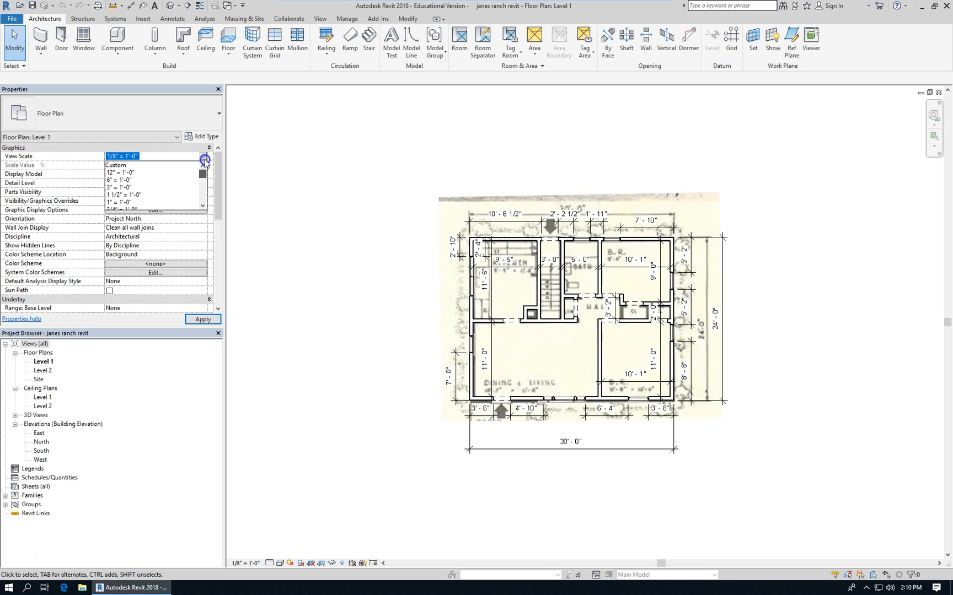
# Set the view scale of the Level 1 floor plan to 1/4" = 1'-0".
pyautogui.click(202, 193)
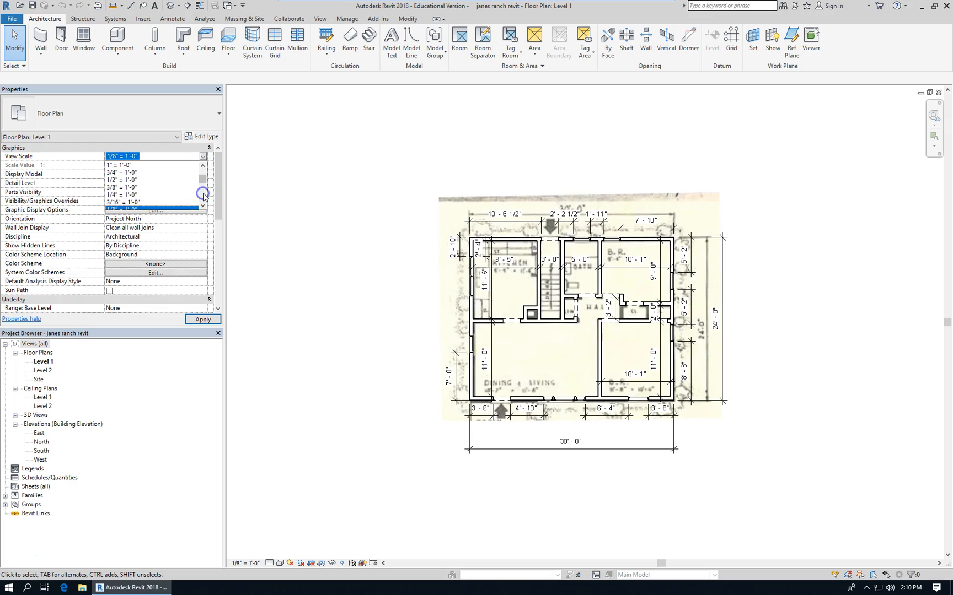
pyautogui.click(127, 188)
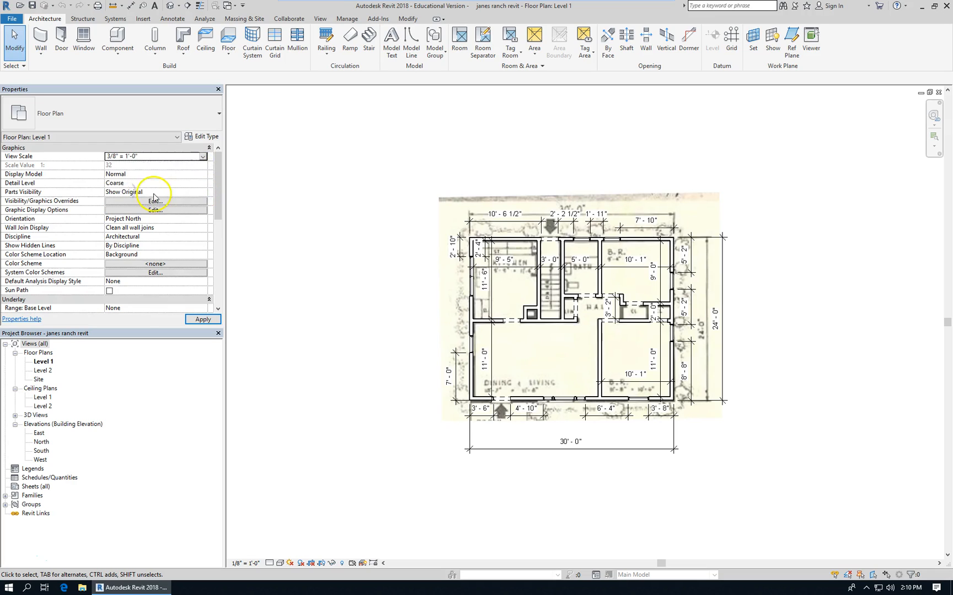
pyautogui.click(190, 158)
pyautogui.click(203, 157)
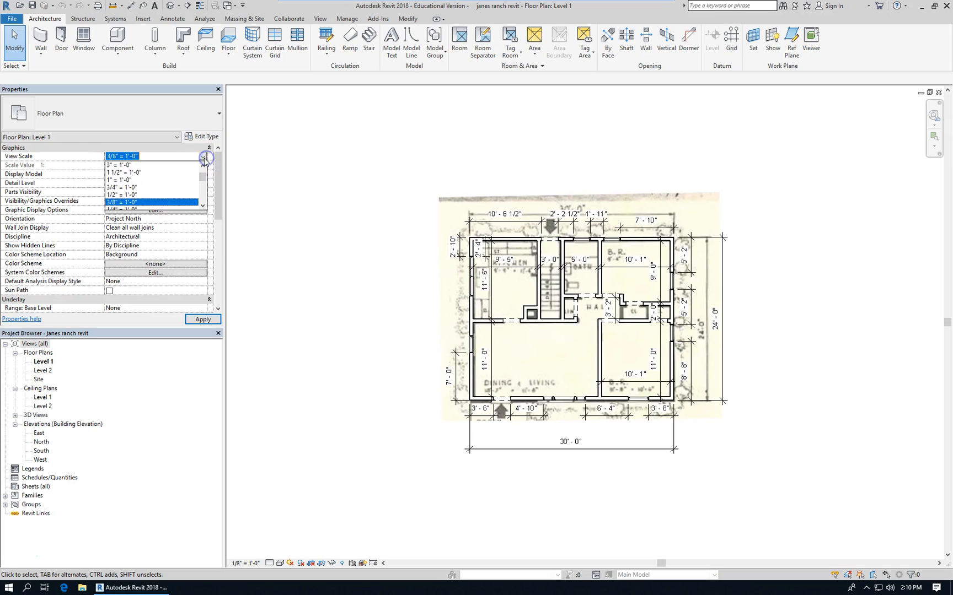
pyautogui.click(202, 189)
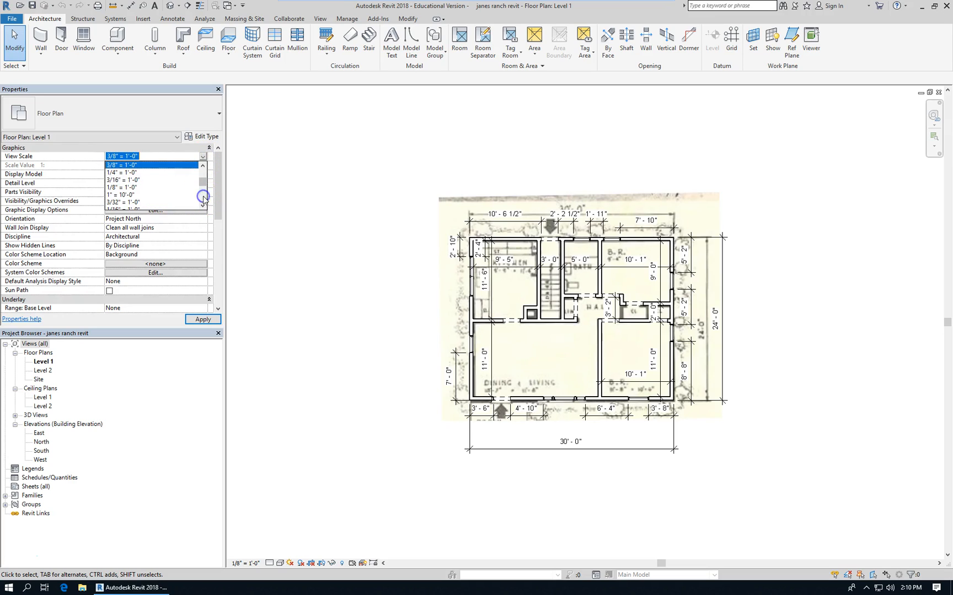
pyautogui.click(145, 173)
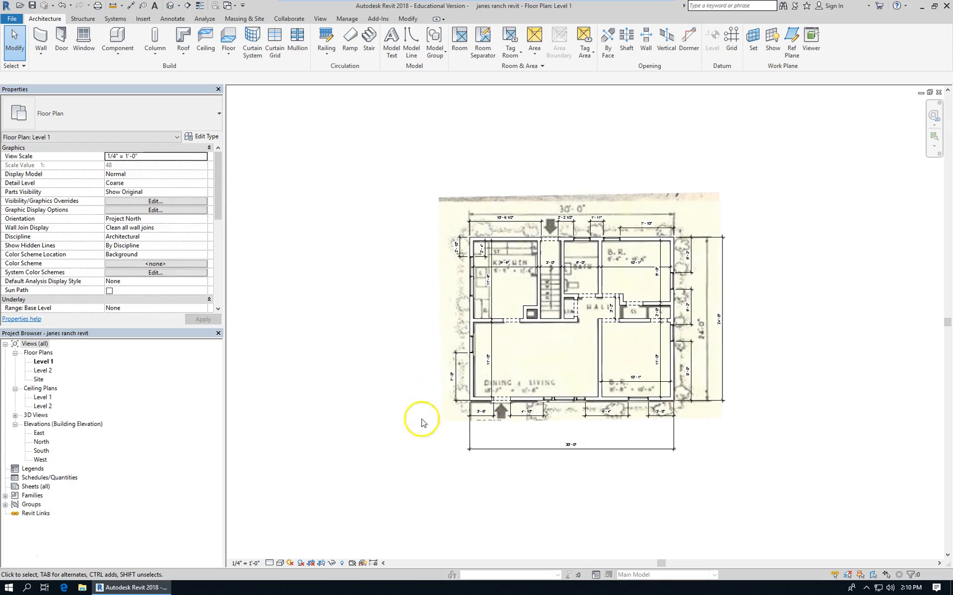
pyautogui.scroll(3, 615, 446)
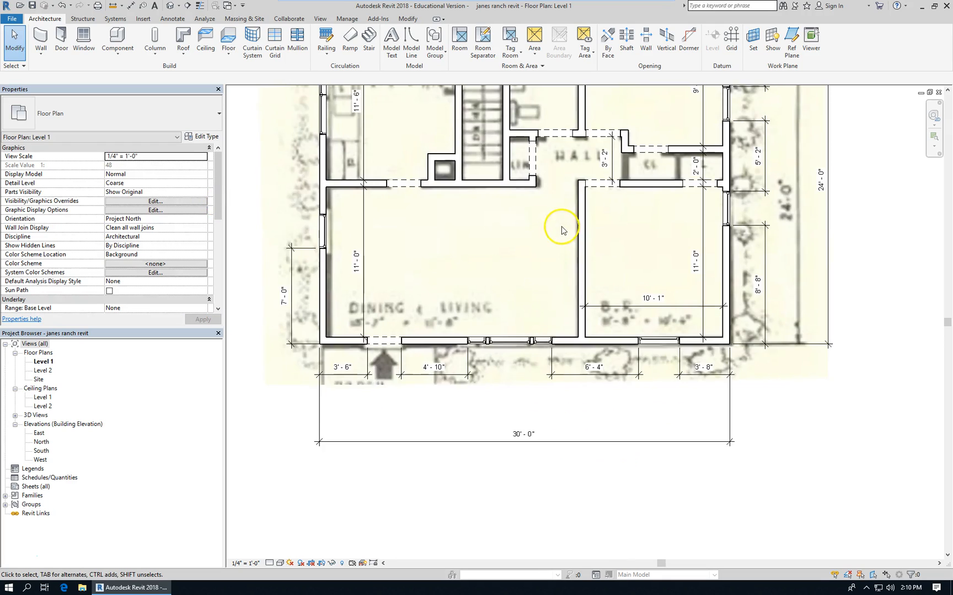
pyautogui.scroll(-4, 447, 390)
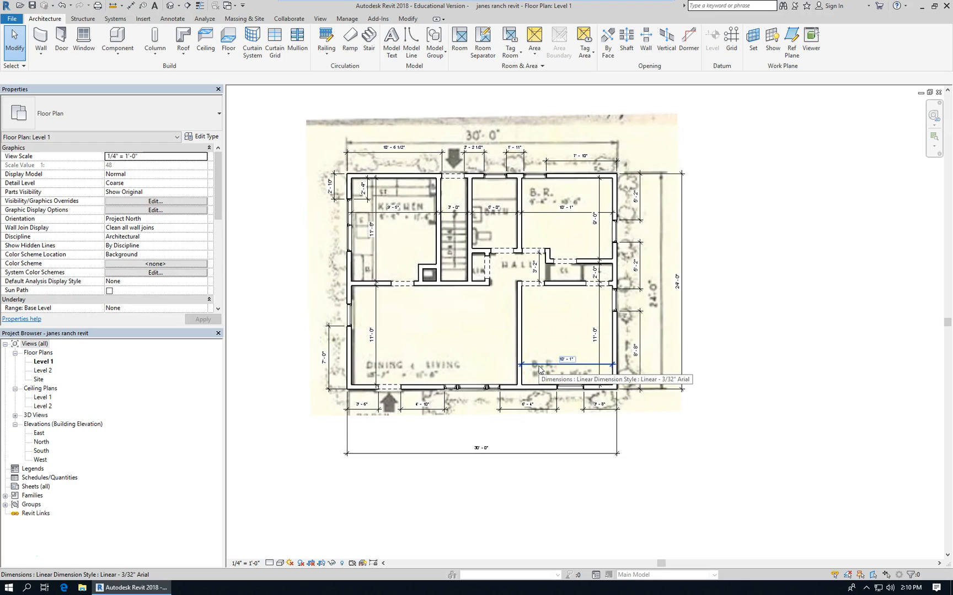
# Open the default 3D view and look over the whole house model.
pyautogui.click(468, 178)
pyautogui.scroll(2, 468, 177)
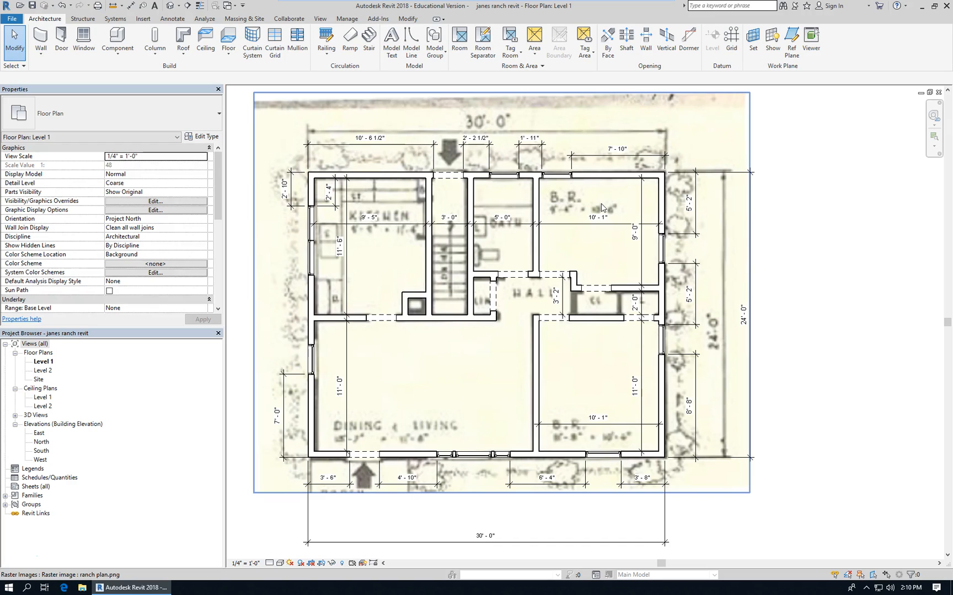
pyautogui.click(598, 199)
pyautogui.click(168, 6)
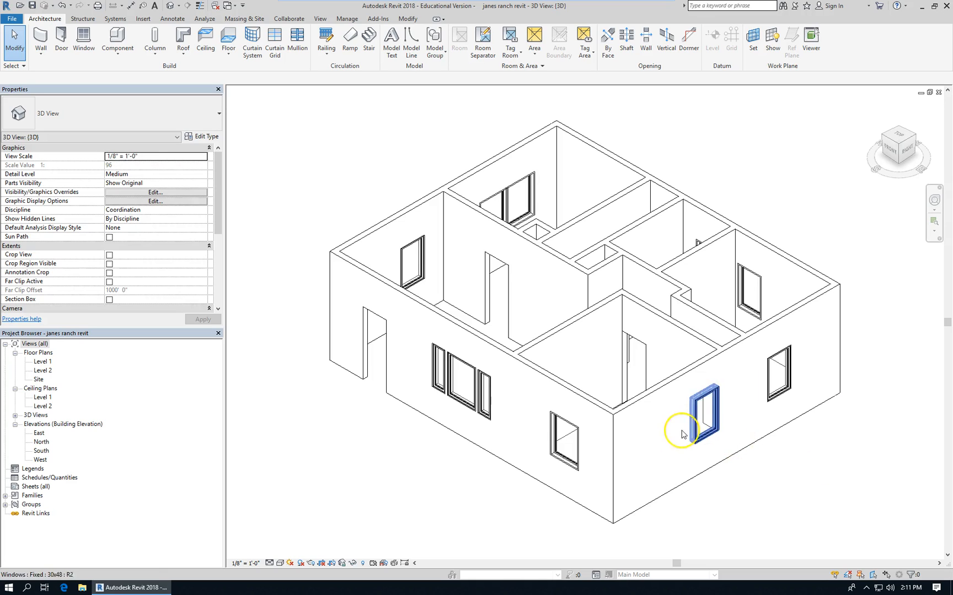
pyautogui.scroll(-2, 400, 380)
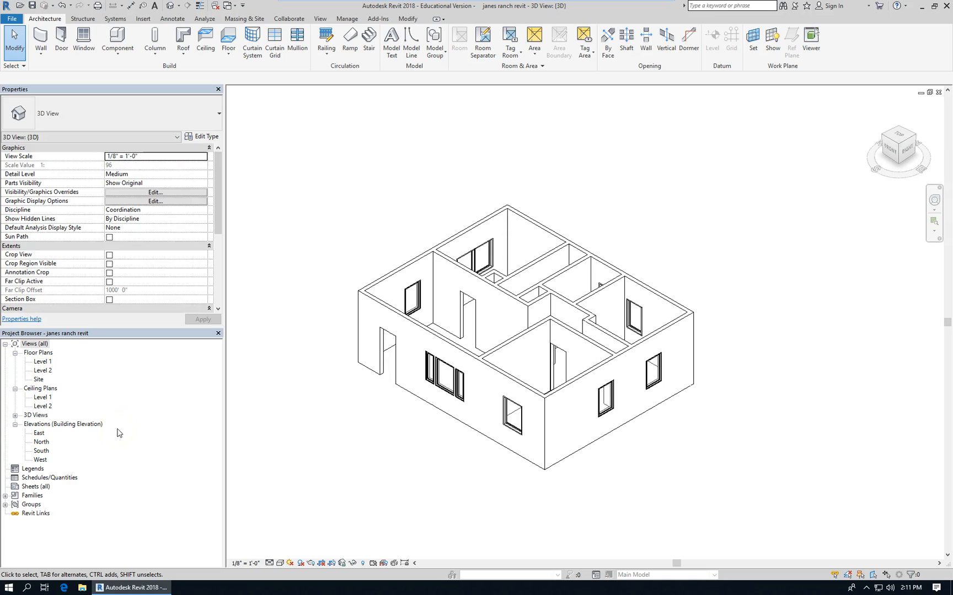
# In the East elevation, set the elevation of Level 2 to 9'.
pyautogui.doubleClick(39, 433)
pyautogui.scroll(-2, 759, 364)
pyautogui.scroll(5, 772, 328)
pyautogui.scroll(-2, 808, 347)
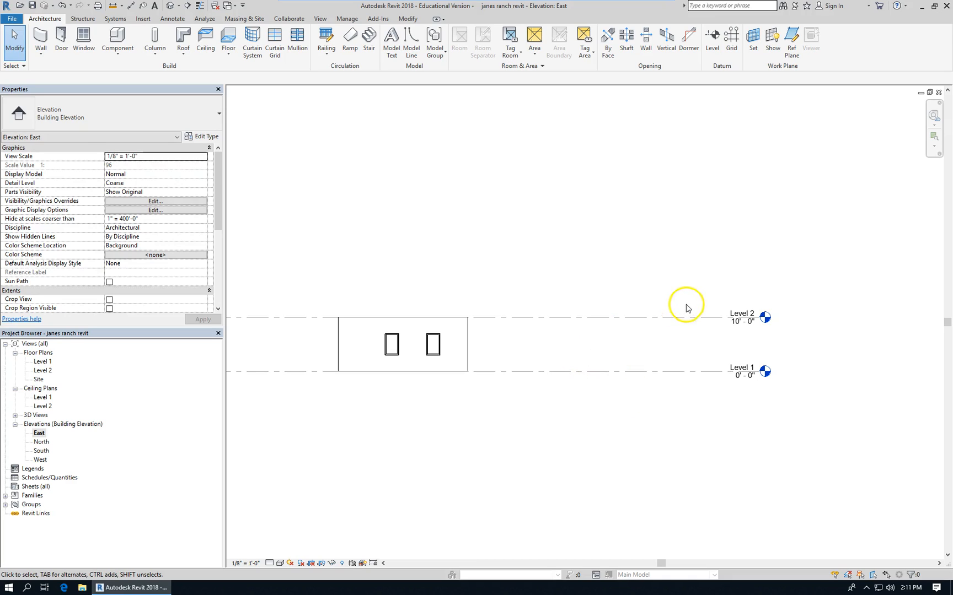
pyautogui.click(743, 325)
pyautogui.scroll(2, 745, 330)
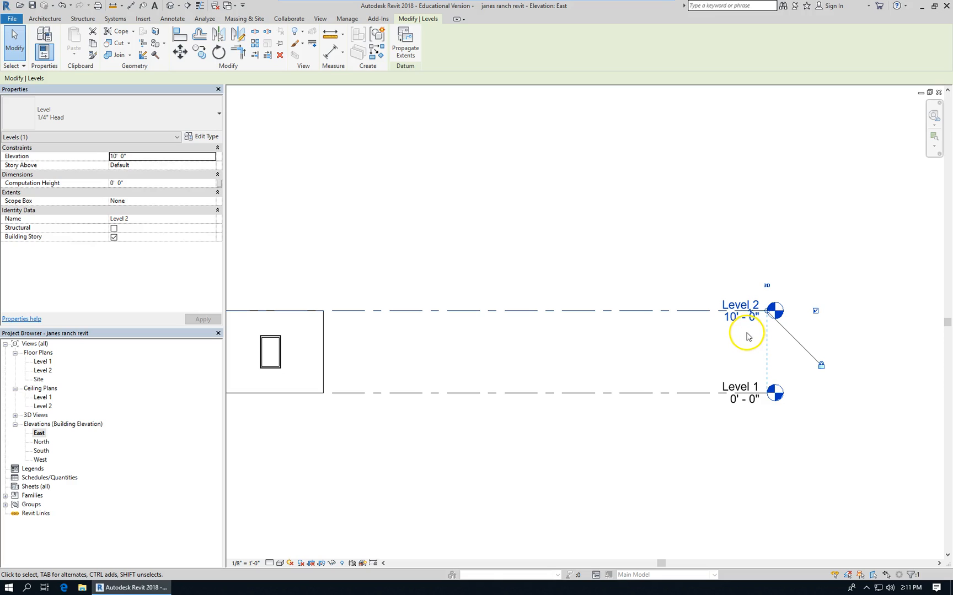
pyautogui.click(735, 317)
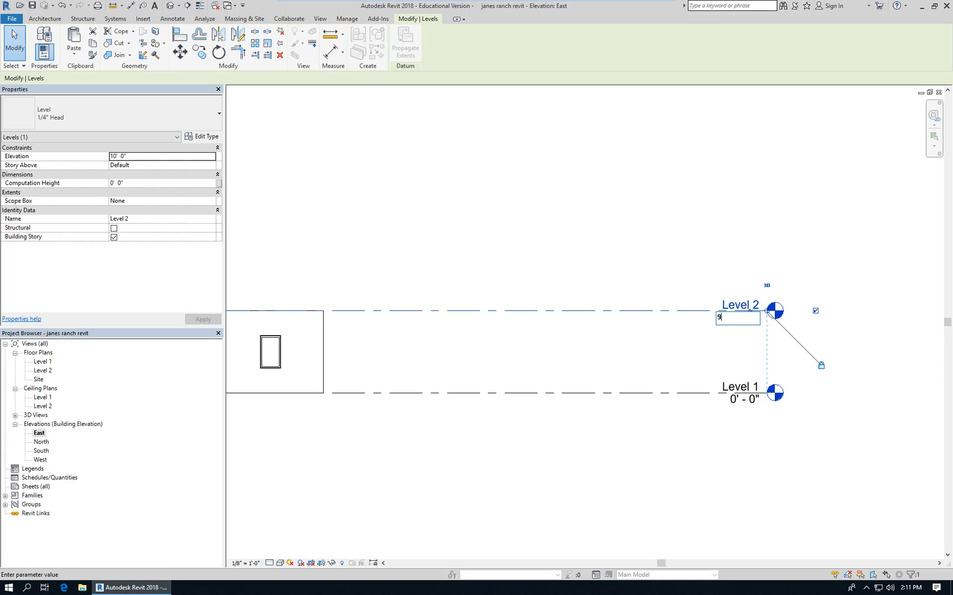
pyautogui.write('9')
pyautogui.press('Return')
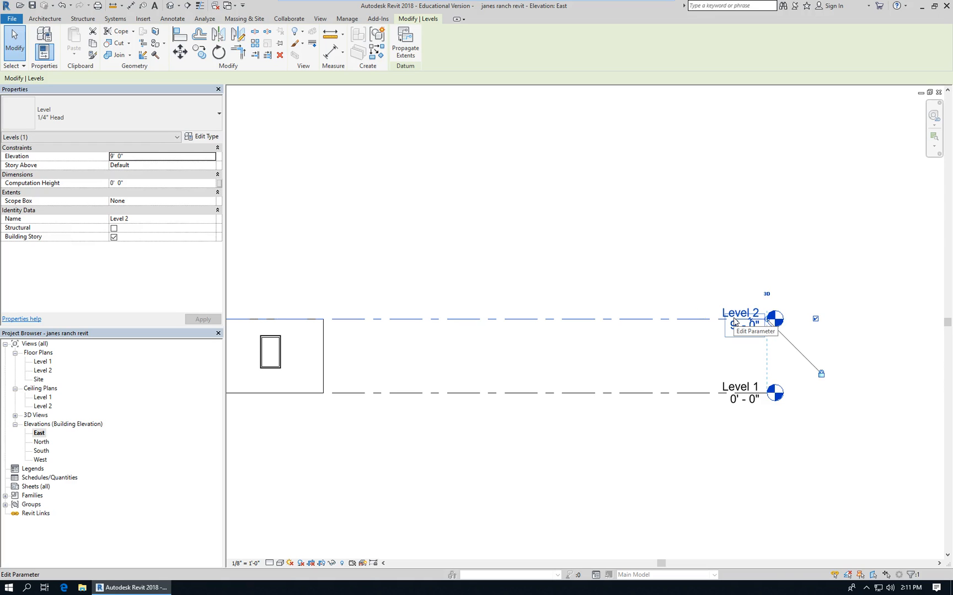
pyautogui.scroll(-4, 666, 340)
pyautogui.scroll(2, 568, 353)
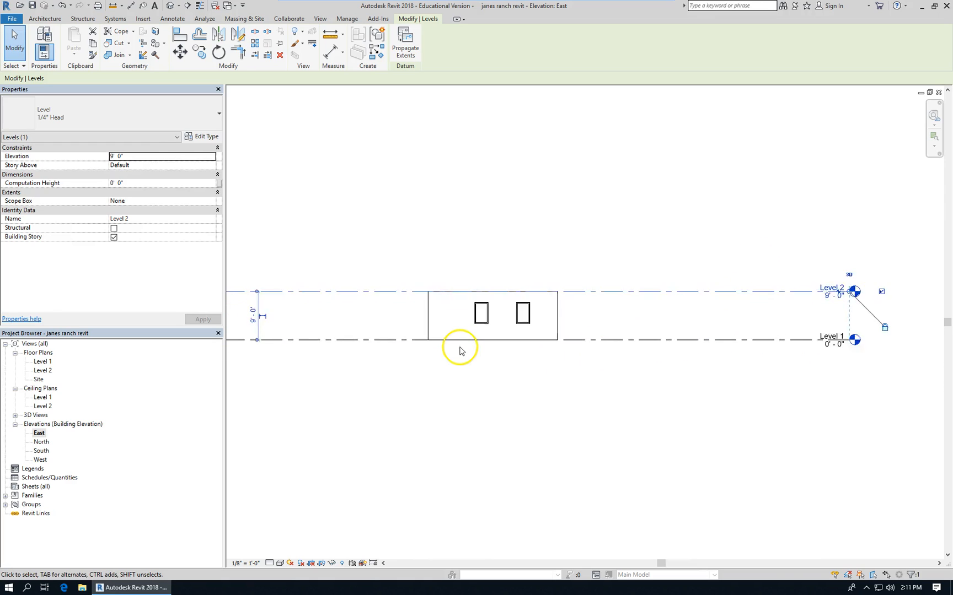
pyautogui.click(595, 355)
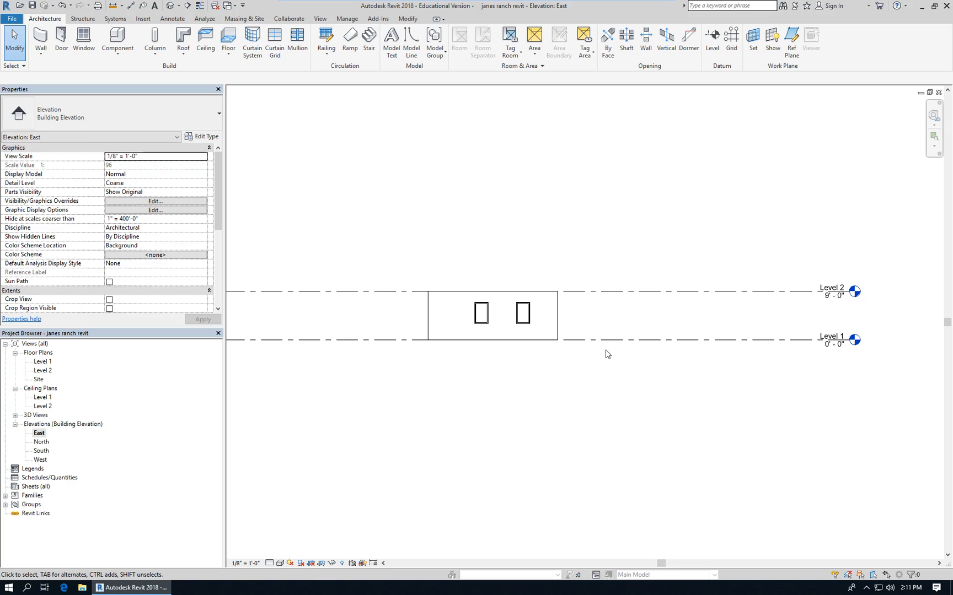
# Check the wall height in the 3D view and return to the East elevation.
pyautogui.hotkey('ctrl', 'Tab')
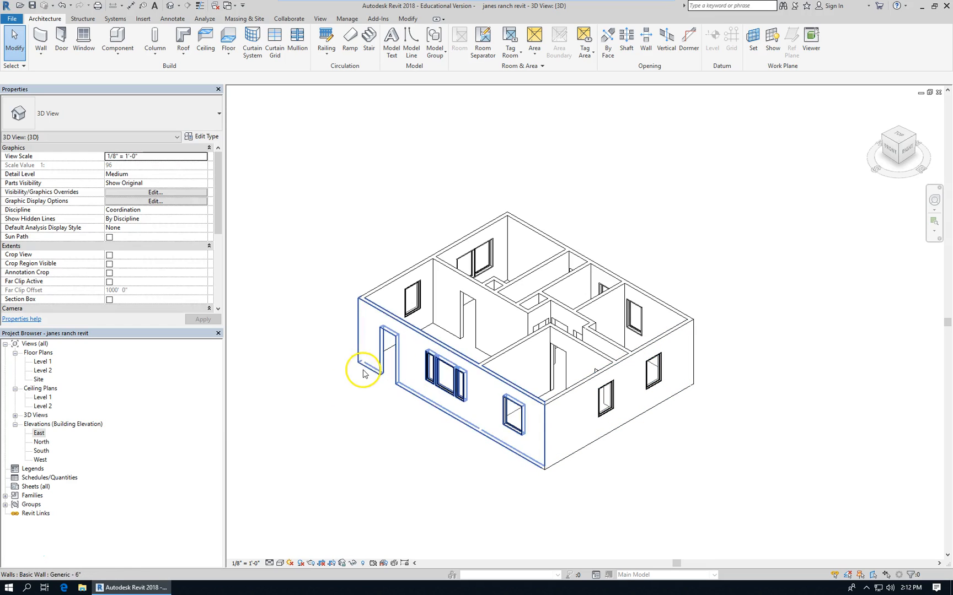
pyautogui.doubleClick(38, 433)
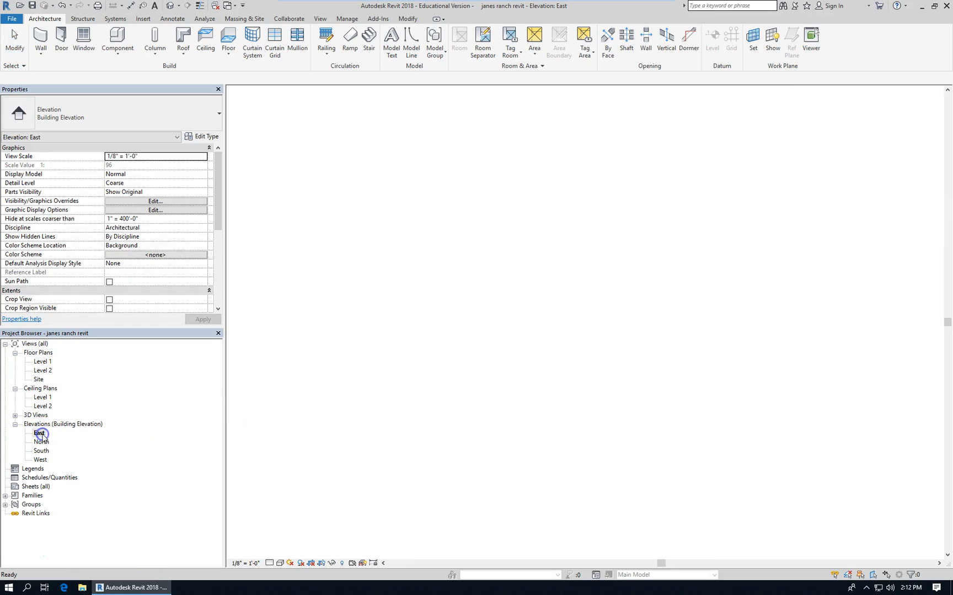
pyautogui.scroll(-1, 292, 314)
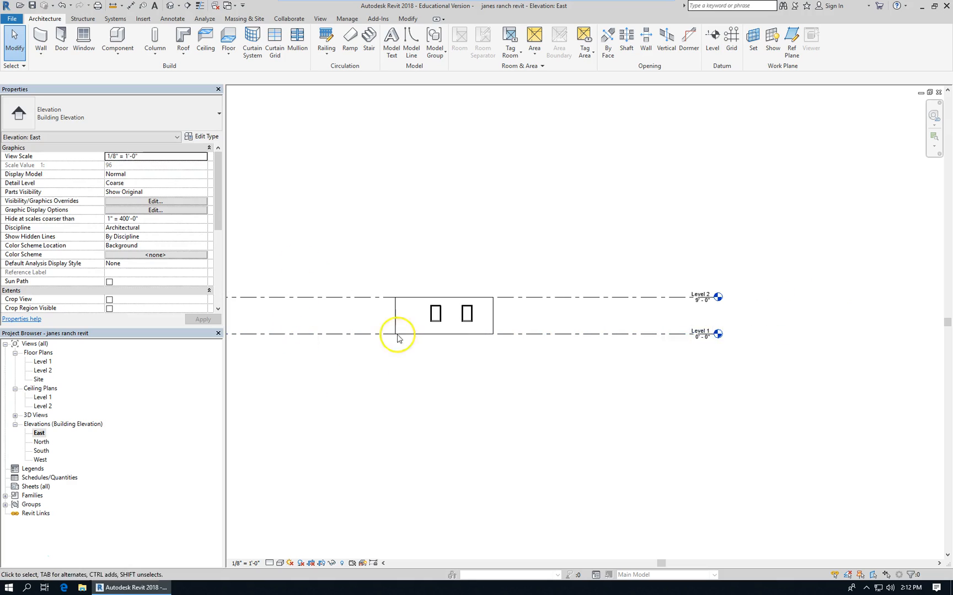
# Create a level similar to Level 1 about 1'-6" below it, extending beyond the existing level heads.
pyautogui.click(661, 335)
pyautogui.rightClick(661, 336)
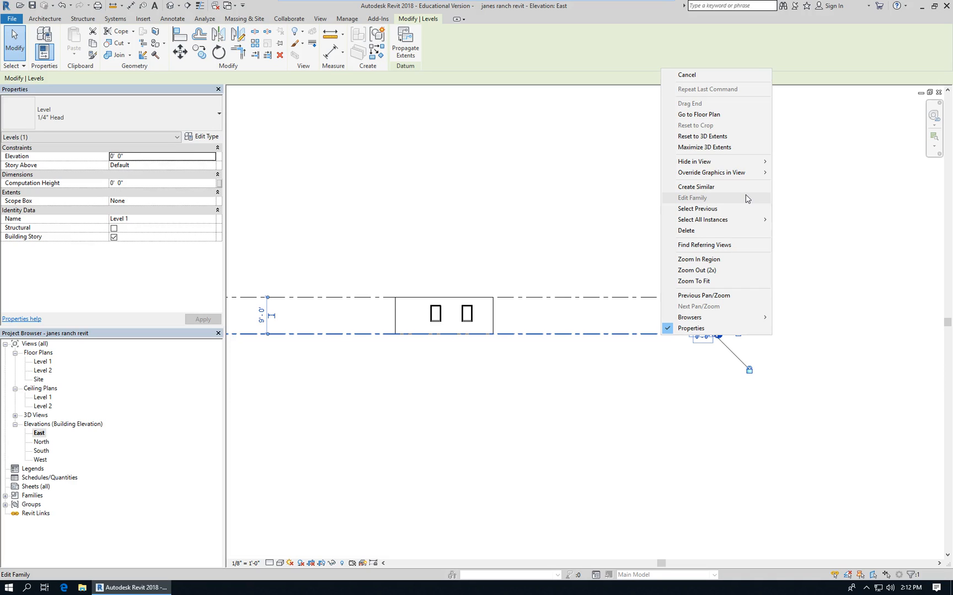
pyautogui.click(612, 347)
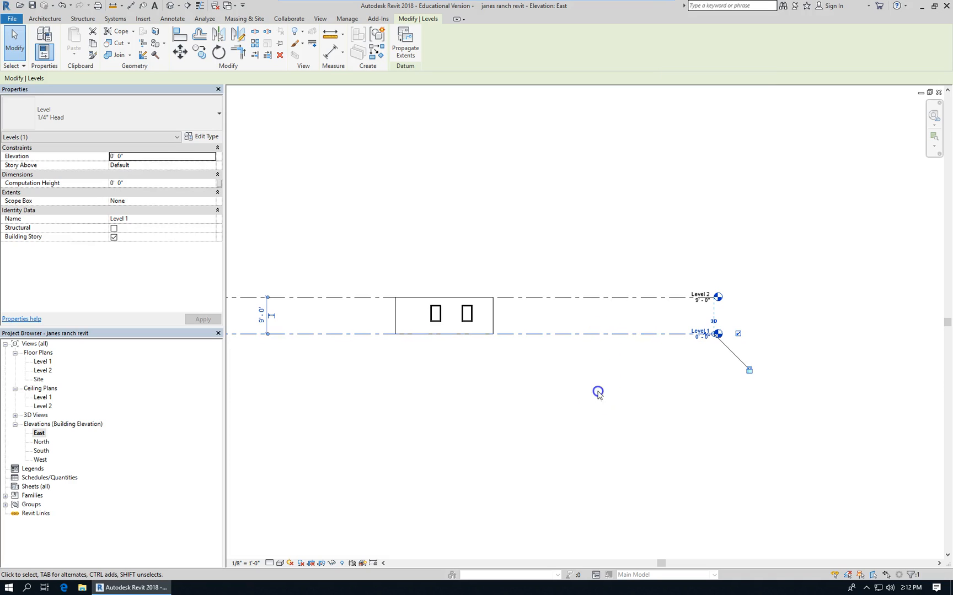
pyautogui.rightClick(650, 334)
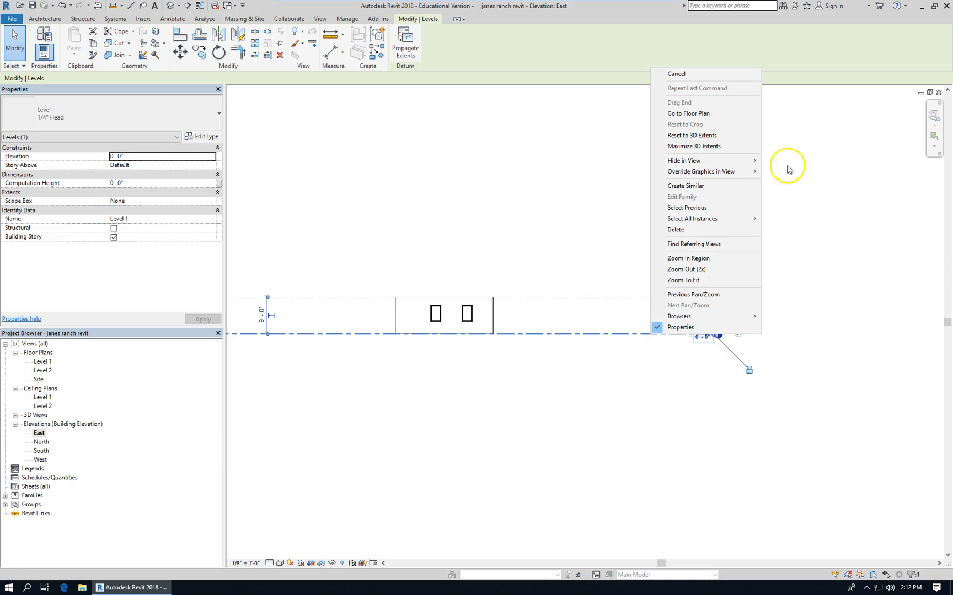
pyautogui.moveTo(737, 176)
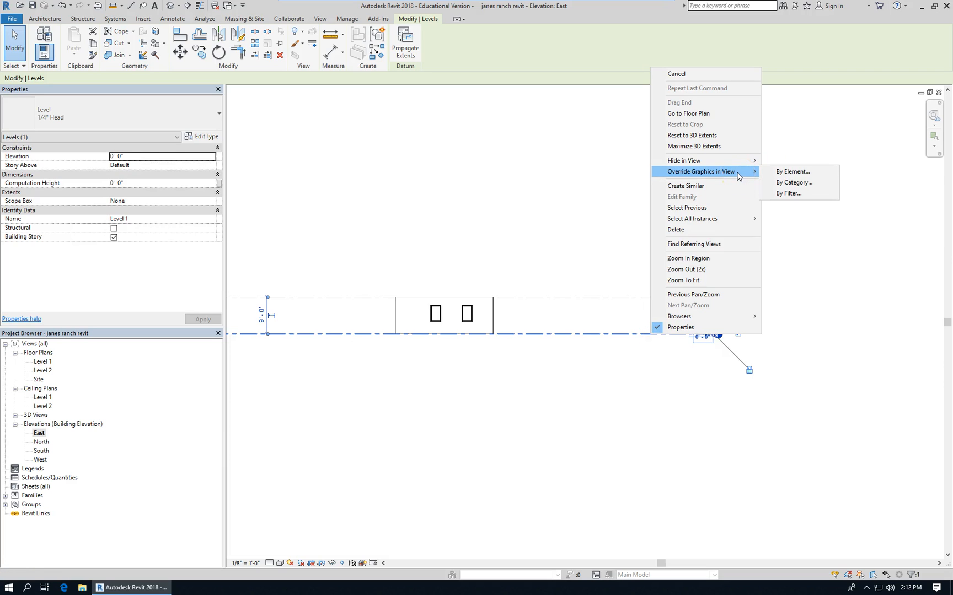
pyautogui.click(716, 185)
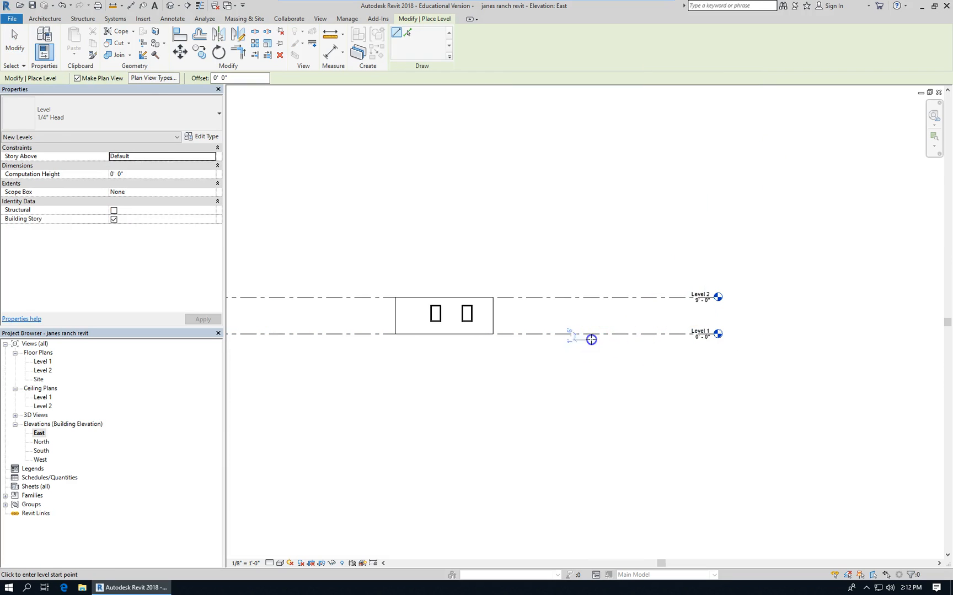
pyautogui.click(591, 340)
pyautogui.click(828, 339)
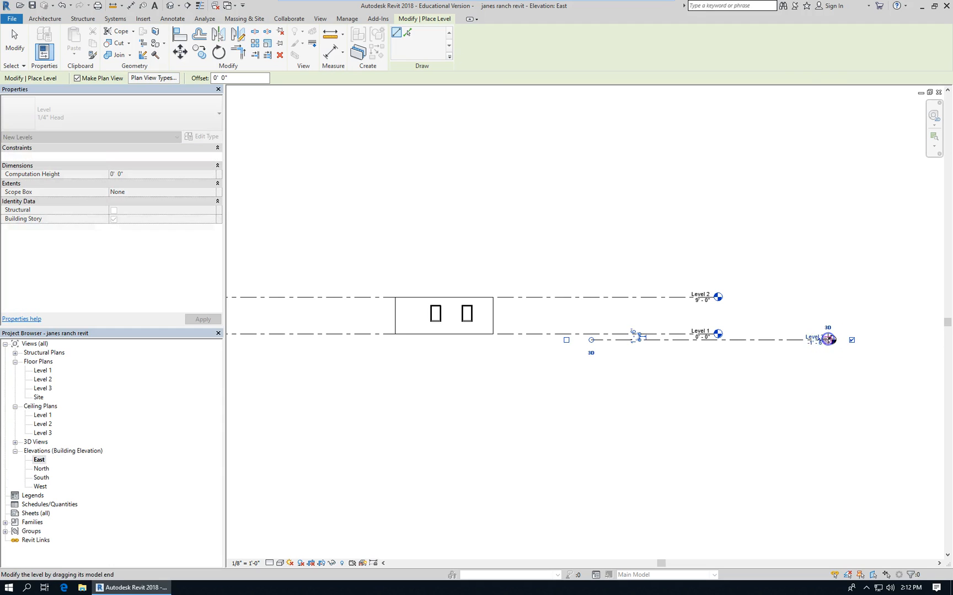
pyautogui.press('Escape')
pyautogui.press('Escape')
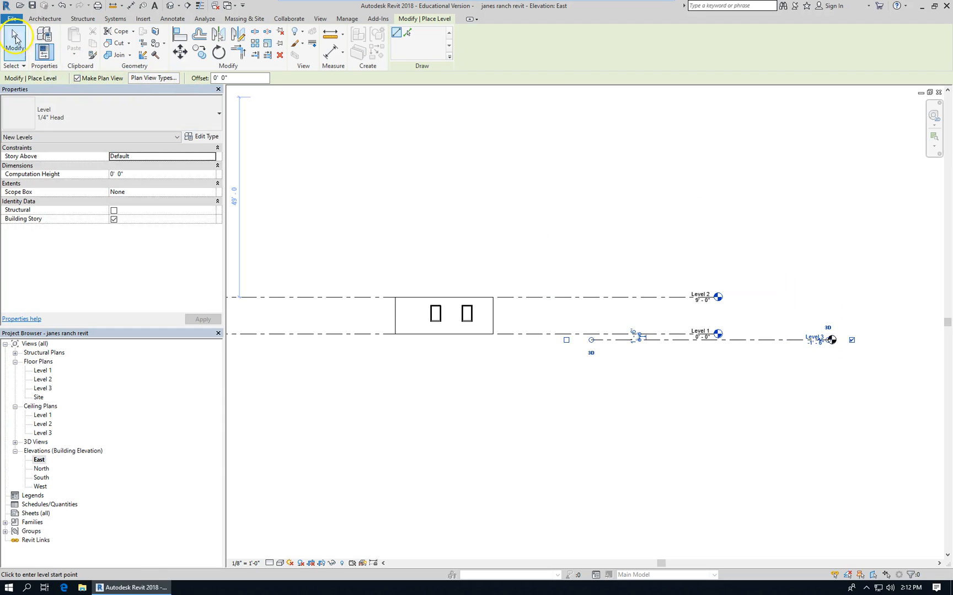
# Rename the new lowest level as GRADE and rename its corresponding views as well.
pyautogui.scroll(2, 809, 337)
pyautogui.scroll(2, 809, 337)
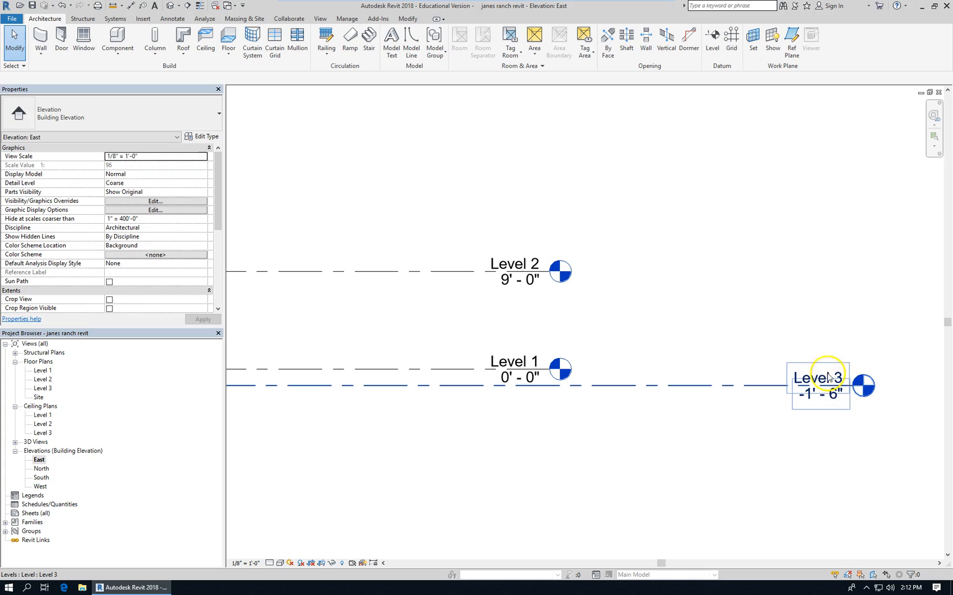
pyautogui.click(815, 384)
pyautogui.click(815, 383)
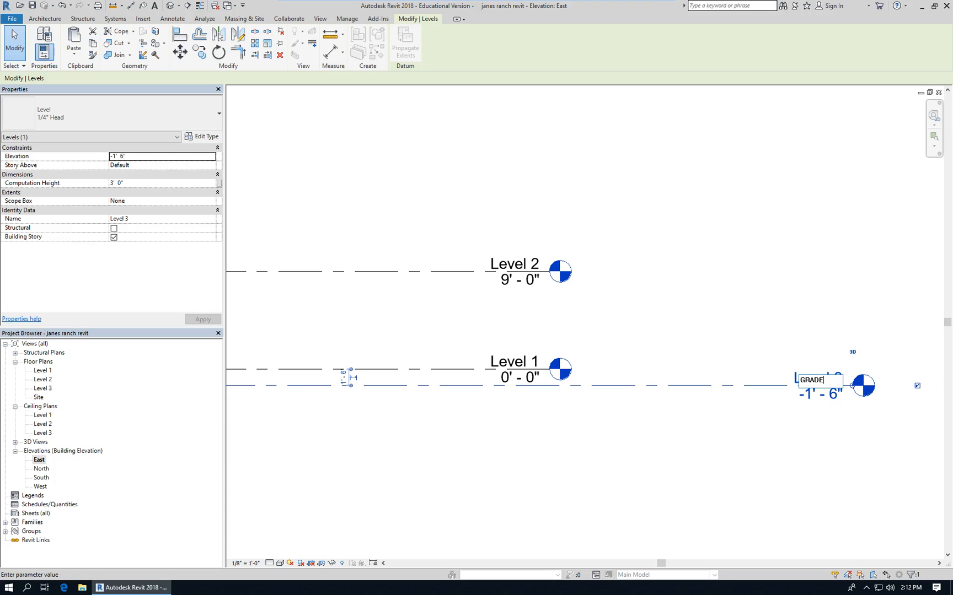
pyautogui.press('Return')
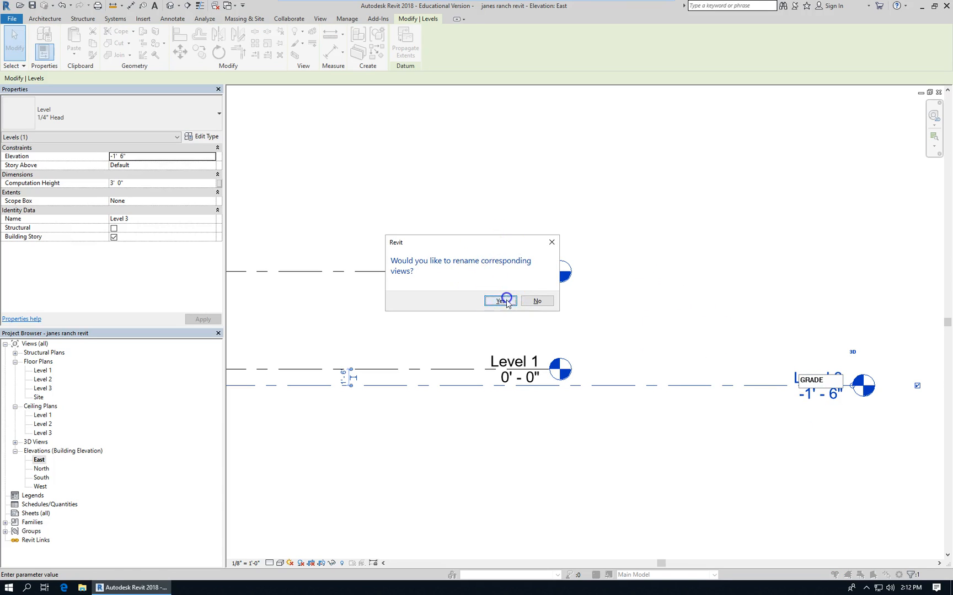
pyautogui.click(501, 301)
# Set the elevation of the GRADE level to -1'.
pyautogui.click(815, 433)
pyautogui.click(821, 394)
pyautogui.click(823, 394)
pyautogui.write('-1')
pyautogui.press('Return')
pyautogui.click(719, 543)
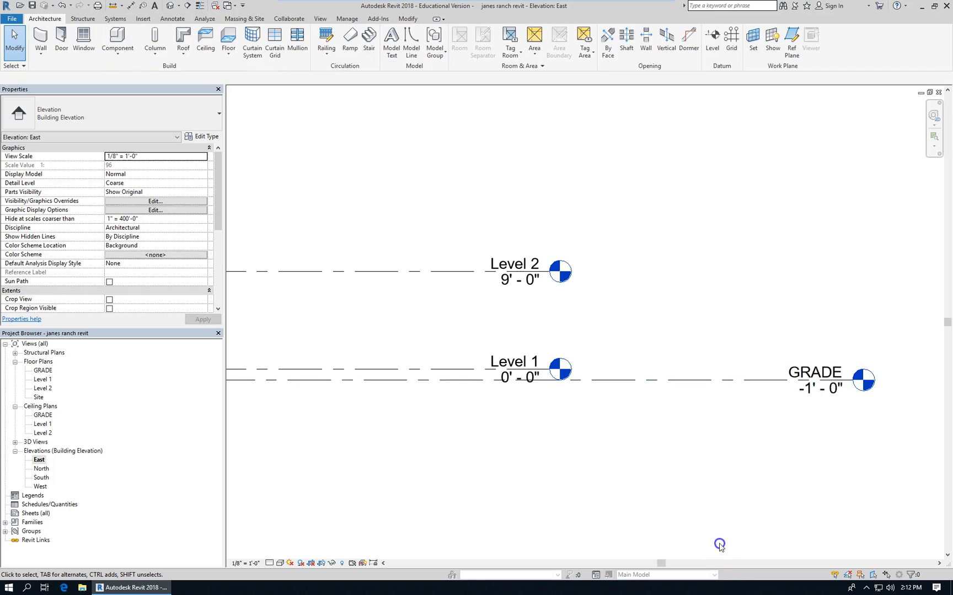
pyautogui.scroll(-2, 751, 500)
pyautogui.scroll(-2, 713, 472)
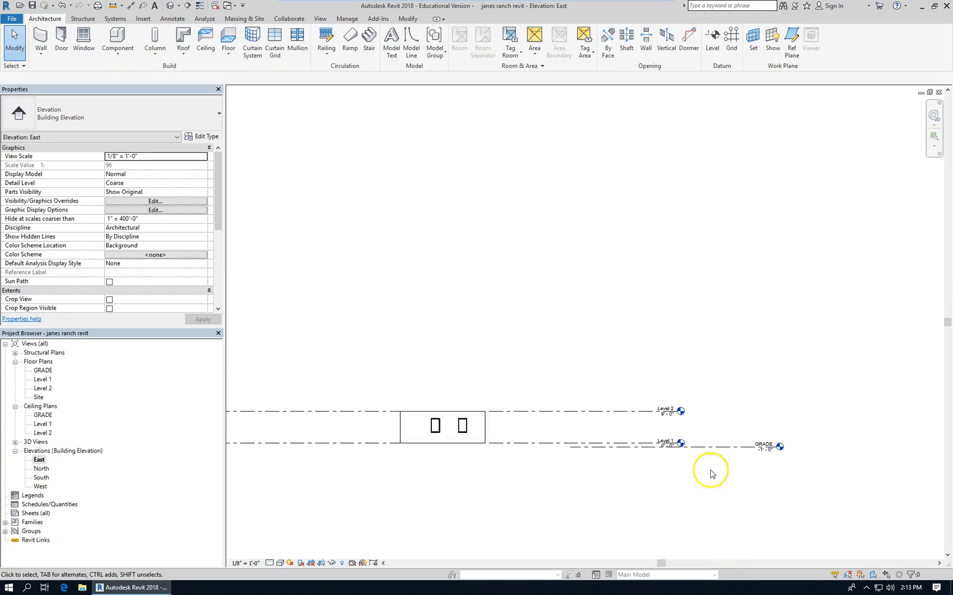
# Inspect the GRADE floor plan and return to the Level 1 floor plan.
pyautogui.click(41, 371)
pyautogui.doubleClick(42, 372)
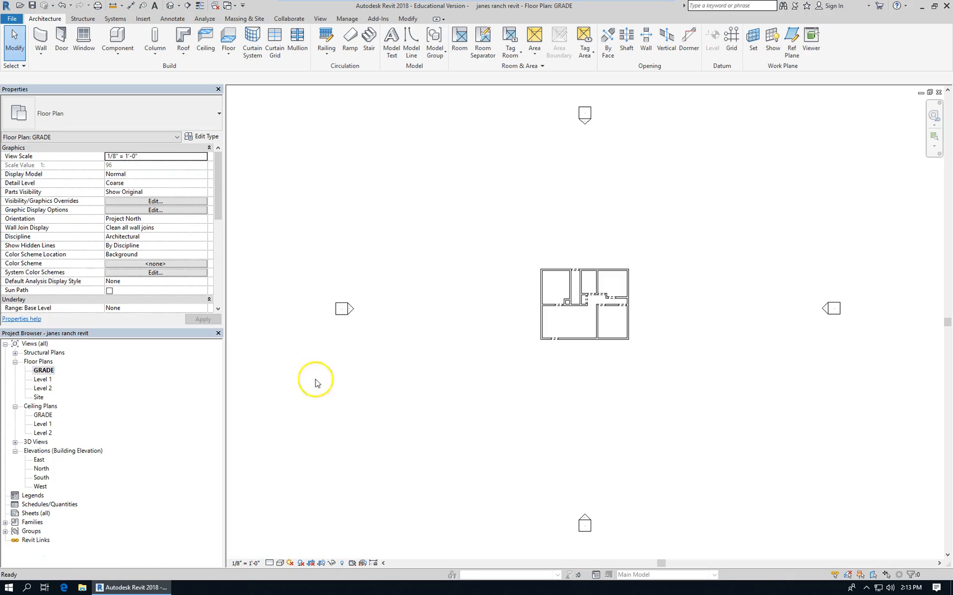
pyautogui.scroll(4, 512, 374)
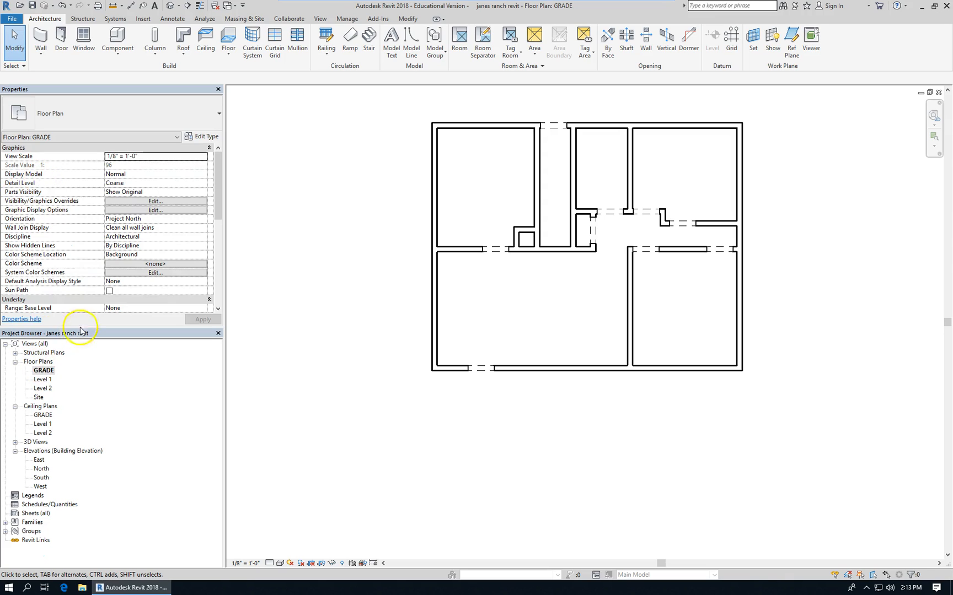
pyautogui.doubleClick(42, 380)
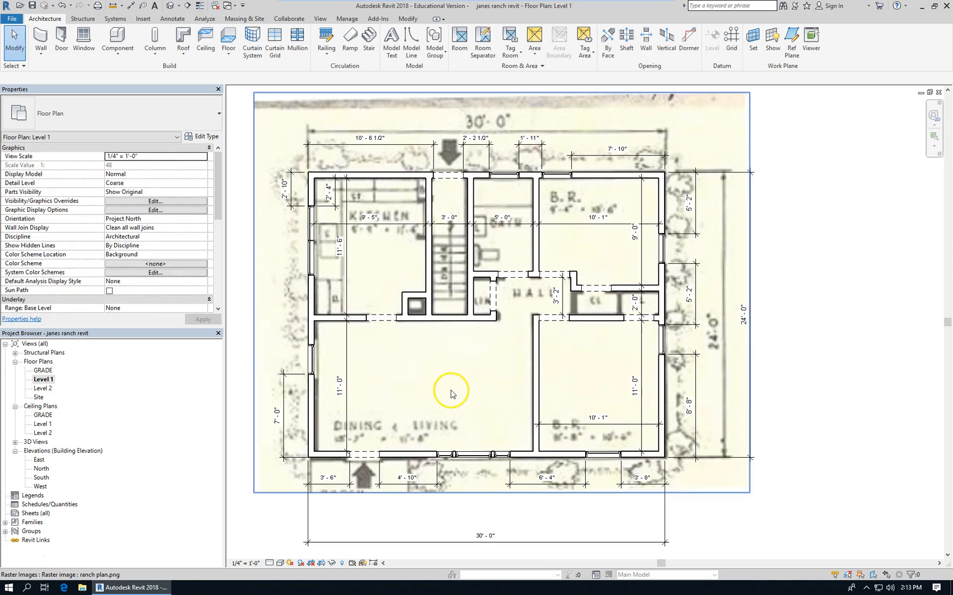
pyautogui.scroll(1, 343, 505)
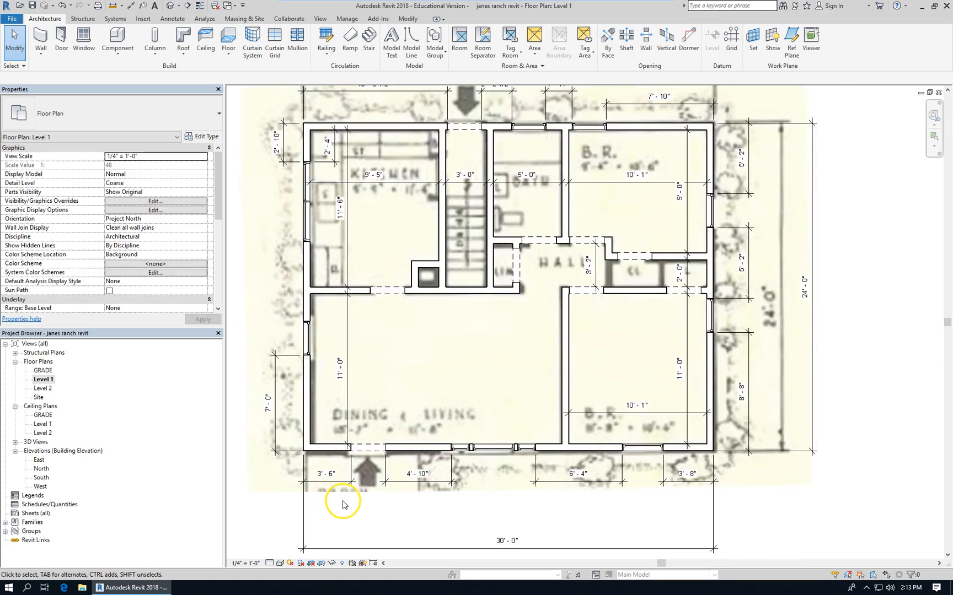
# Trace a three-sided porch outline outside the front entry with detail lines, about 8'-4" wide and 6'-1 1/2" deep.
pyautogui.scroll(1, 342, 505)
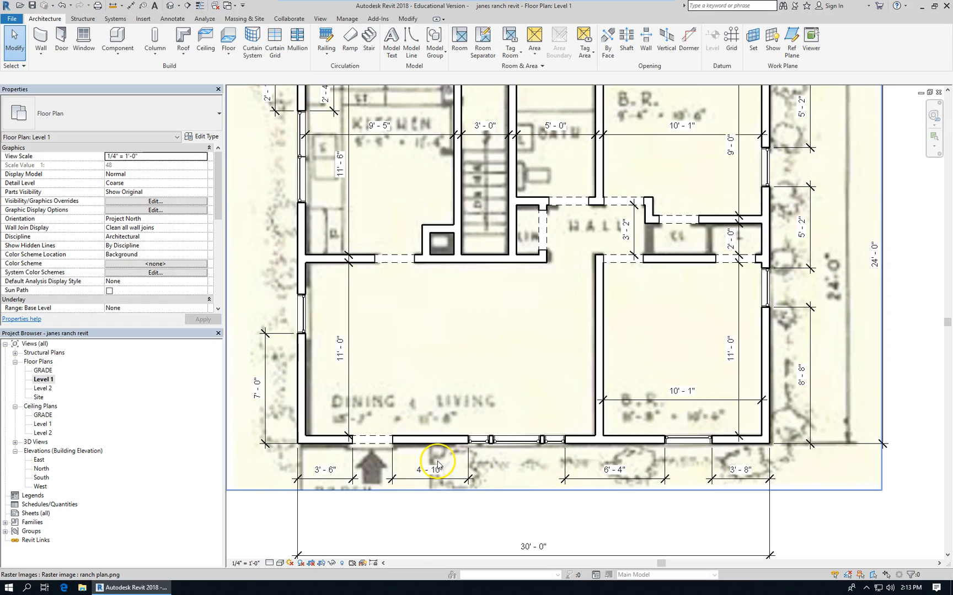
pyautogui.scroll(-3, 448, 464)
pyautogui.scroll(2, 398, 421)
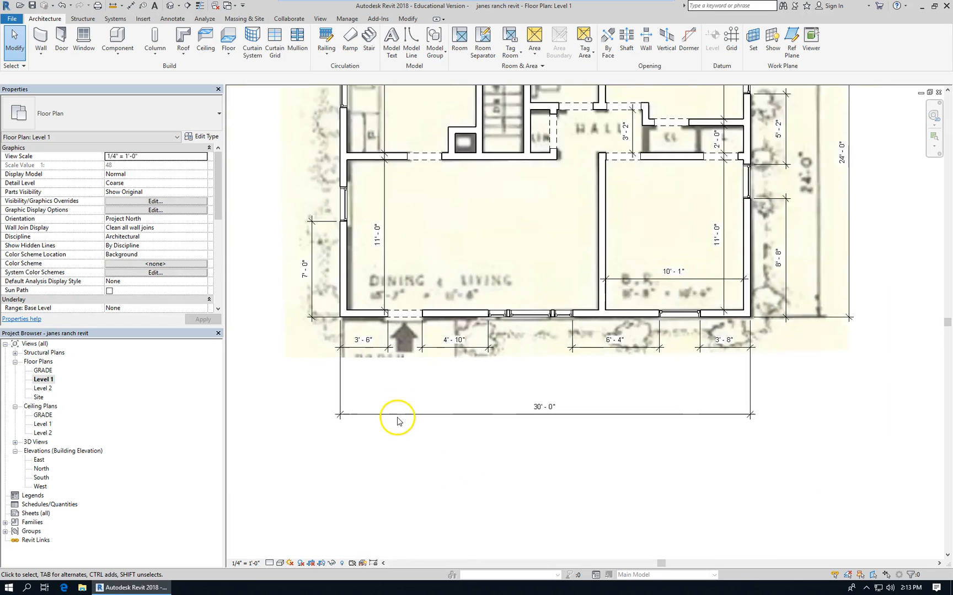
pyautogui.scroll(1, 398, 422)
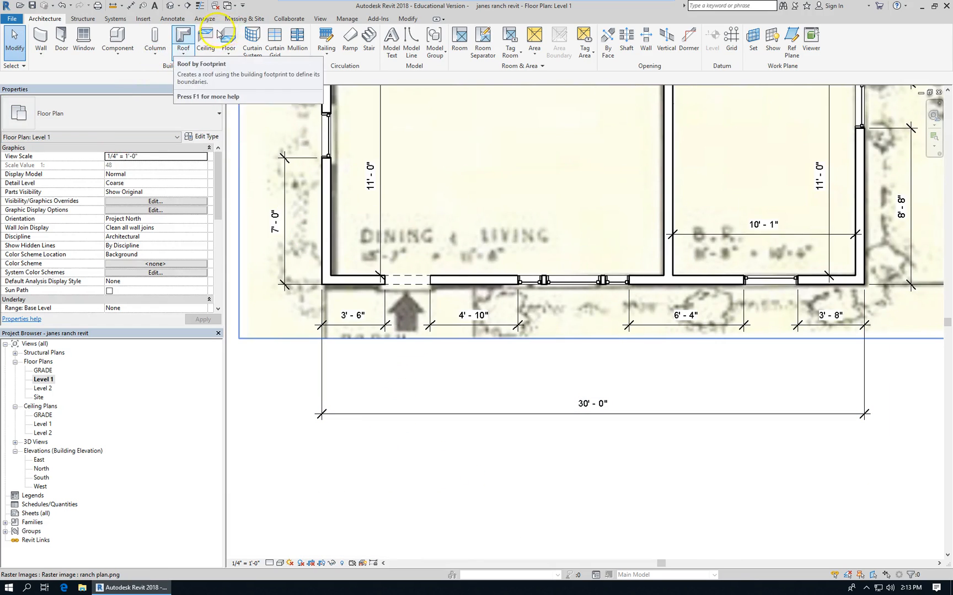
pyautogui.click(164, 22)
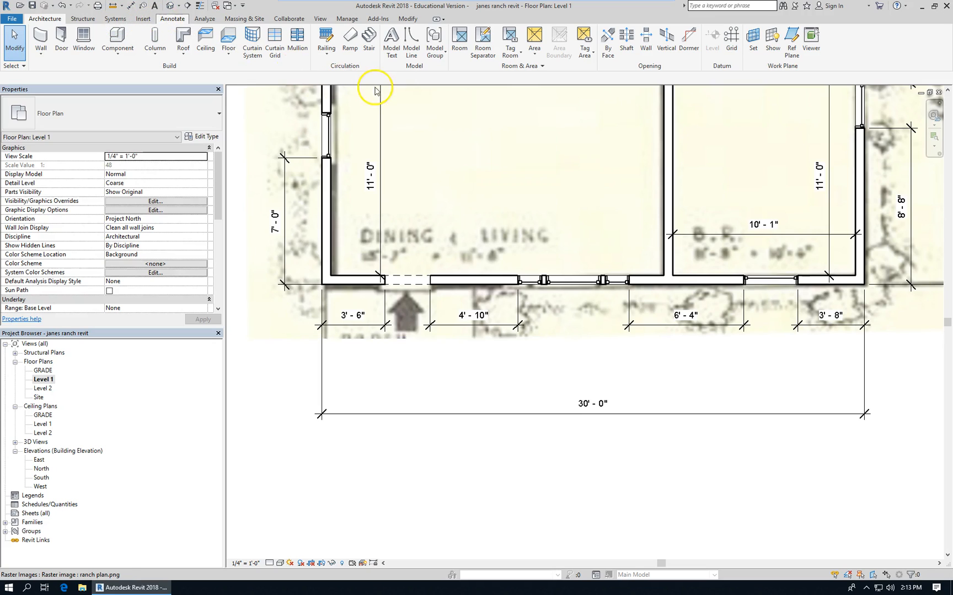
pyautogui.click(251, 40)
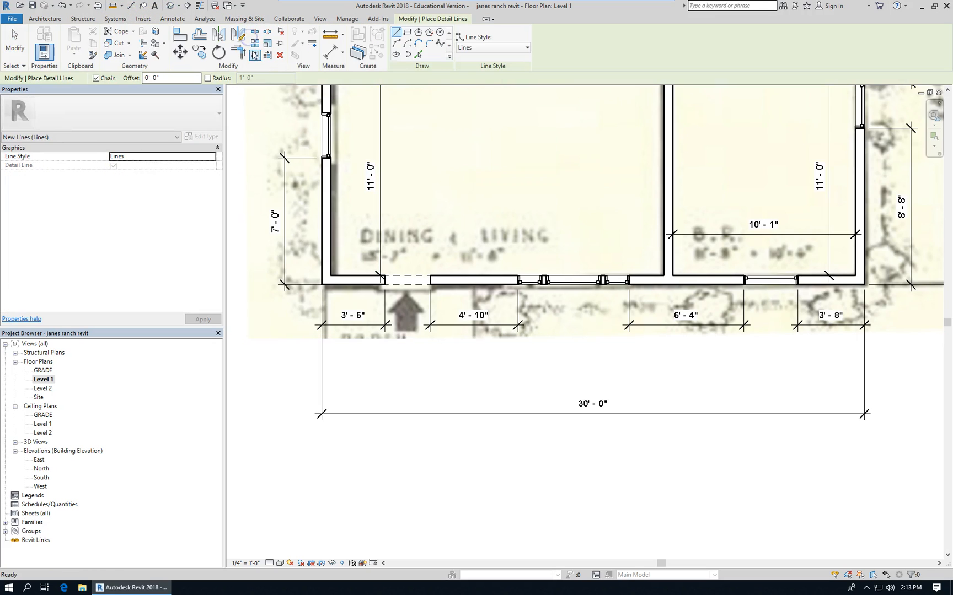
pyautogui.scroll(2, 326, 292)
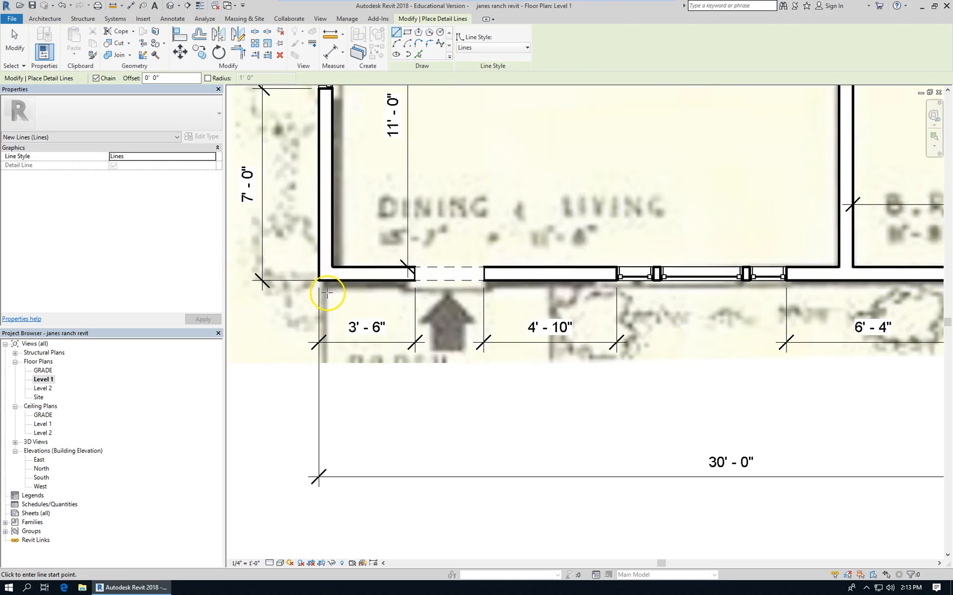
pyautogui.click(321, 281)
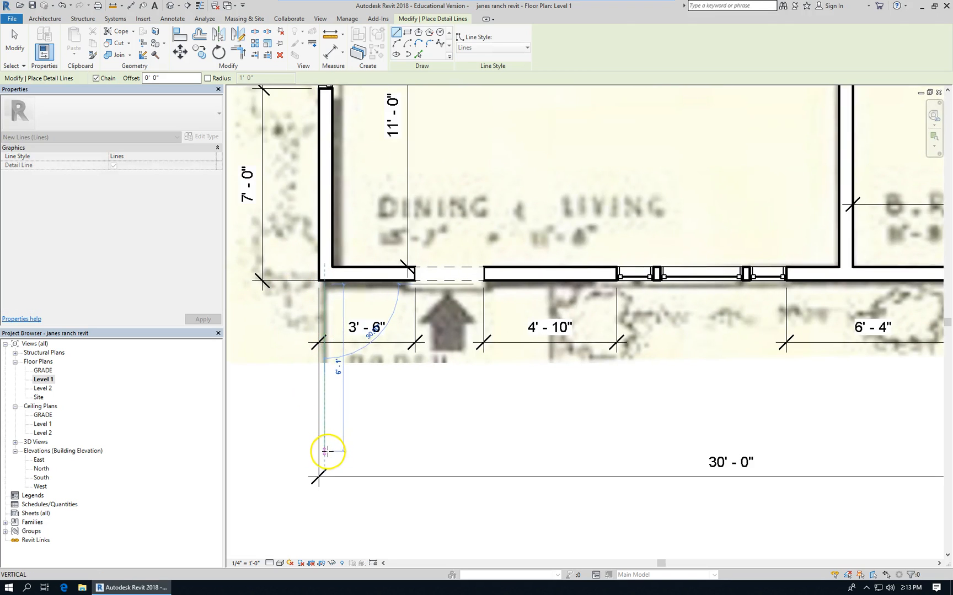
pyautogui.click(325, 449)
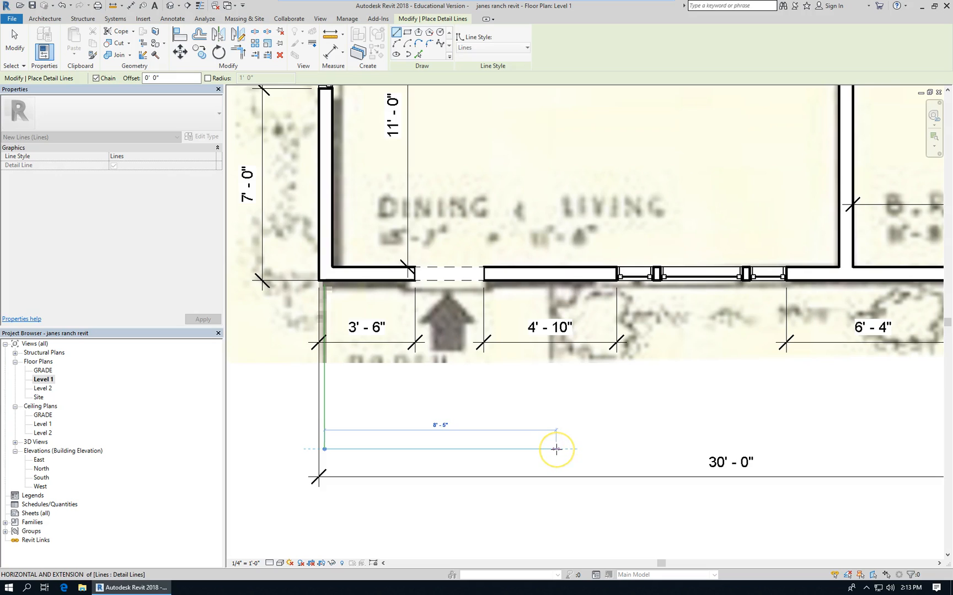
pyautogui.click(547, 449)
pyautogui.click(554, 449)
pyautogui.click(554, 281)
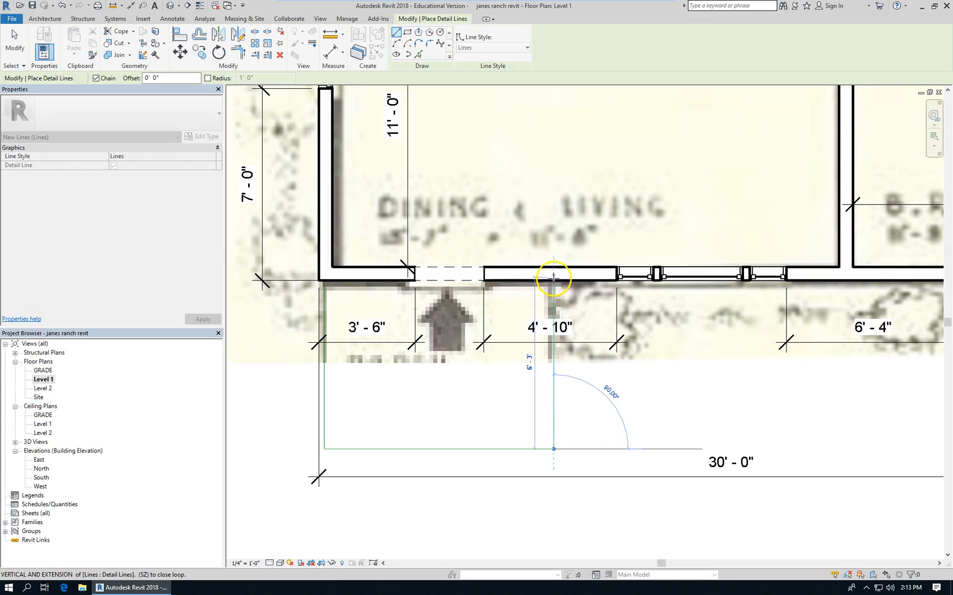
pyautogui.click(553, 281)
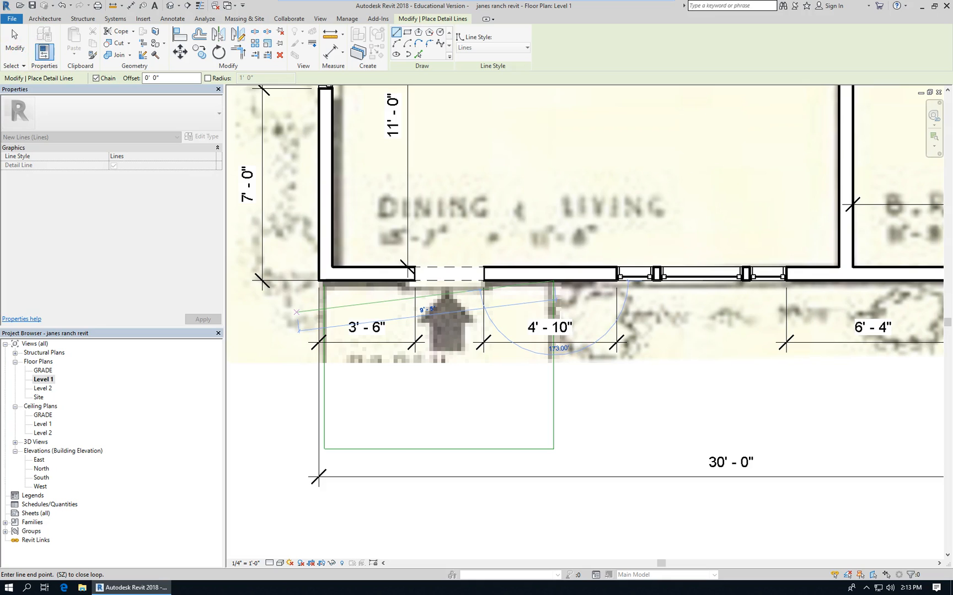
pyautogui.click(15, 41)
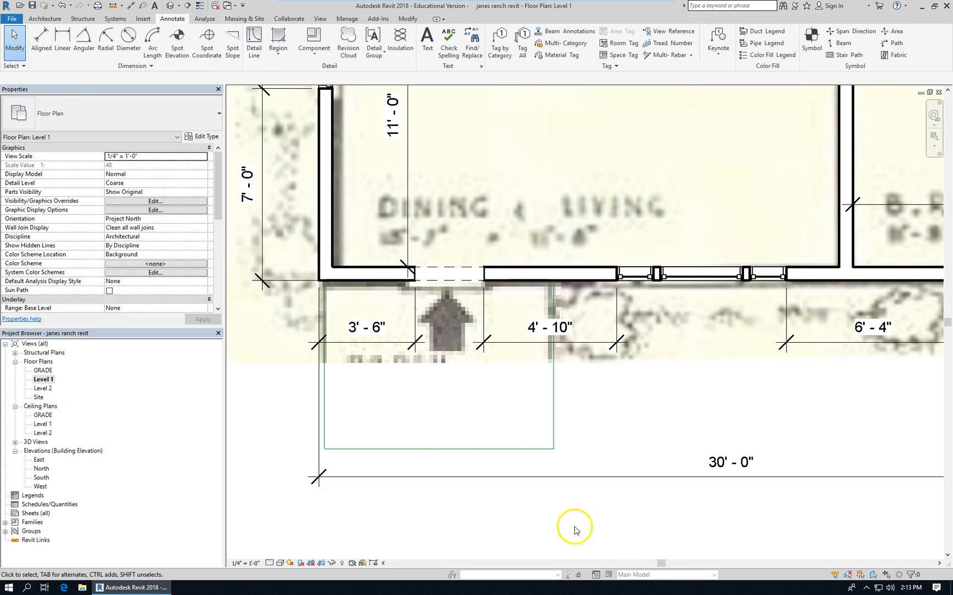
# Add an aligned dimension for the porch depth, from the exterior face of the front wall to the outline's outer line.
pyautogui.scroll(-2, 484, 454)
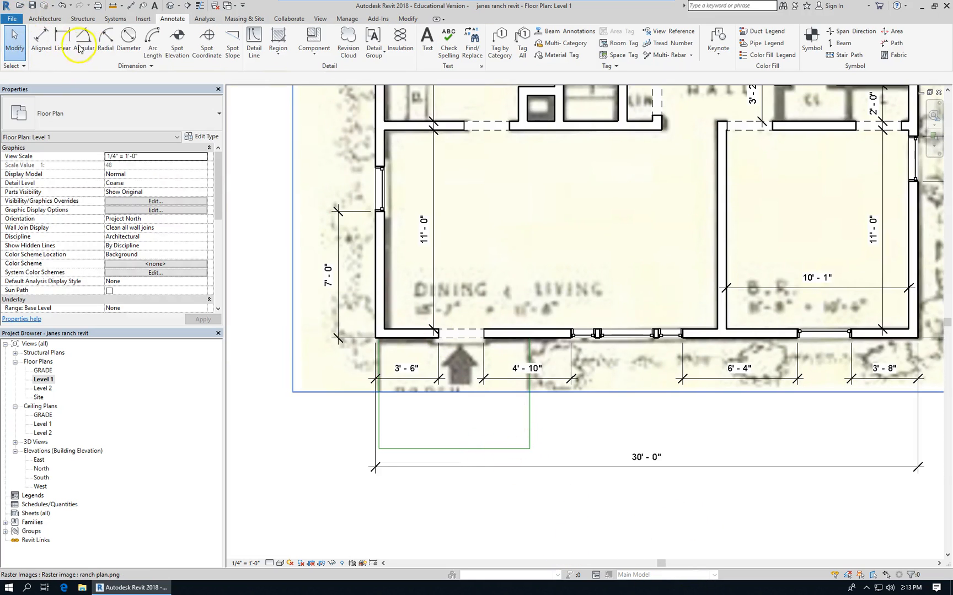
pyautogui.click(41, 40)
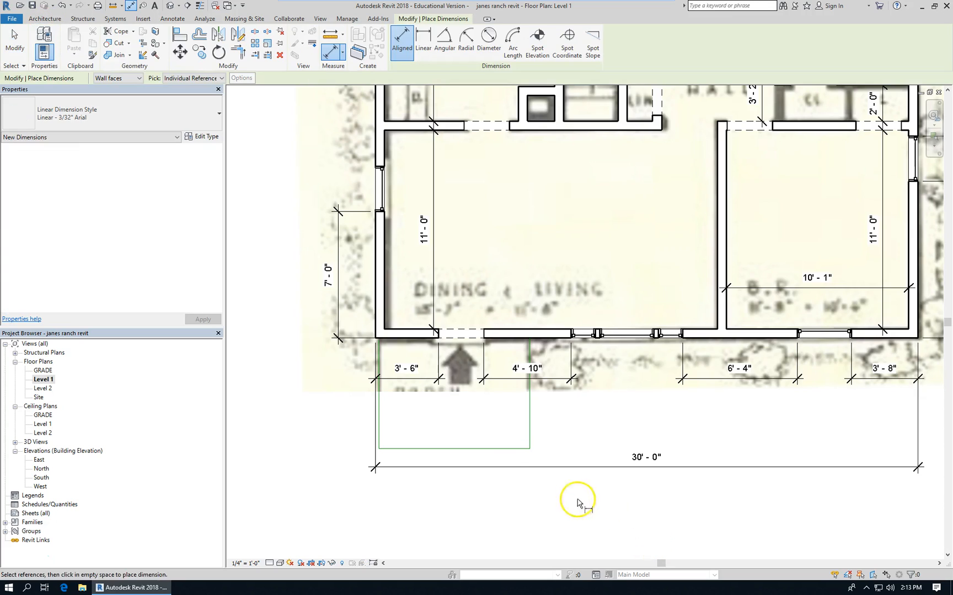
pyautogui.click(494, 455)
pyautogui.click(506, 339)
pyautogui.click(334, 380)
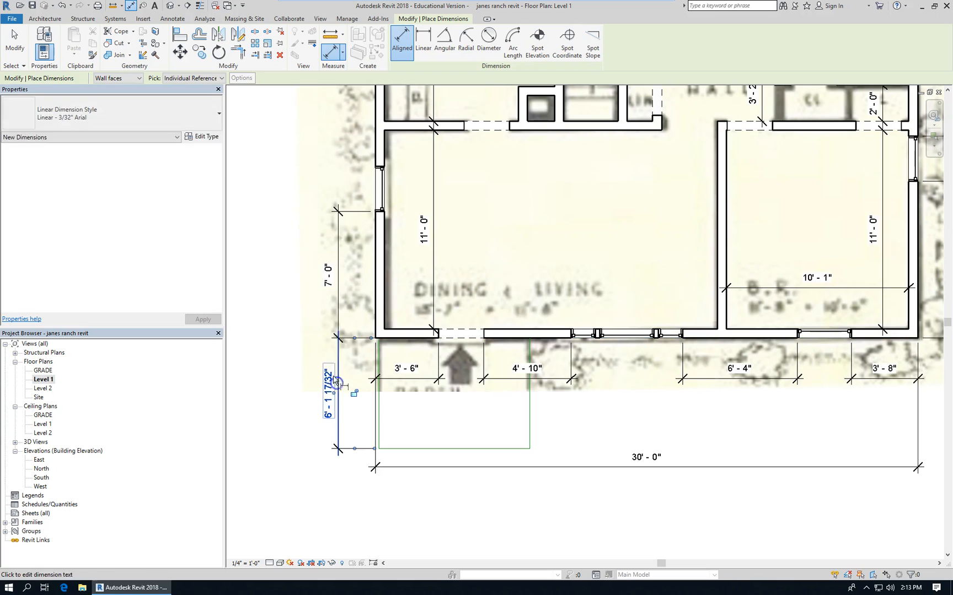
pyautogui.click(15, 42)
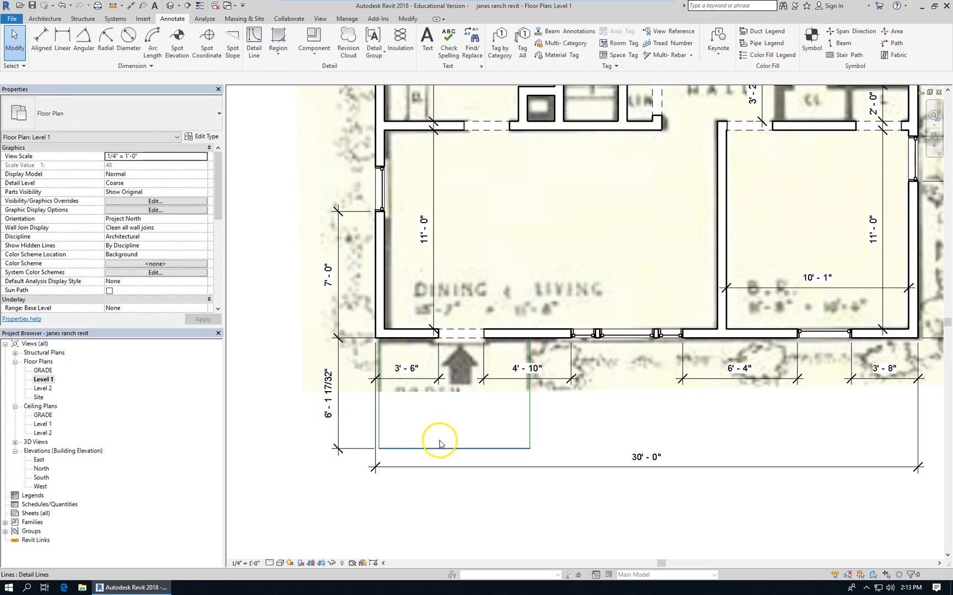
# Set the porch depth to 6' by moving the outline's outer line through its dimension.
pyautogui.scroll(2, 439, 444)
pyautogui.click(440, 448)
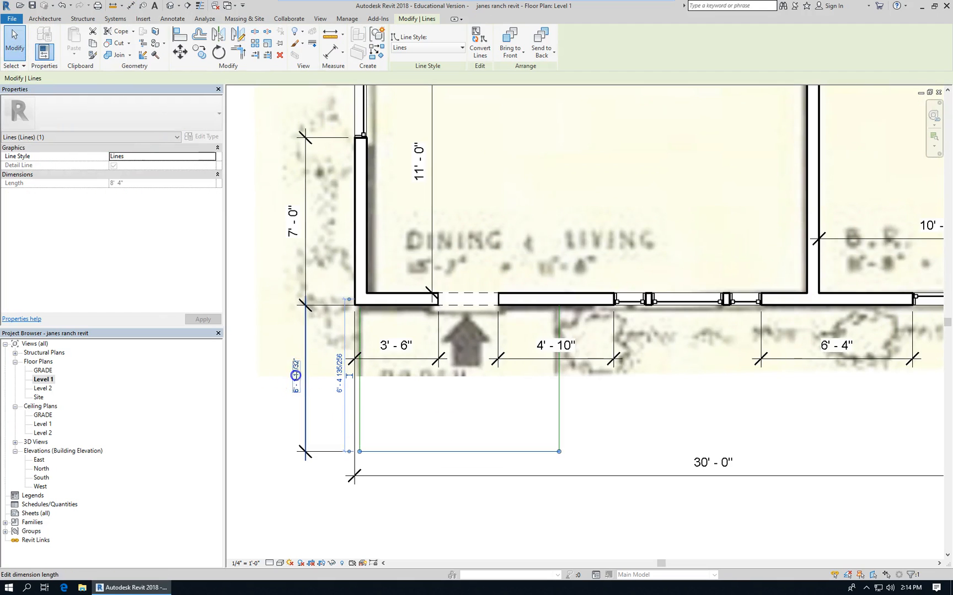
pyautogui.click(296, 376)
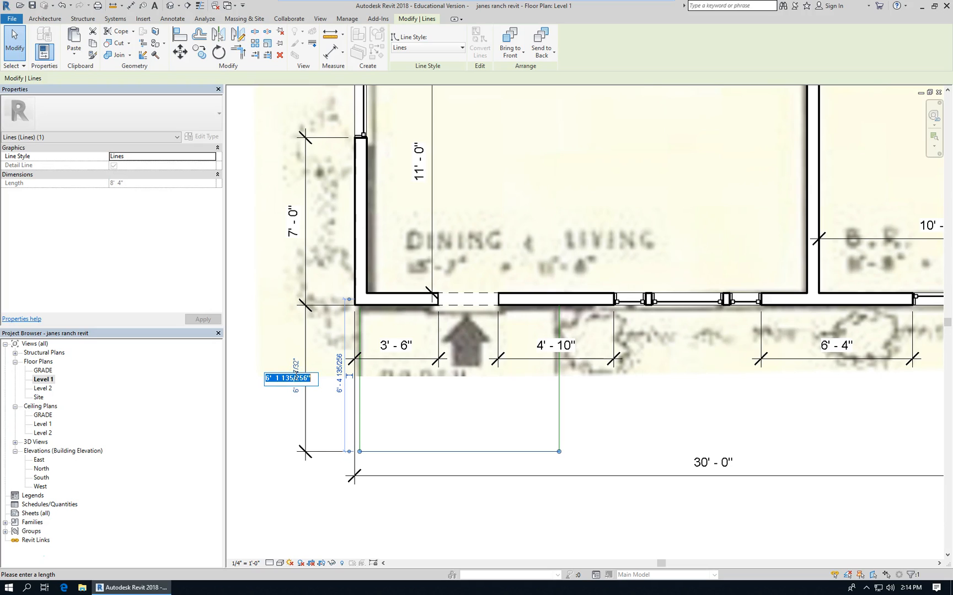
pyautogui.write('6')
pyautogui.press('Return')
pyautogui.click(531, 521)
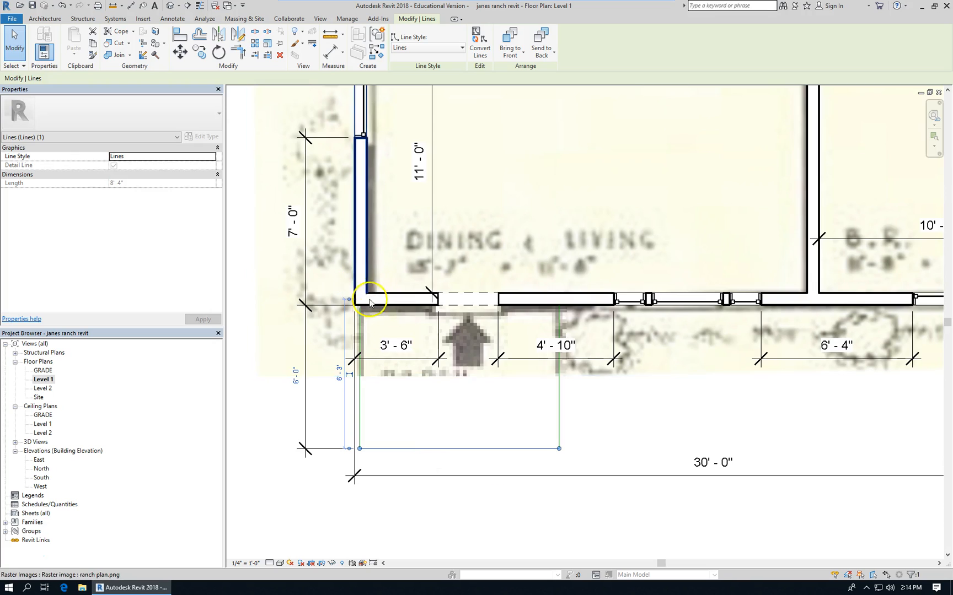
pyautogui.click(616, 431)
# Copy the chain of three porch outline lines to the clipboard and open the GRADE floor plan.
pyautogui.scroll(1, 488, 441)
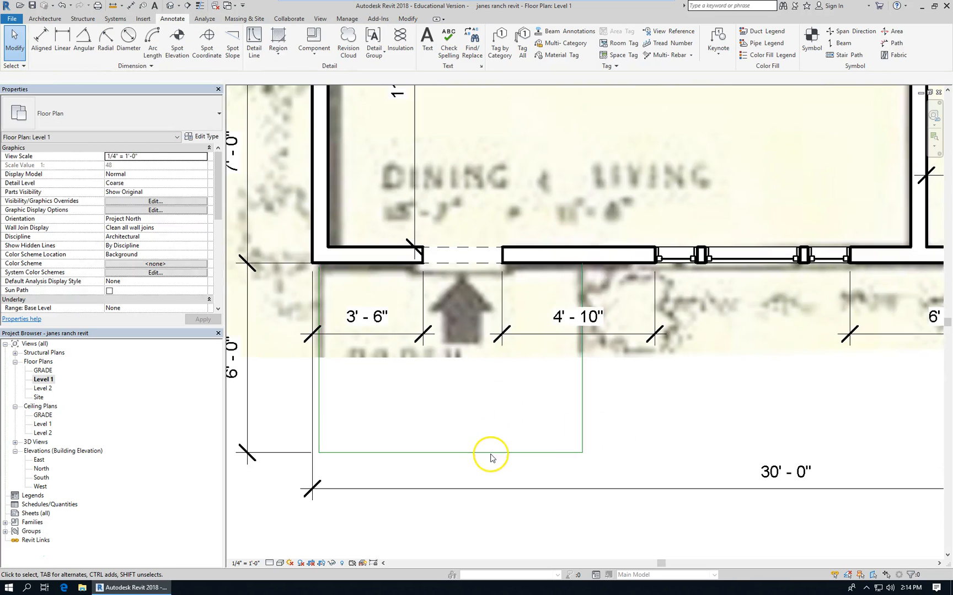
pyautogui.press('Tab')
pyautogui.click(318, 399)
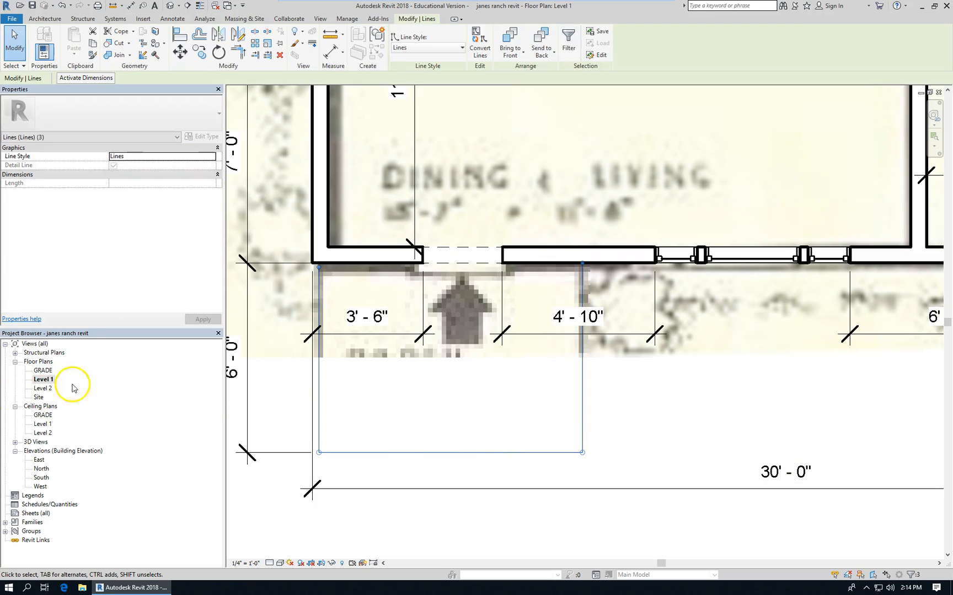
pyautogui.doubleClick(43, 370)
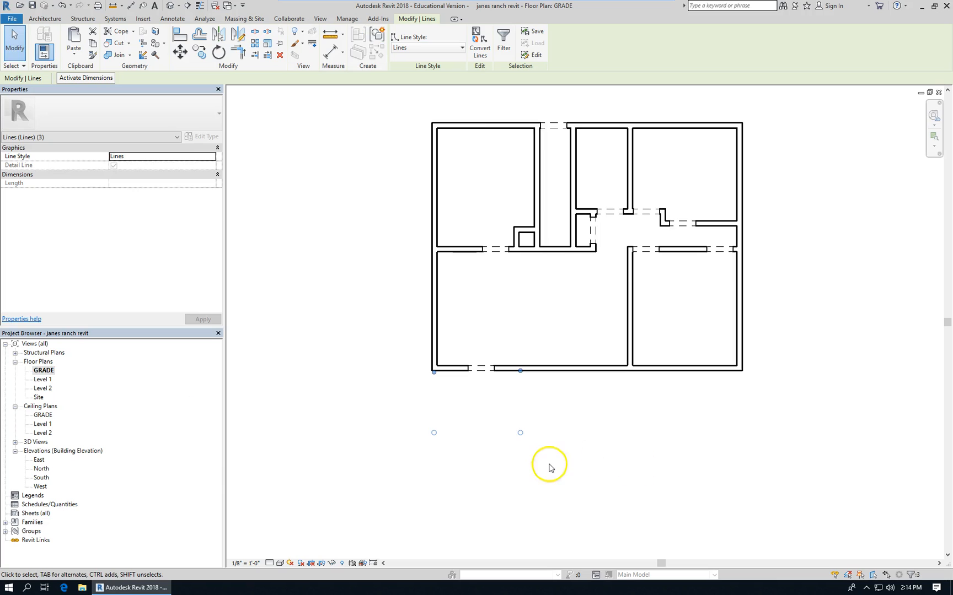
pyautogui.scroll(2, 559, 464)
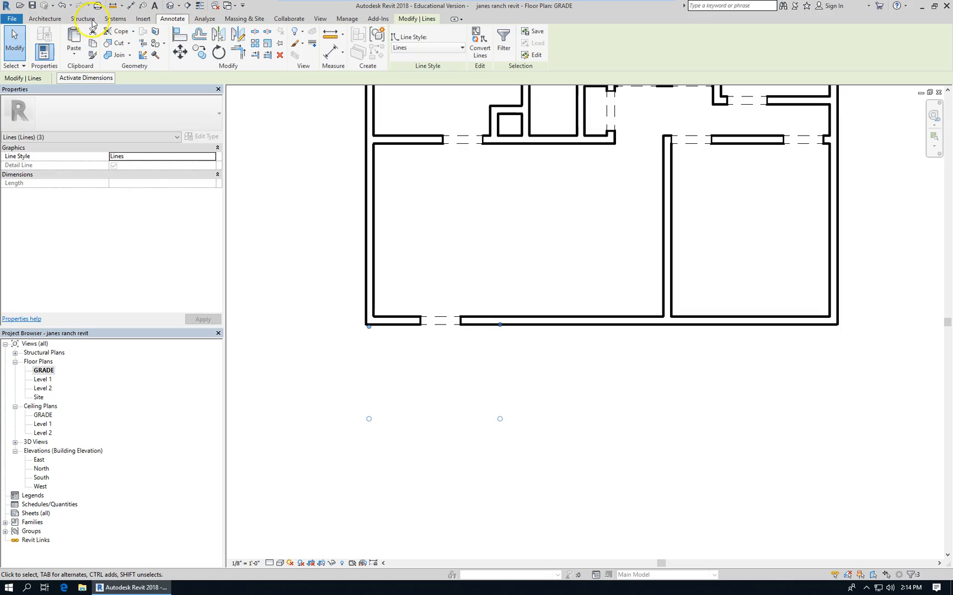
# Start a floor on the GRADE level and duplicate the Generic - 12" floor type as Generic - 6".
pyautogui.click(39, 19)
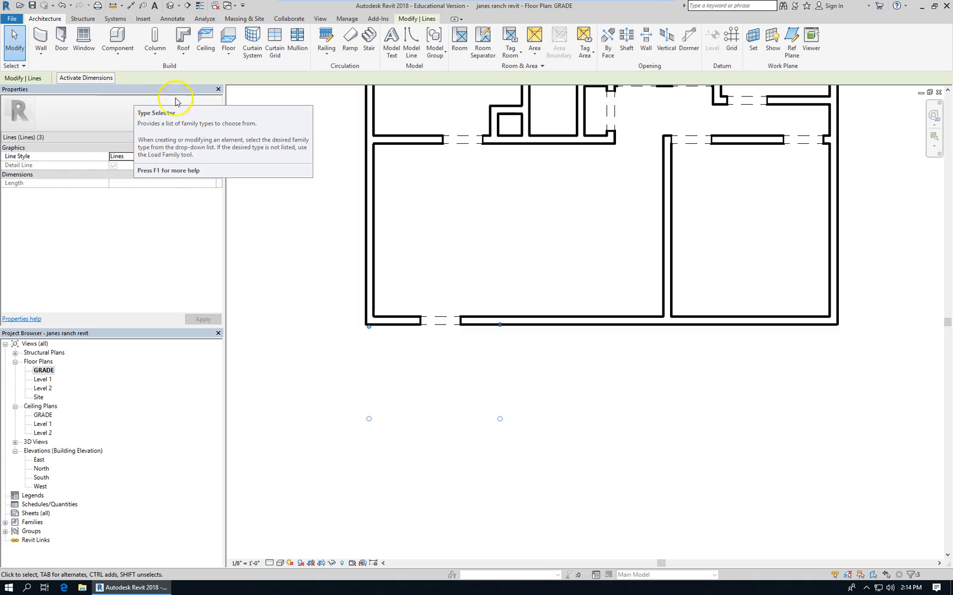
pyautogui.click(229, 37)
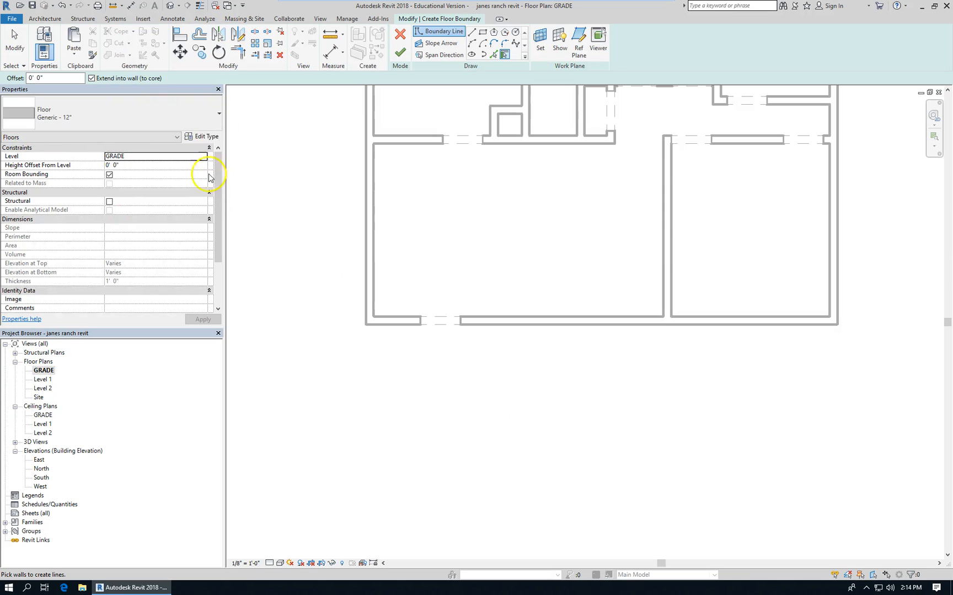
pyautogui.click(183, 110)
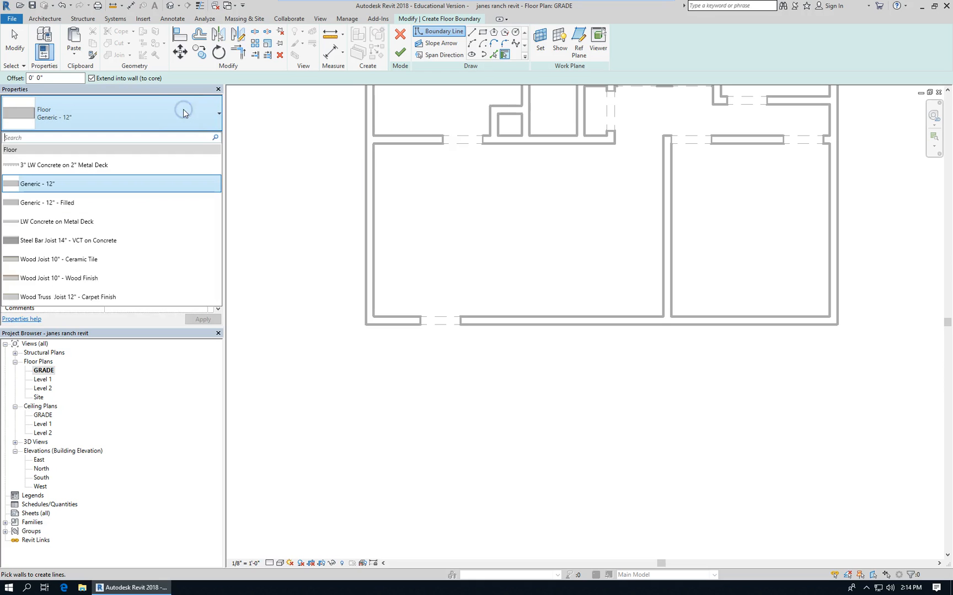
pyautogui.click(183, 109)
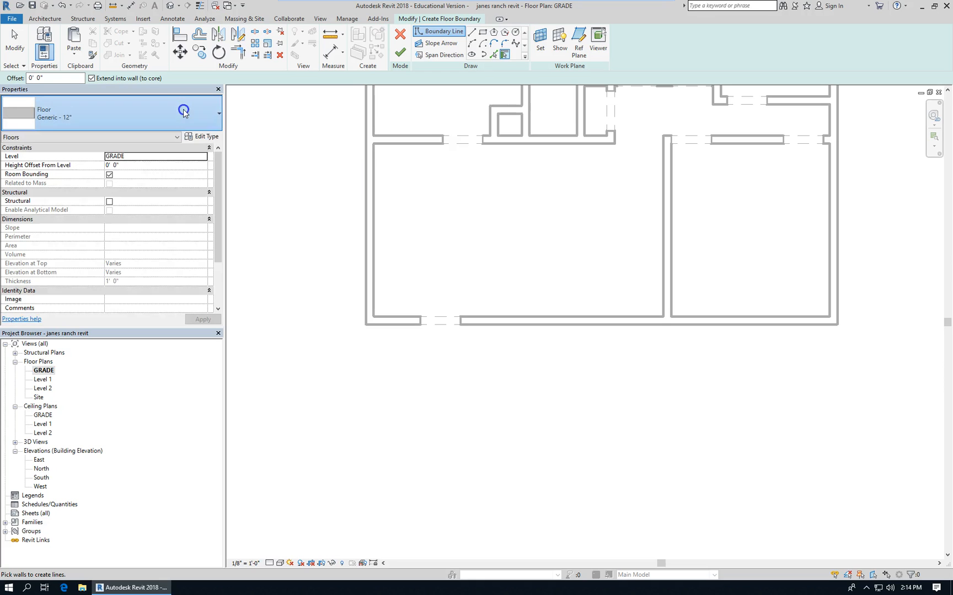
pyautogui.click(213, 137)
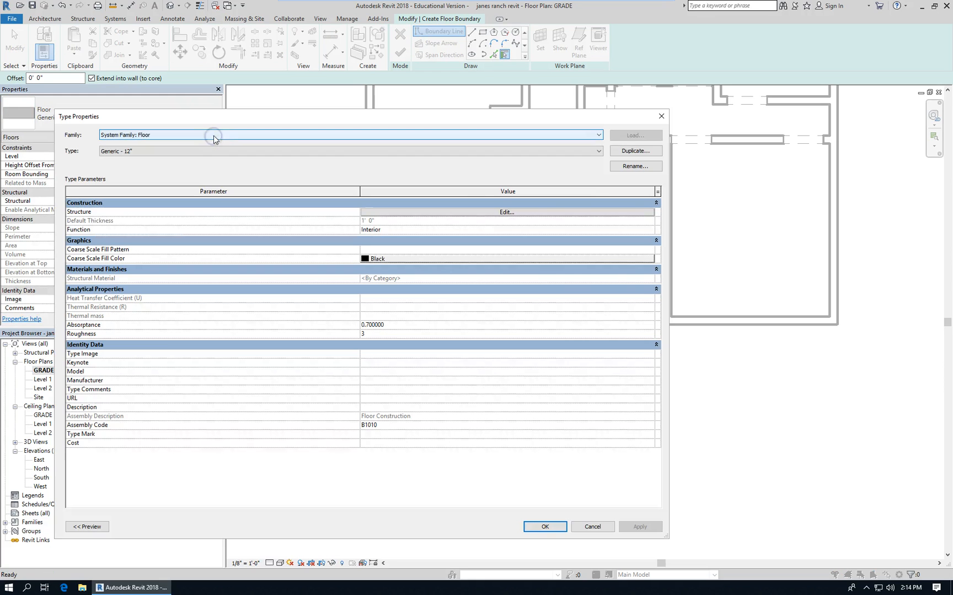
pyautogui.click(633, 153)
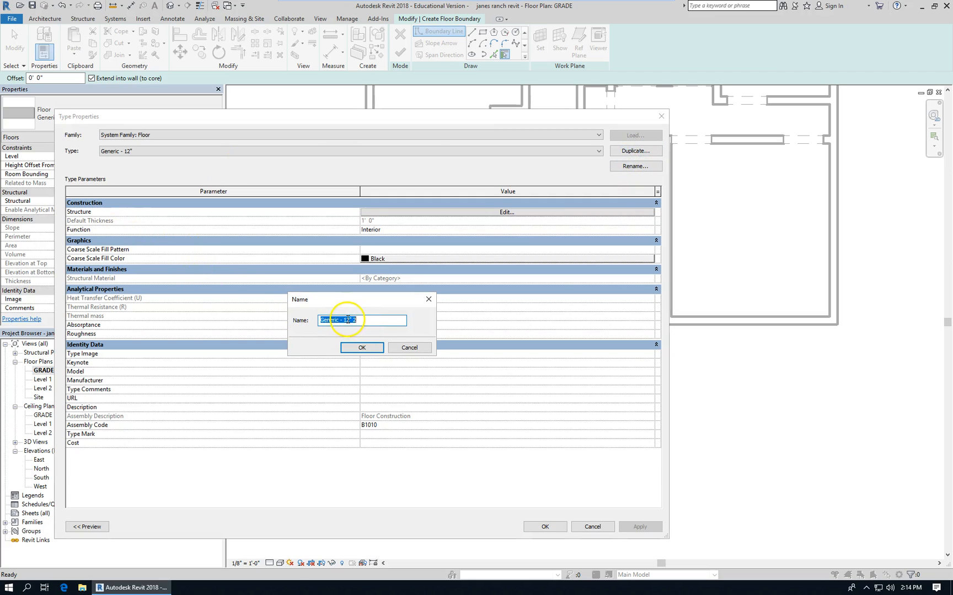
pyautogui.moveTo(343, 320); pyautogui.dragTo(394, 316)
pyautogui.write('6"')
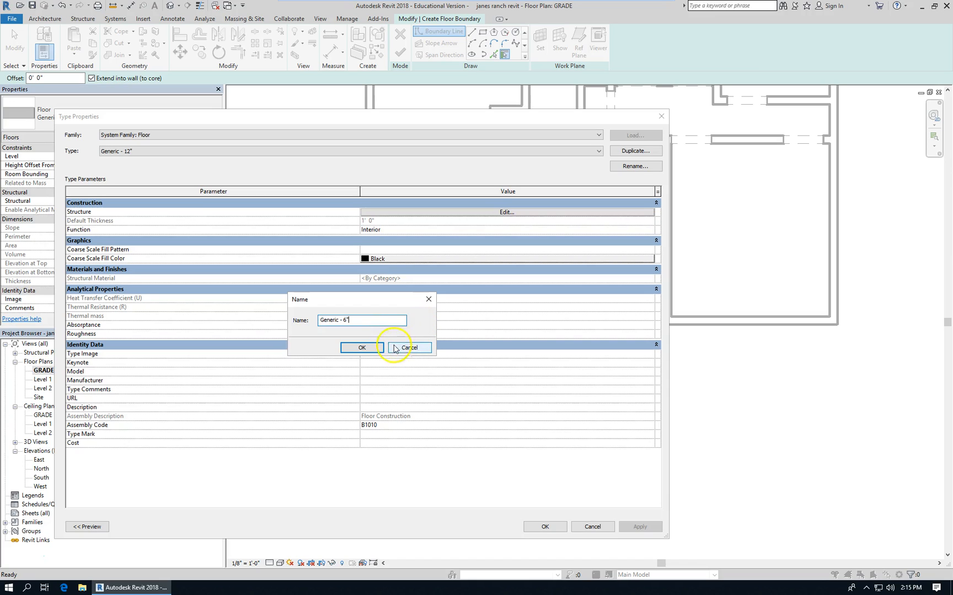
pyautogui.click(362, 348)
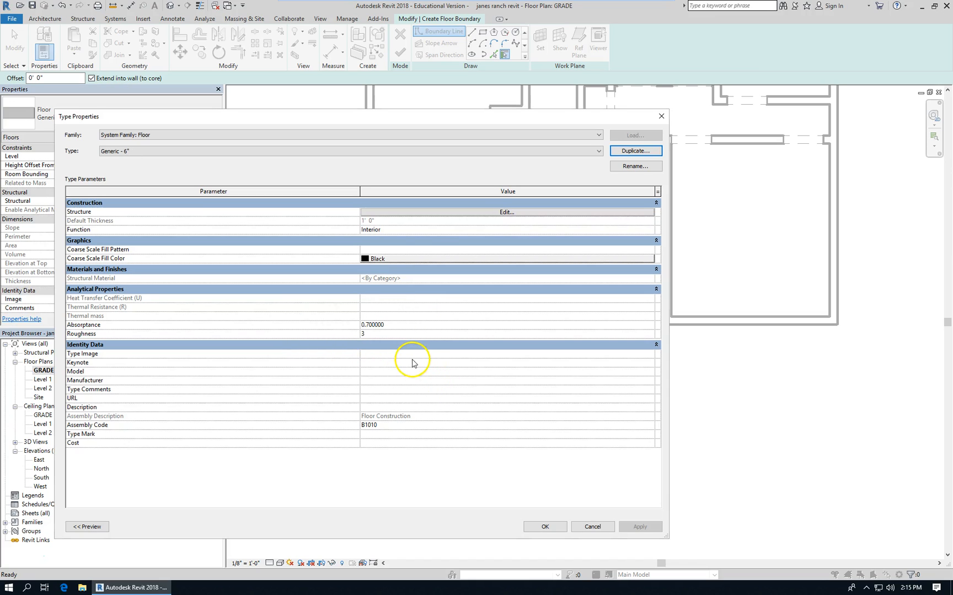
# Set the structure layer thickness of the Generic - 6" floor type to 6" and accept the type changes.
pyautogui.click(490, 212)
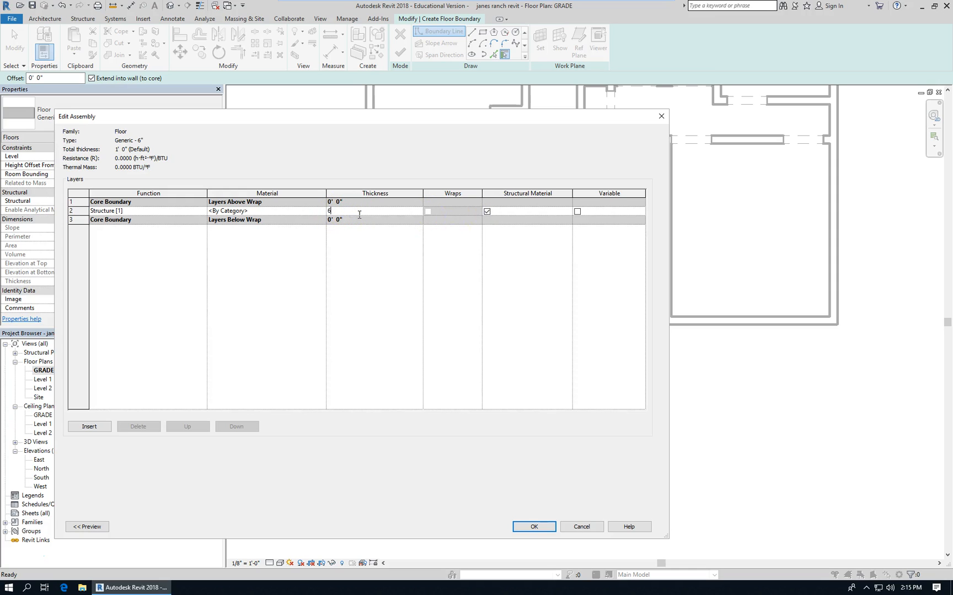
pyautogui.press('Tab')
pyautogui.click(534, 527)
pyautogui.click(534, 527)
pyautogui.click(545, 525)
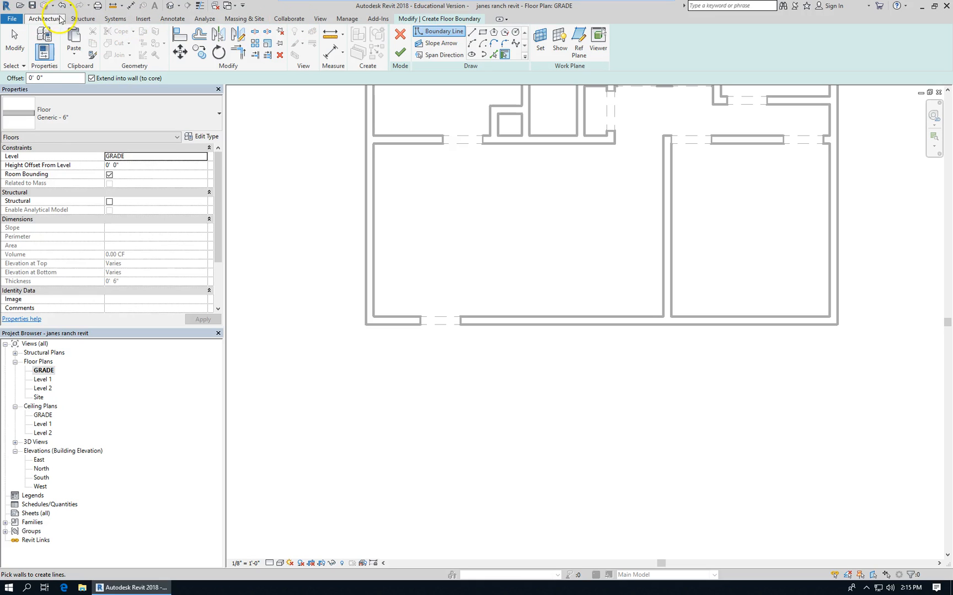
# Paste the copied porch outline into the floor boundary sketch, aligned to the current view.
pyautogui.click(74, 51)
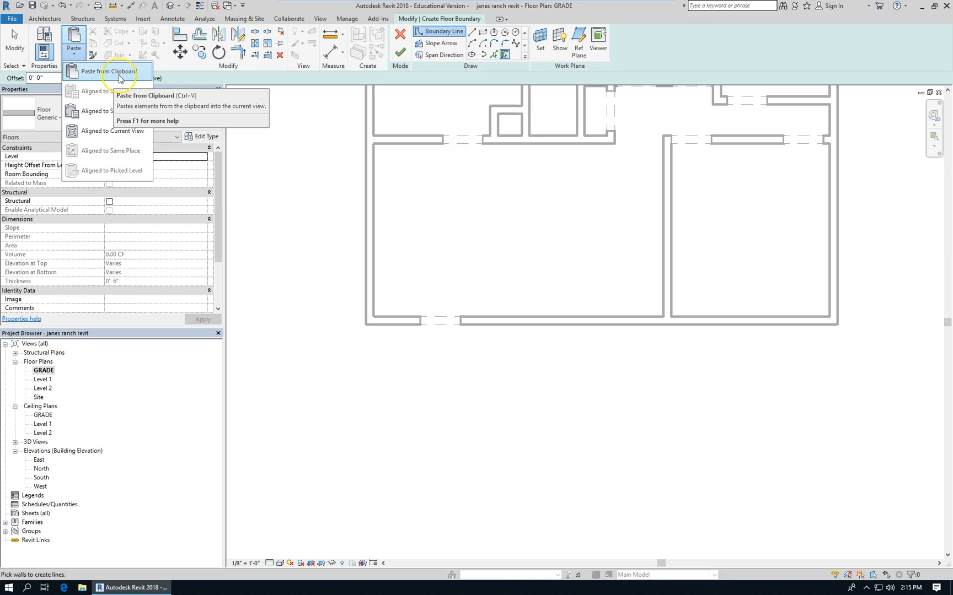
pyautogui.click(98, 132)
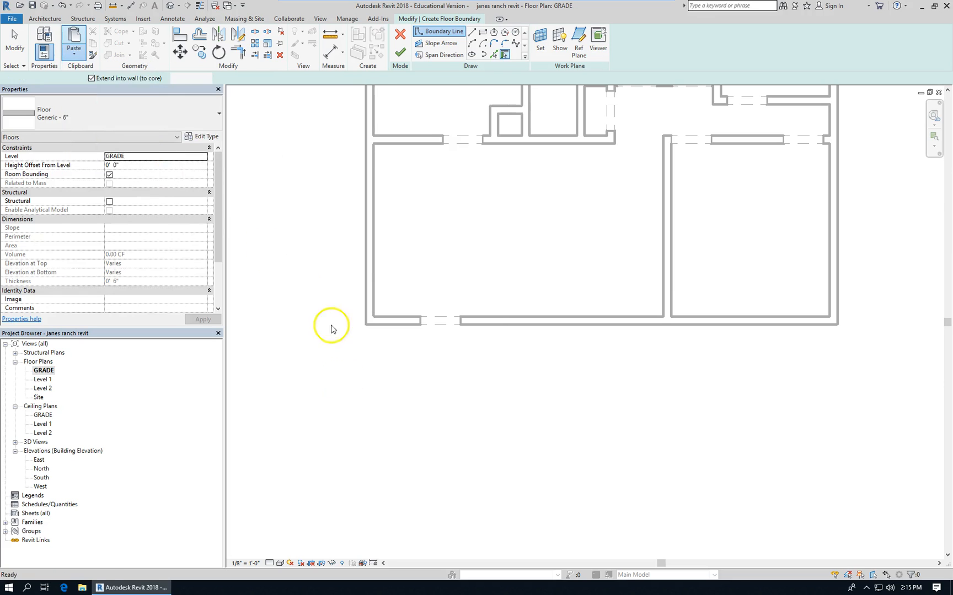
pyautogui.click(460, 448)
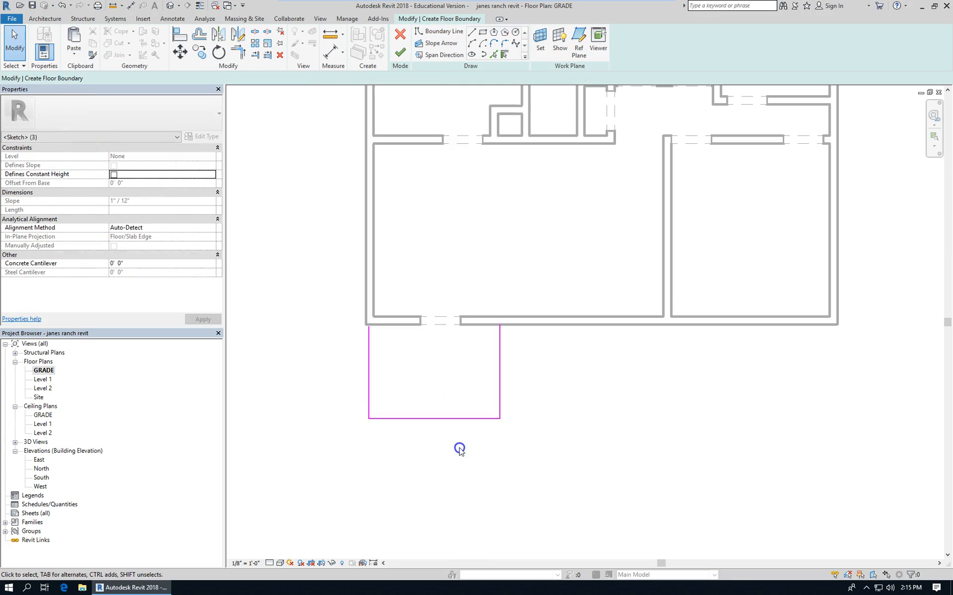
# Draw a straight boundary line along the house wall between the open ends of the pasted outline to close the porch sketch.
pyautogui.scroll(2, 434, 409)
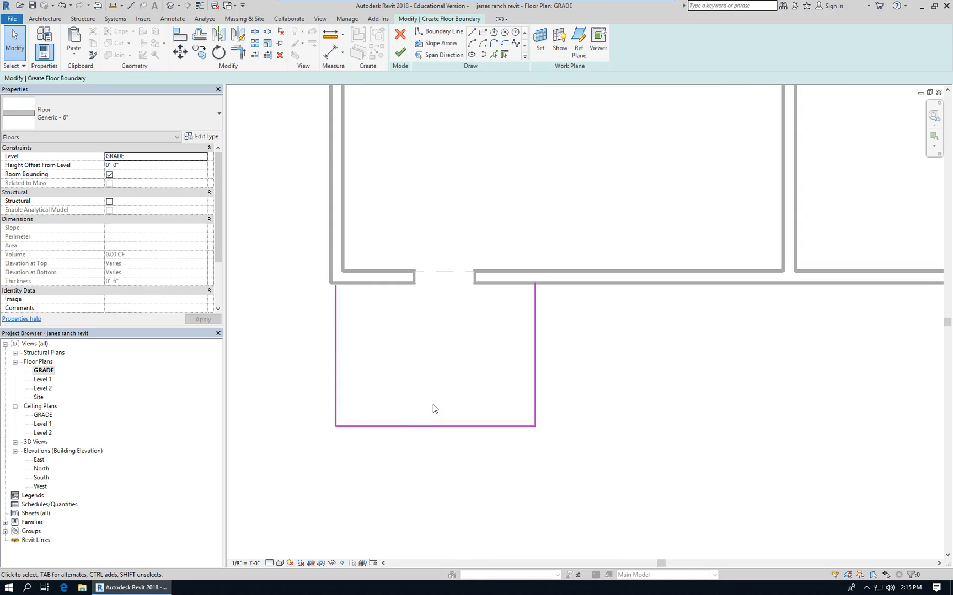
pyautogui.click(429, 393)
pyautogui.click(474, 32)
pyautogui.click(335, 285)
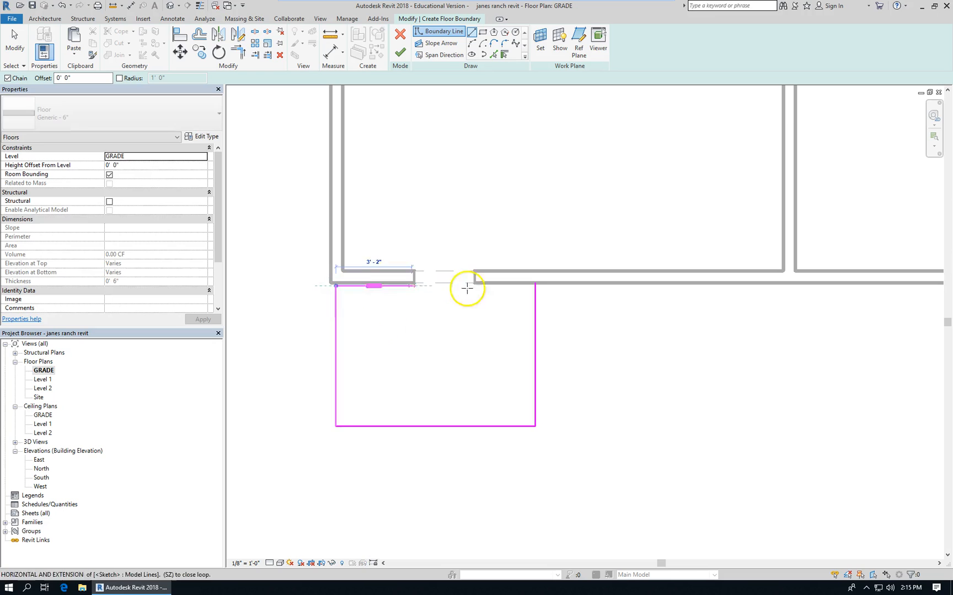
pyautogui.click(536, 287)
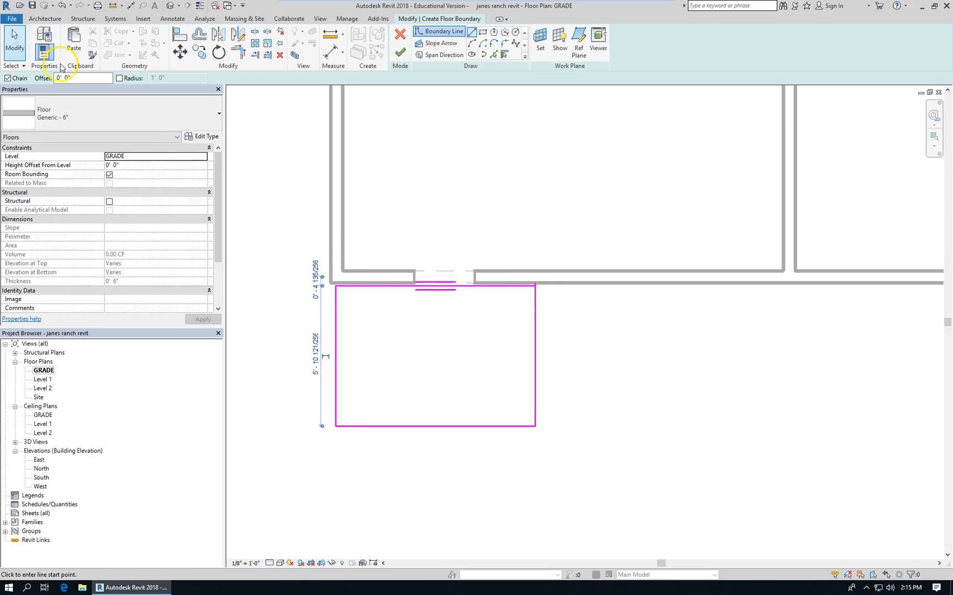
pyautogui.click(14, 41)
# Move the closing boundary line onto the outer face of the house wall and finish the porch floor sketch.
pyautogui.scroll(5, 546, 309)
pyautogui.scroll(1, 585, 310)
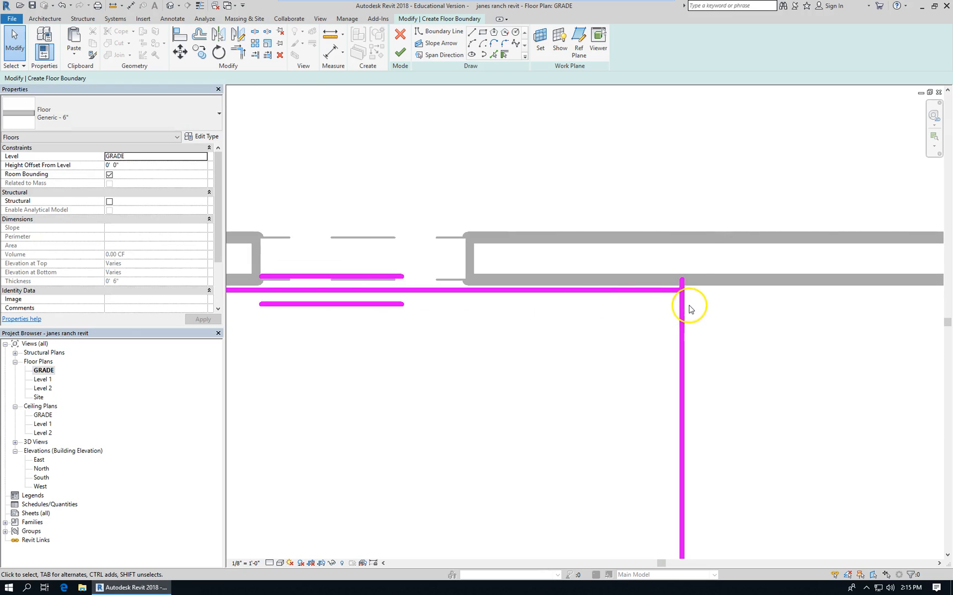
pyautogui.scroll(-2, 689, 308)
pyautogui.moveTo(640, 265); pyautogui.dragTo(642, 261)
pyautogui.click(715, 302)
pyautogui.scroll(1, 600, 185)
pyautogui.scroll(-1, 600, 185)
pyautogui.scroll(-1, 763, 409)
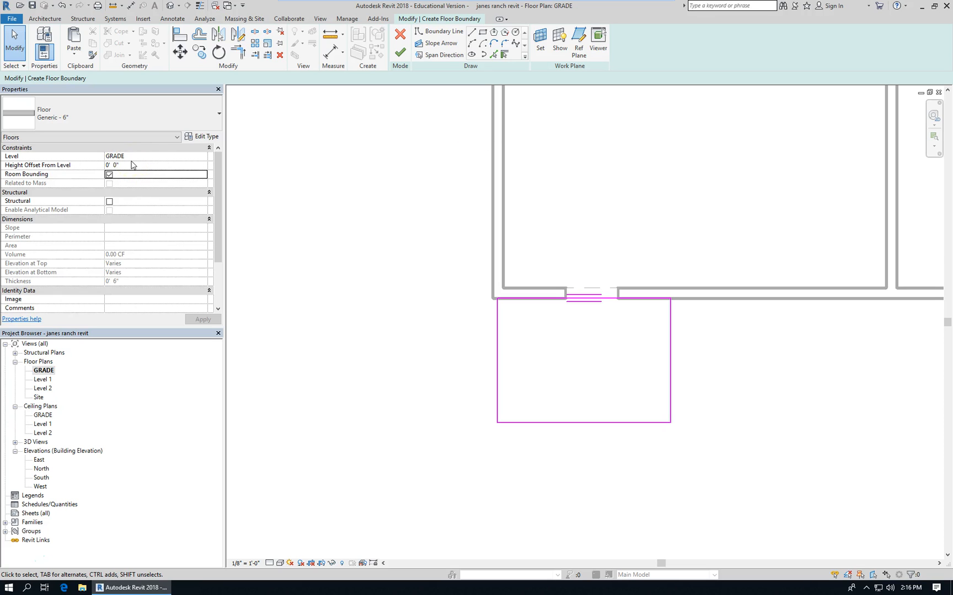
pyautogui.click(401, 52)
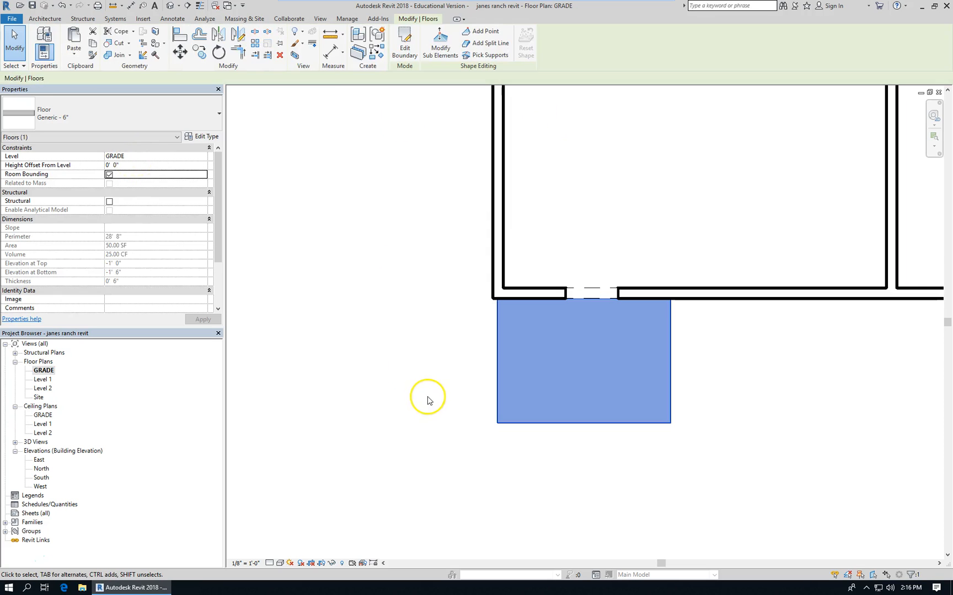
# Switch to the 3D view and examine the porch slab's position relative to the front entry and house walls.
pyautogui.click(425, 399)
pyautogui.hotkey('ctrl', 'Tab')
pyautogui.hotkey('ctrl', 'Tab')
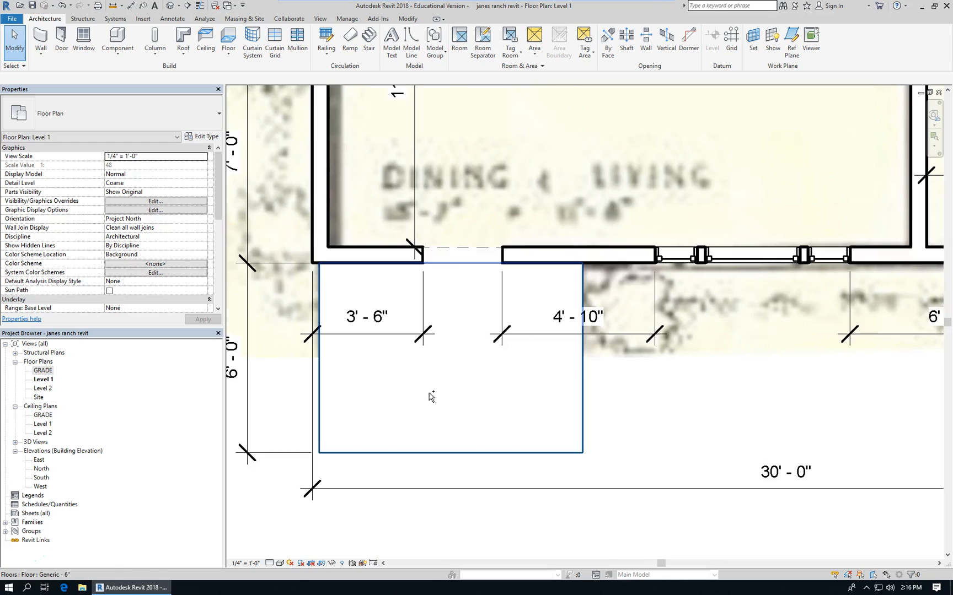
pyautogui.hotkey('ctrl', 'Tab')
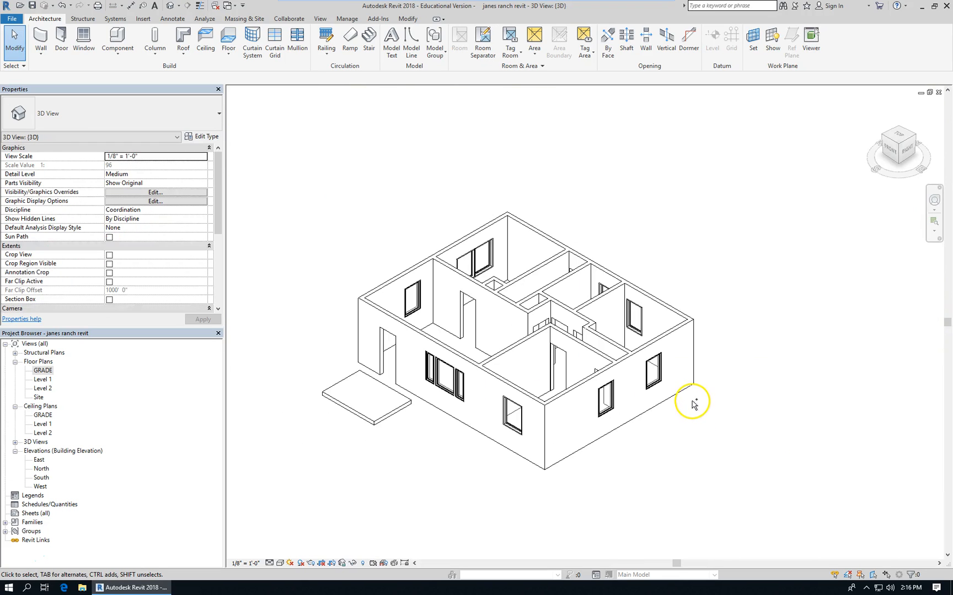
pyautogui.scroll(5, 375, 472)
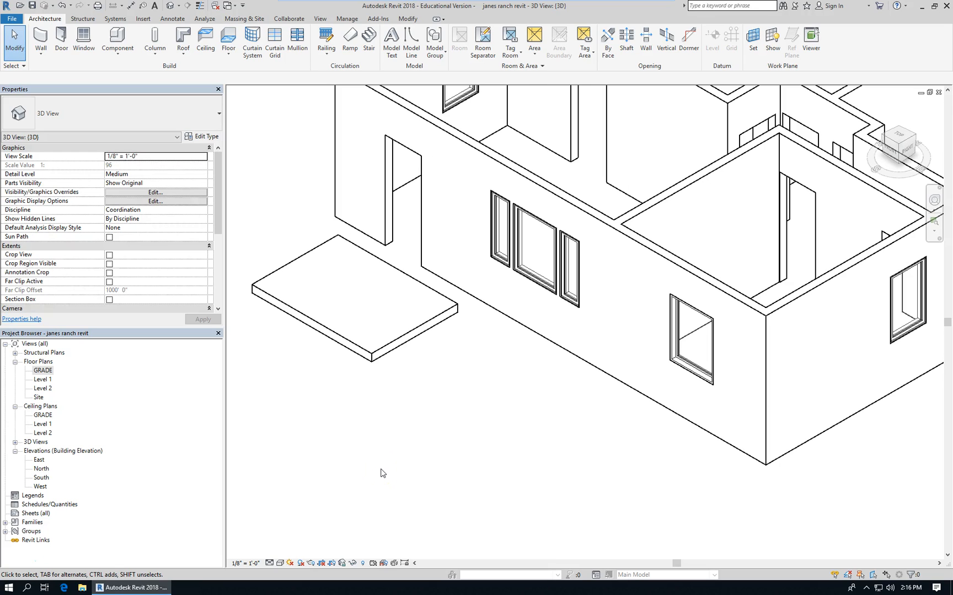
pyautogui.scroll(-2, 381, 473)
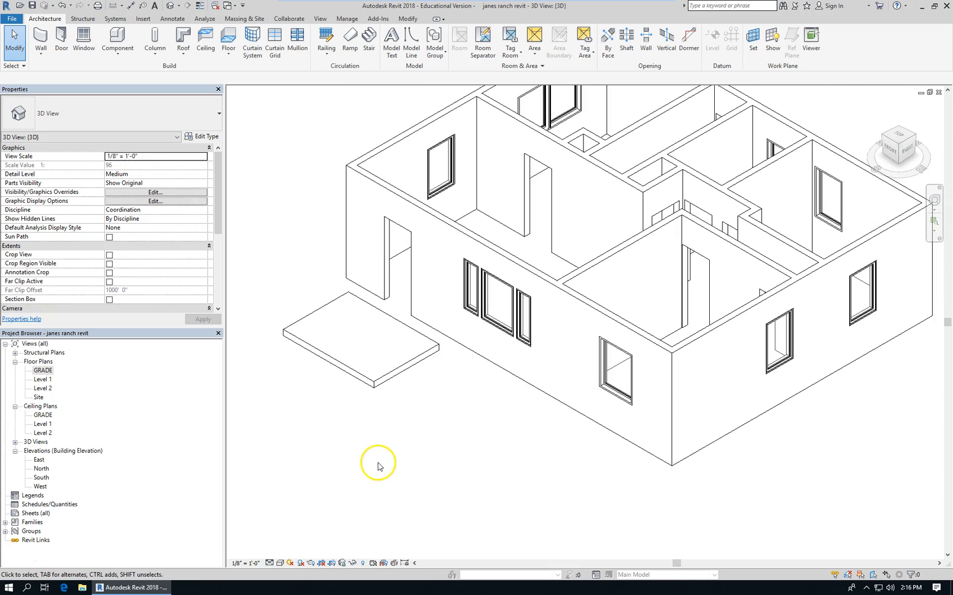
pyautogui.scroll(2, 375, 465)
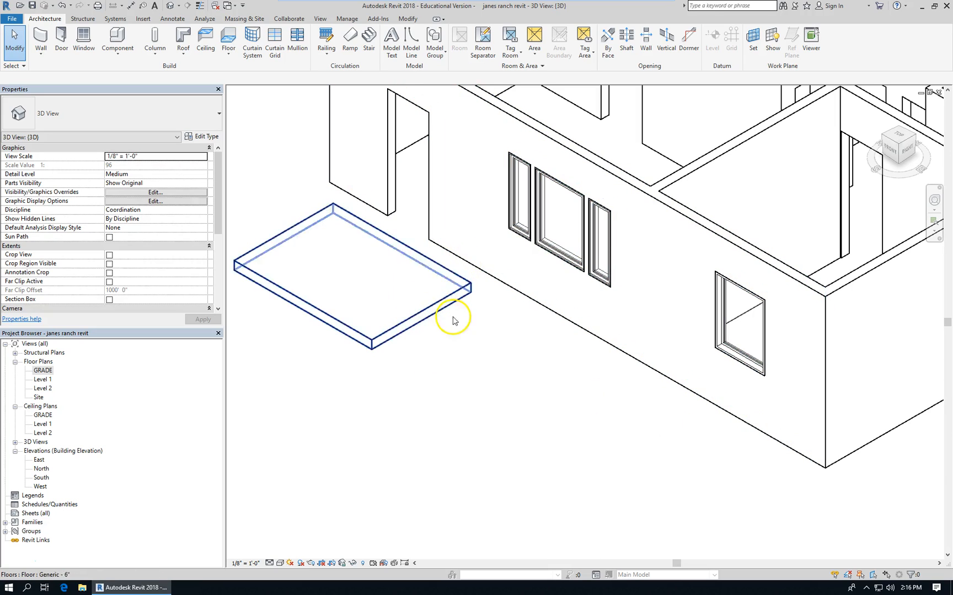
pyautogui.scroll(-2, 393, 361)
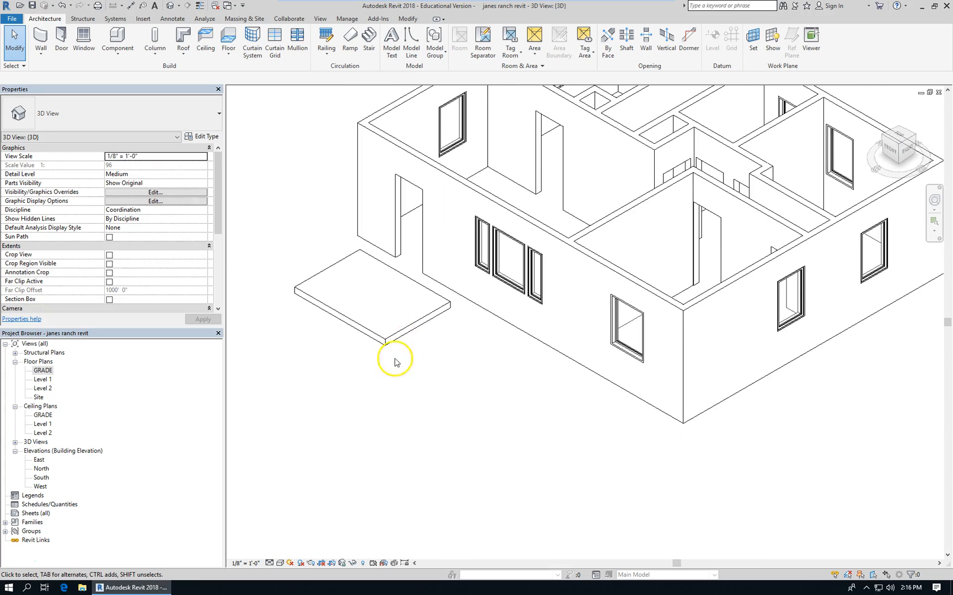
# Open the South elevation and examine the porch slab's height relative to the GRADE and Level 1 lines.
pyautogui.doubleClick(40, 459)
pyautogui.doubleClick(40, 478)
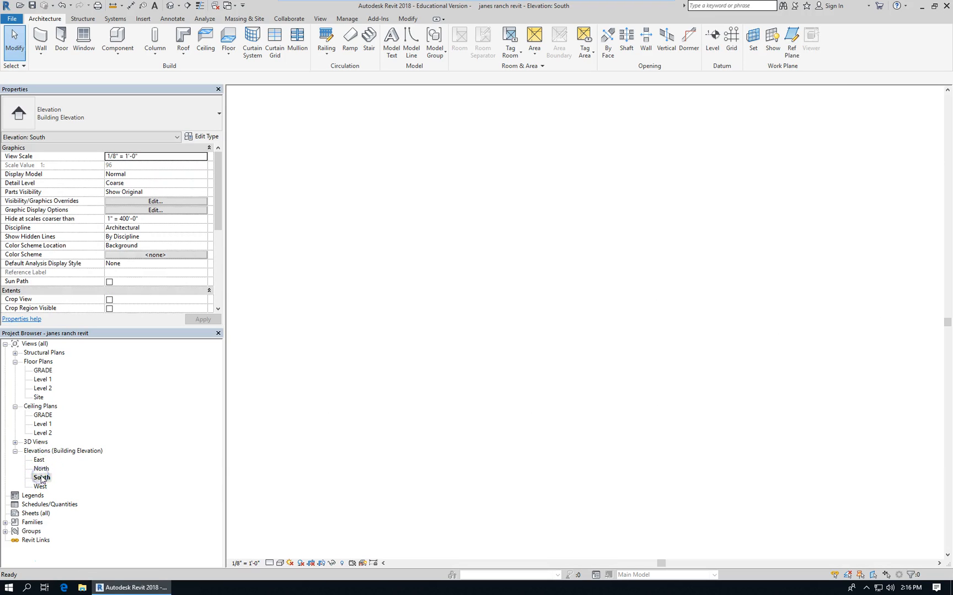
pyautogui.scroll(5, 534, 340)
pyautogui.scroll(-3, 346, 298)
pyautogui.scroll(5, 421, 324)
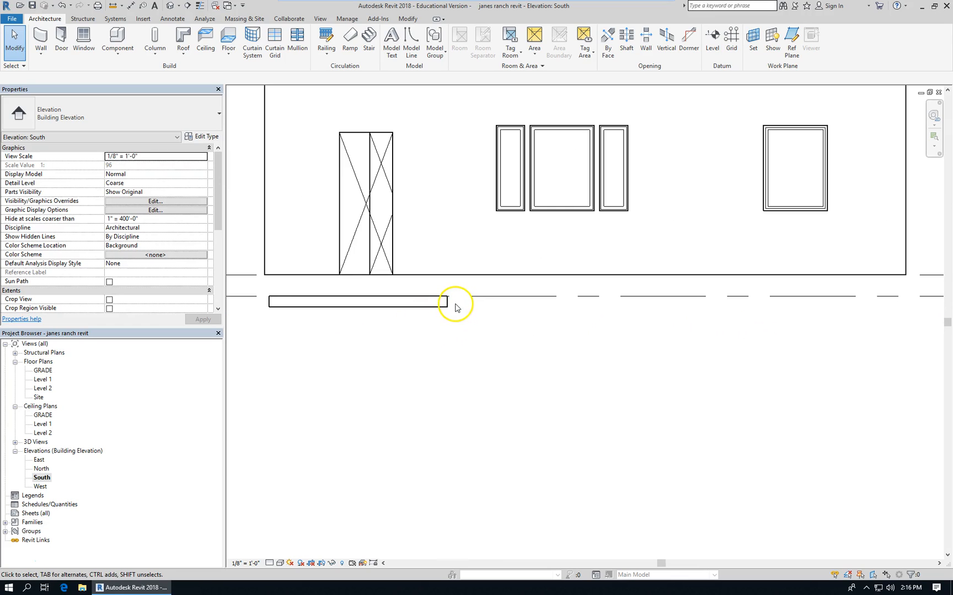
pyautogui.scroll(-5, 283, 326)
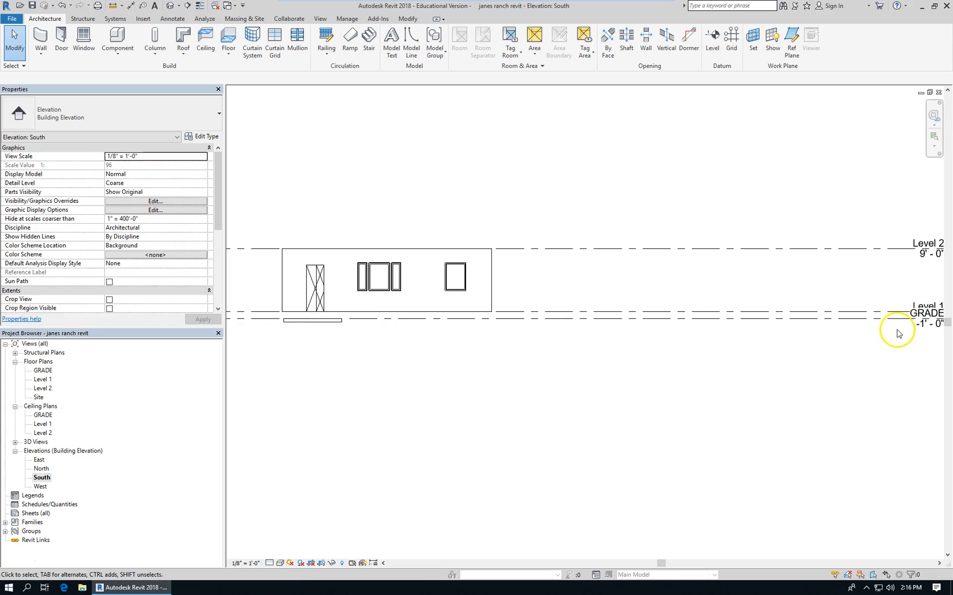
pyautogui.scroll(-2, 683, 319)
pyautogui.scroll(4, 448, 331)
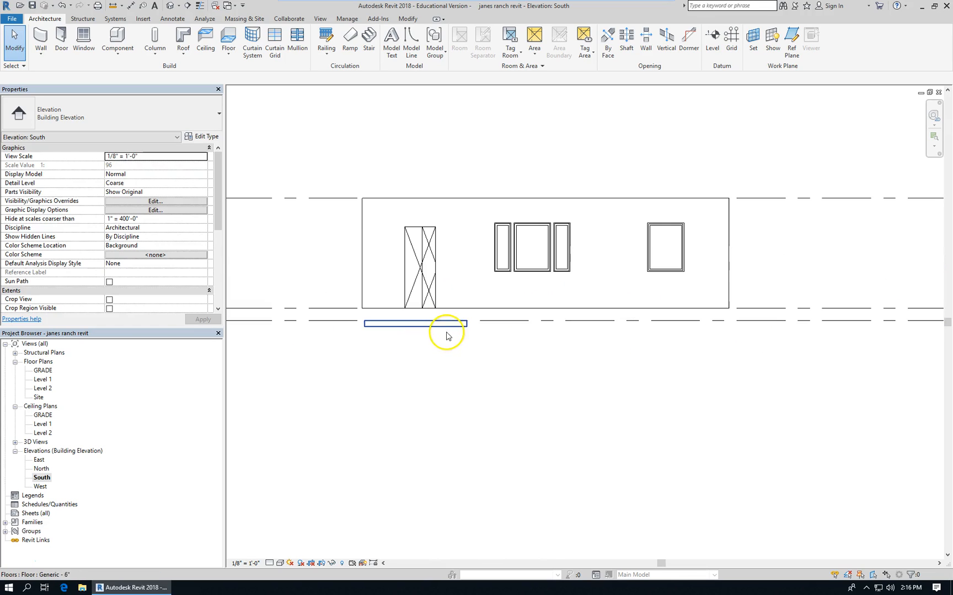
# Set the porch slab's Height Offset From Level to 0' 6".
pyautogui.click(447, 326)
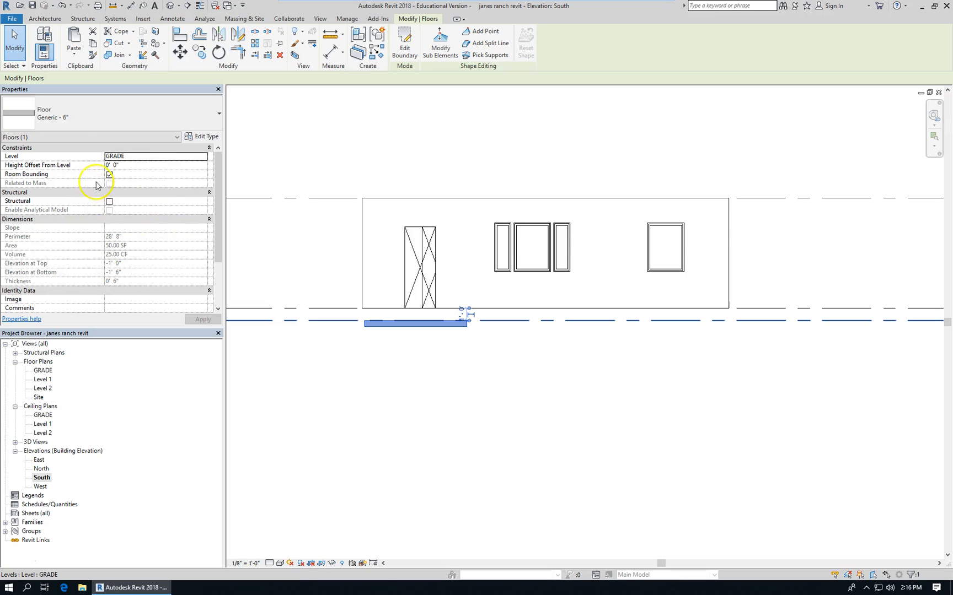
pyautogui.click(134, 166)
pyautogui.write('0\' 6"')
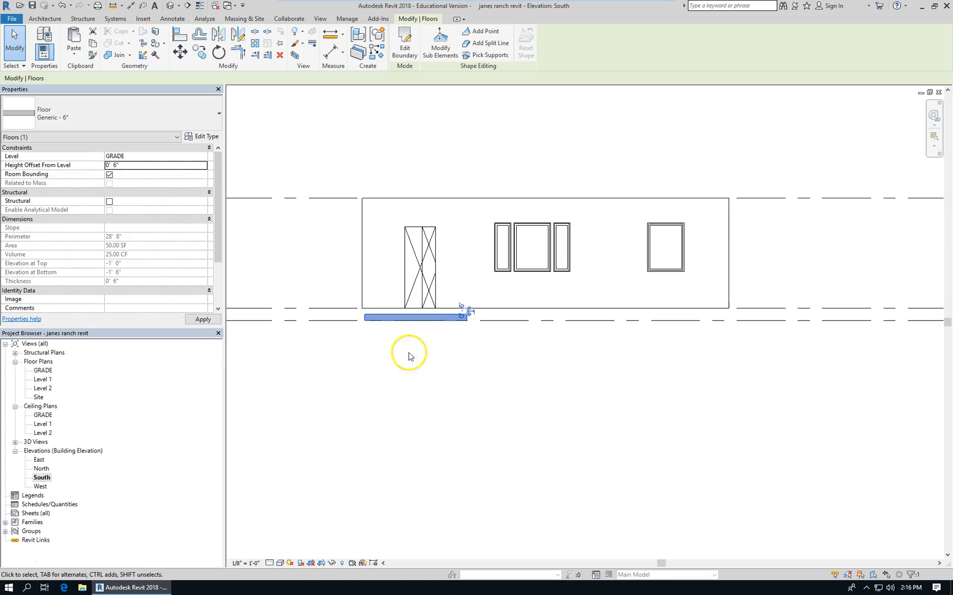
pyautogui.click(420, 354)
pyautogui.scroll(2, 431, 346)
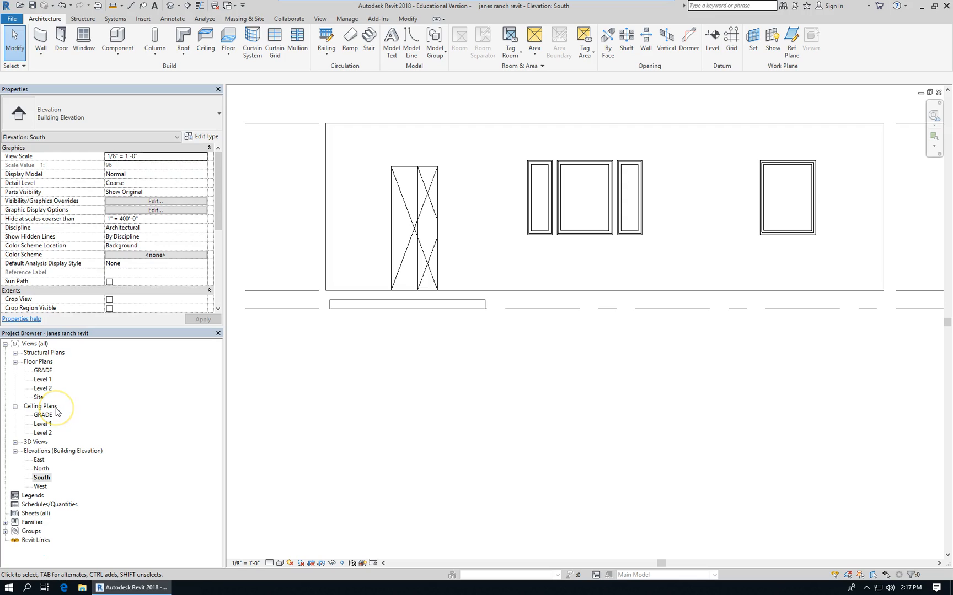
# Open the Level 1 floor plan and start a new floor there using the Generic - 12" type.
pyautogui.doubleClick(44, 379)
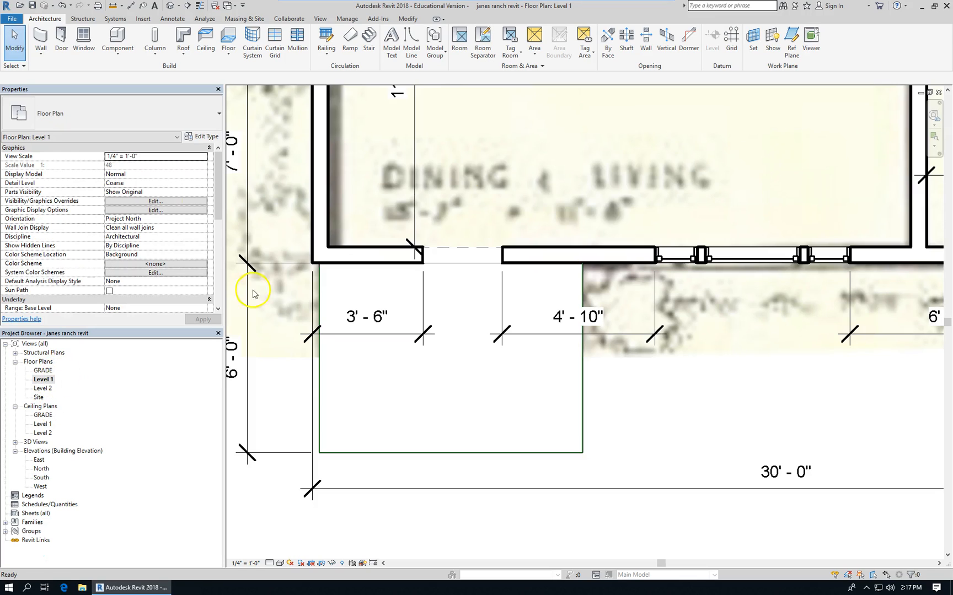
pyautogui.scroll(-5, 331, 361)
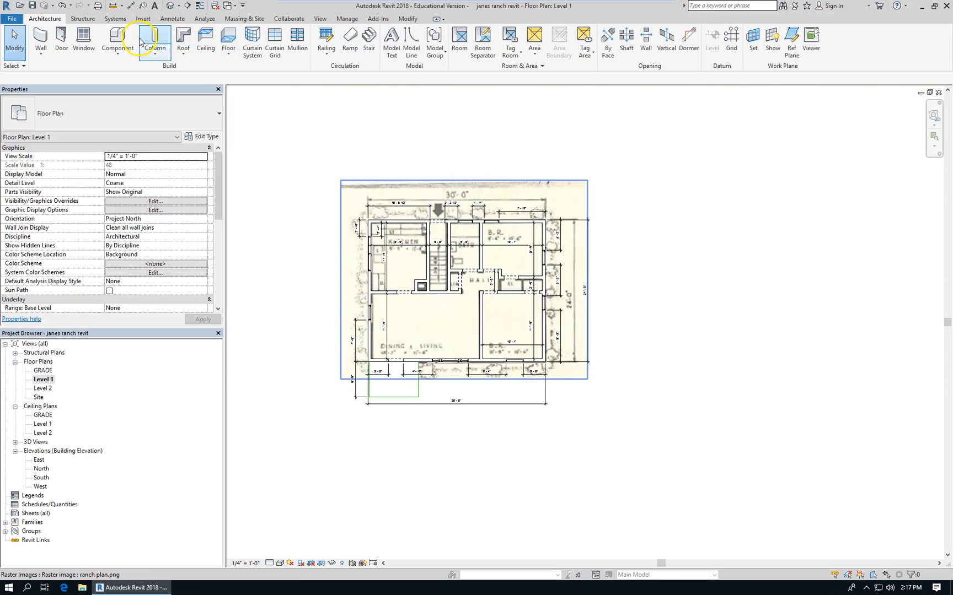
pyautogui.click(229, 39)
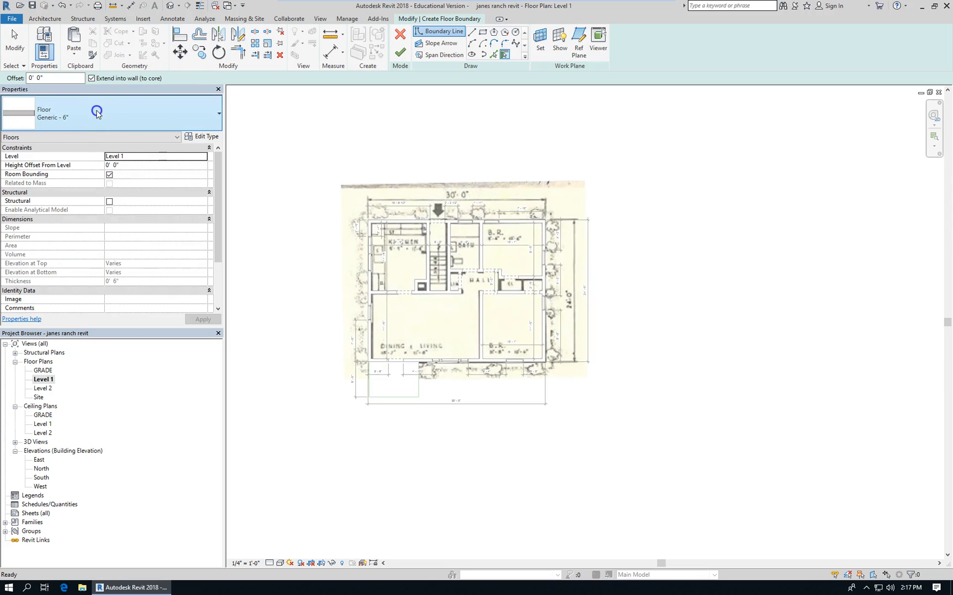
pyautogui.click(97, 111)
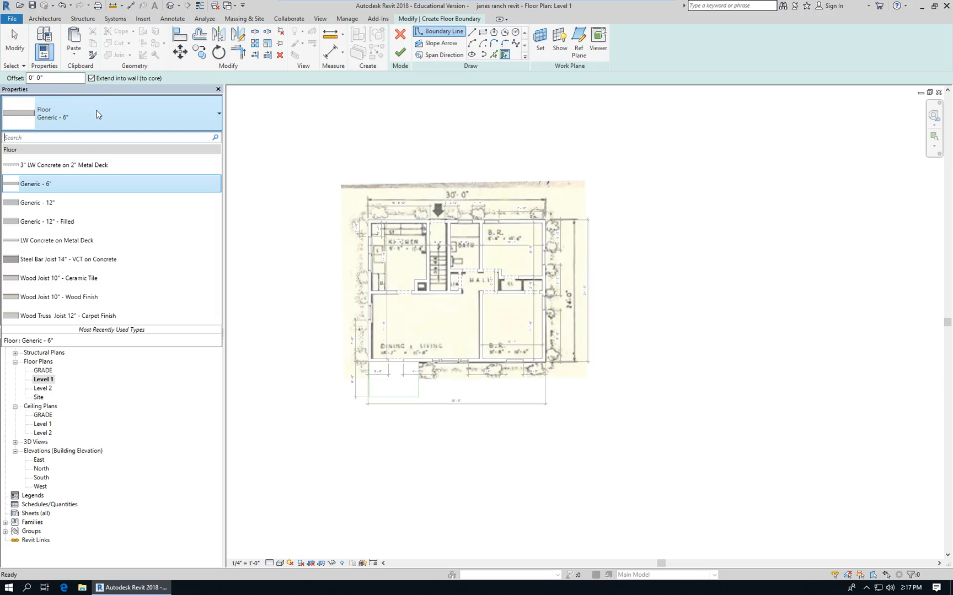
pyautogui.click(61, 202)
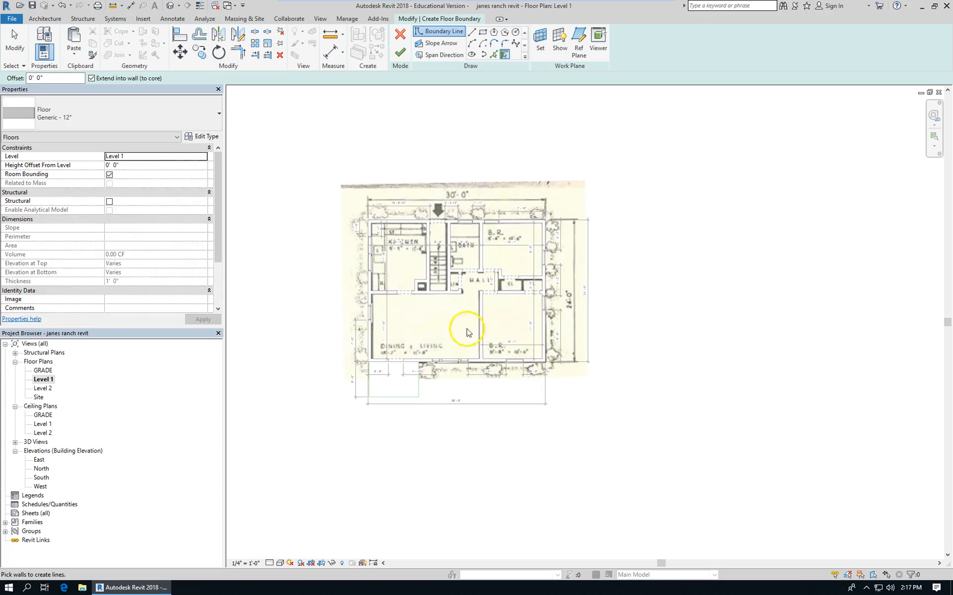
pyautogui.scroll(2, 283, 236)
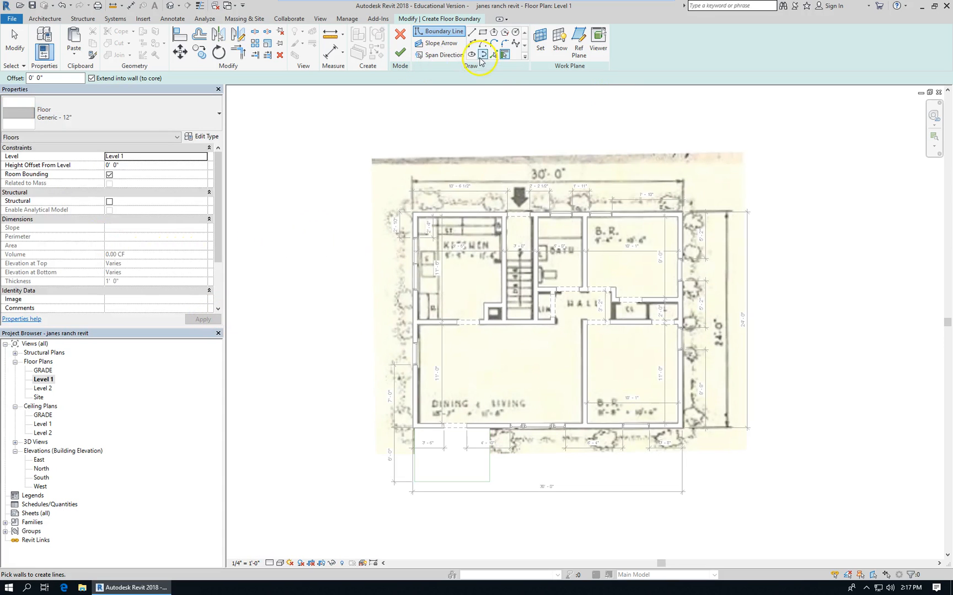
# Sketch a rectangular floor boundary between opposite outer corners of the house's exterior walls and finish the floor.
pyautogui.click(483, 32)
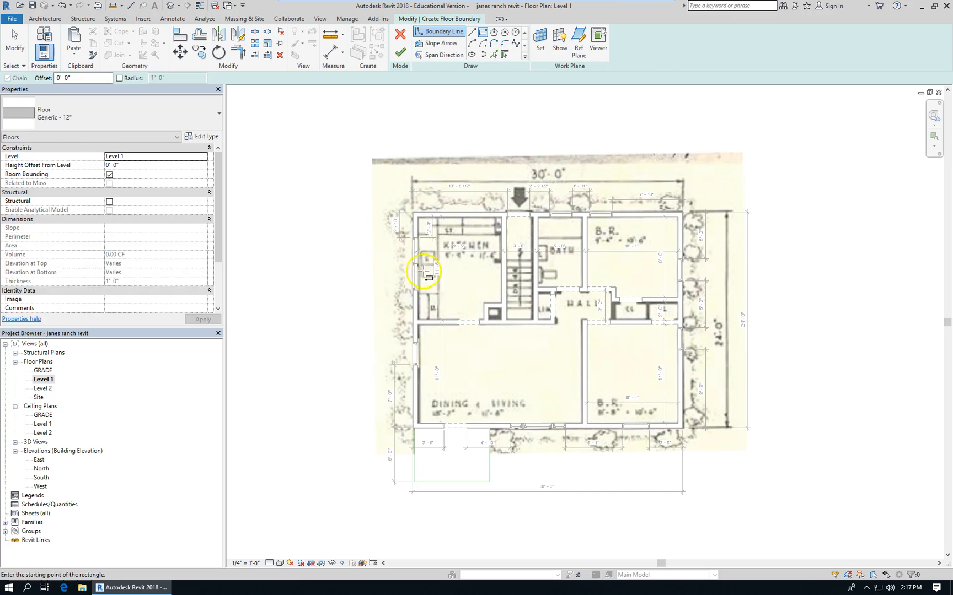
pyautogui.scroll(3, 415, 222)
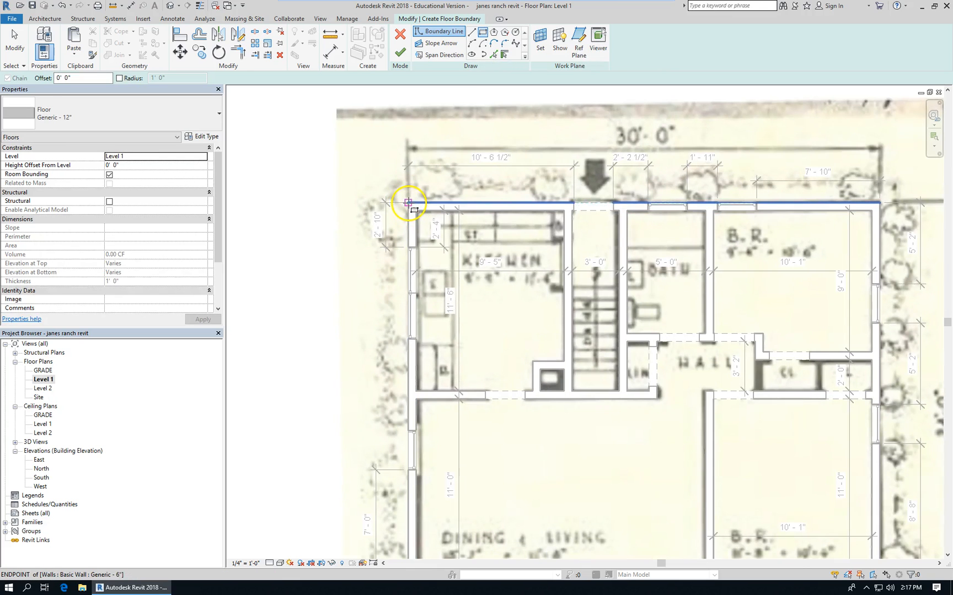
pyautogui.click(409, 204)
pyautogui.scroll(-4, 418, 242)
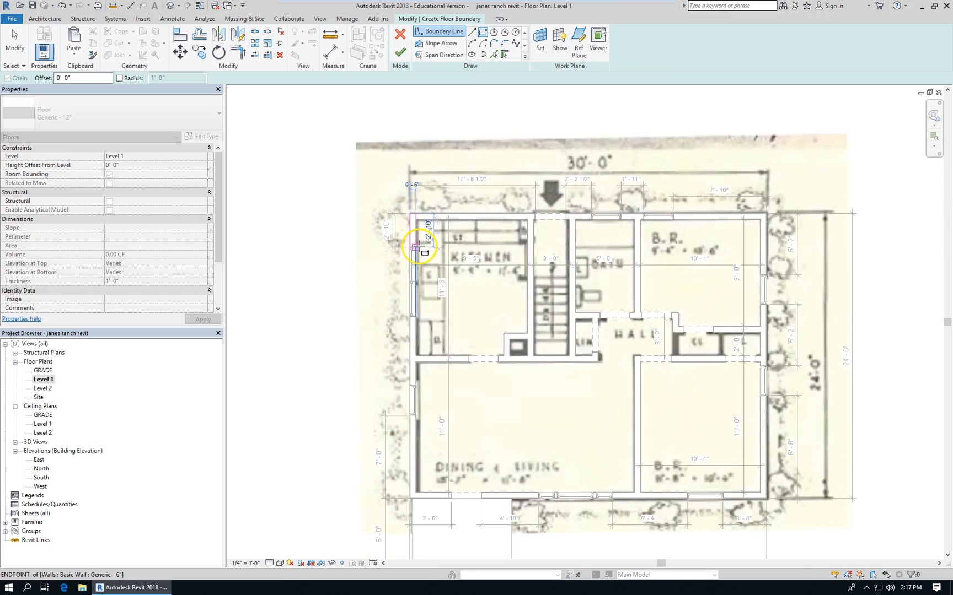
pyautogui.scroll(5, 673, 422)
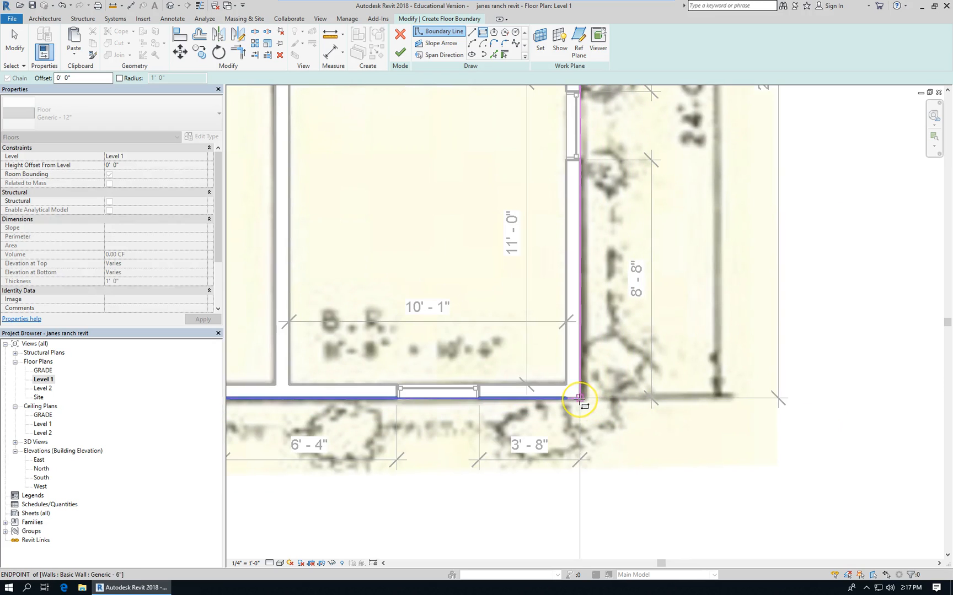
pyautogui.click(579, 399)
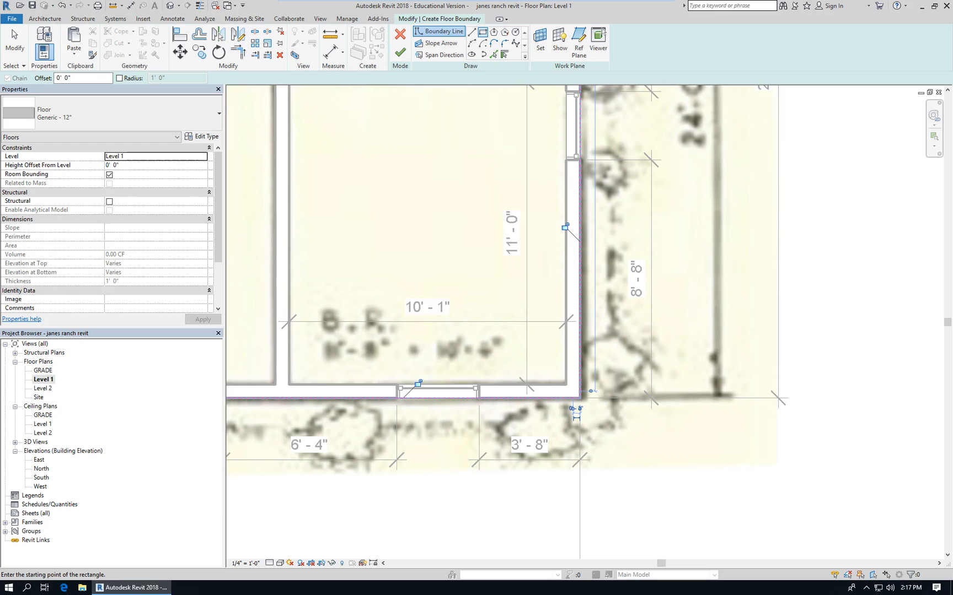
pyautogui.click(15, 44)
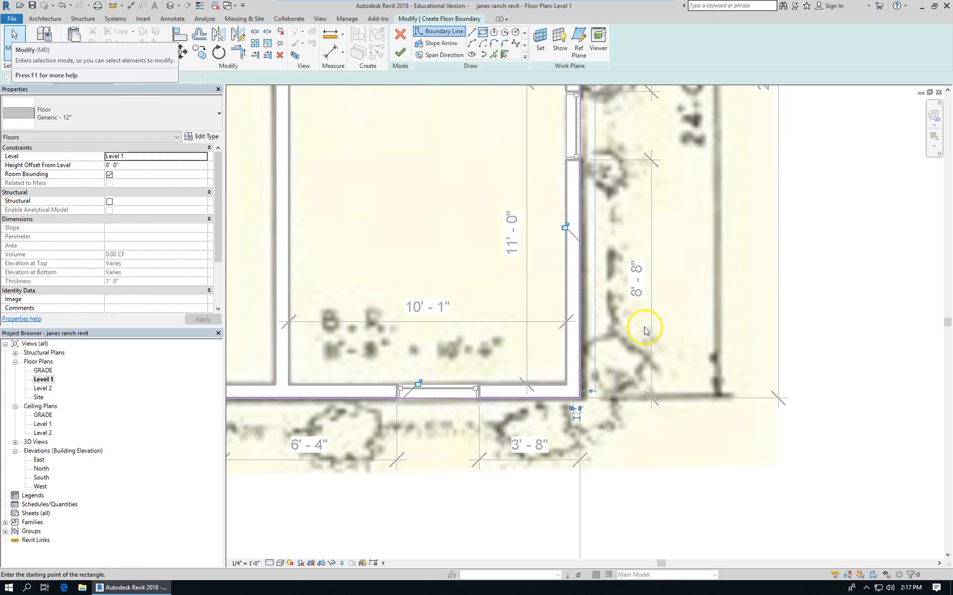
pyautogui.scroll(-4, 662, 326)
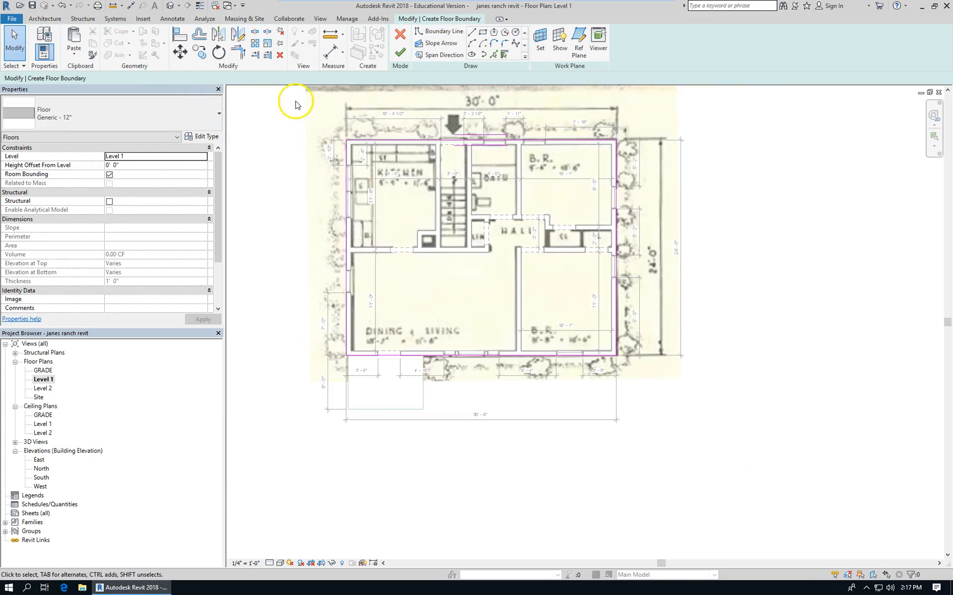
pyautogui.click(398, 52)
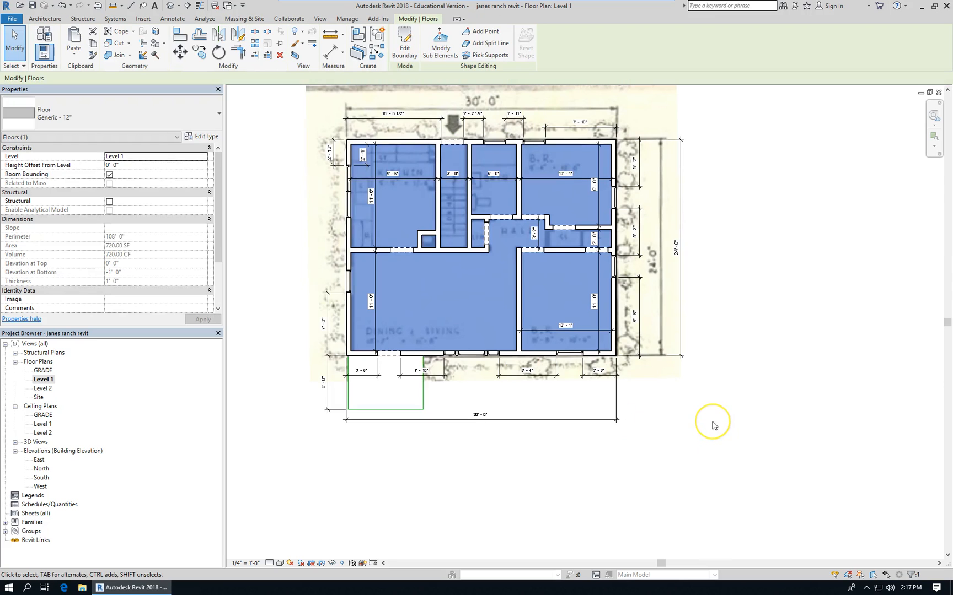
# Examine the new house floor in the South and East elevations and the 3D view, and deselect it.
pyautogui.hotkey('ctrl', 'Tab')
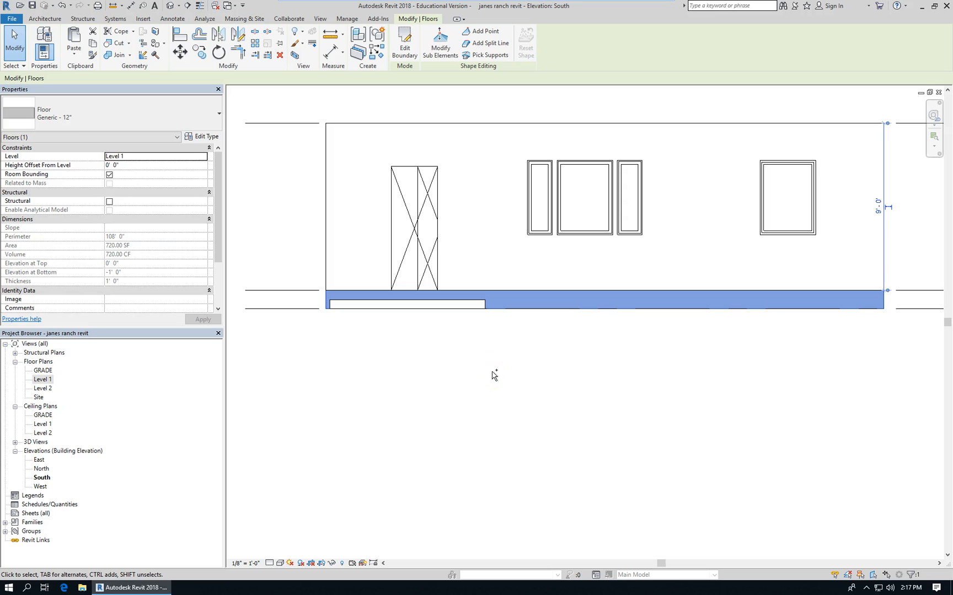
pyautogui.hotkey('ctrl', 'Tab')
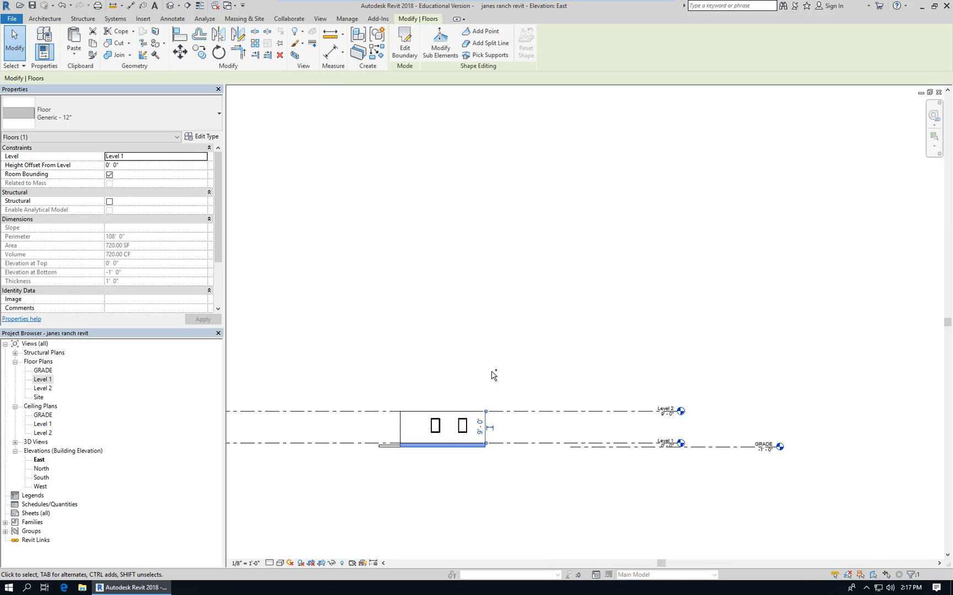
pyautogui.hotkey('ctrl', 'Tab')
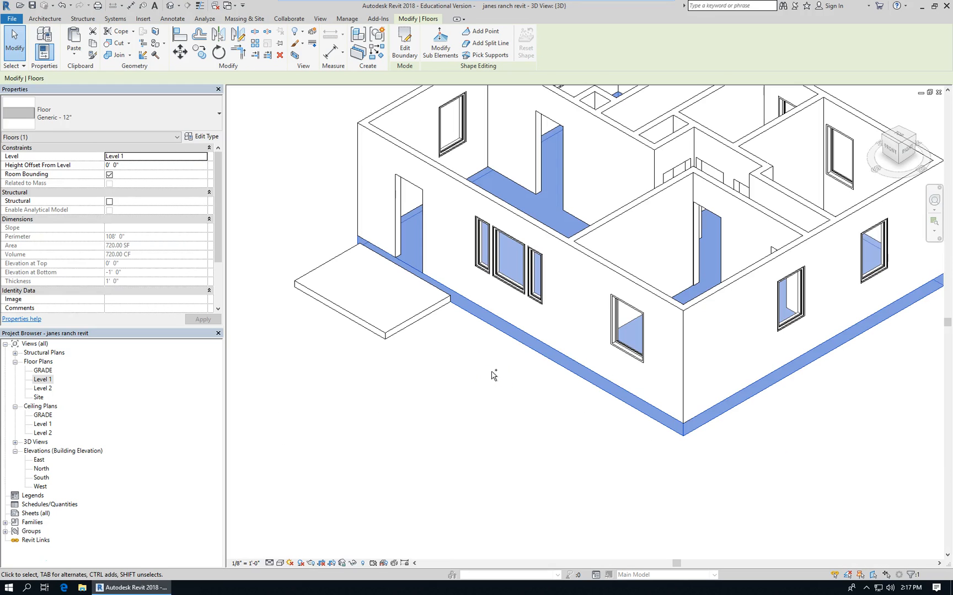
pyautogui.click(438, 380)
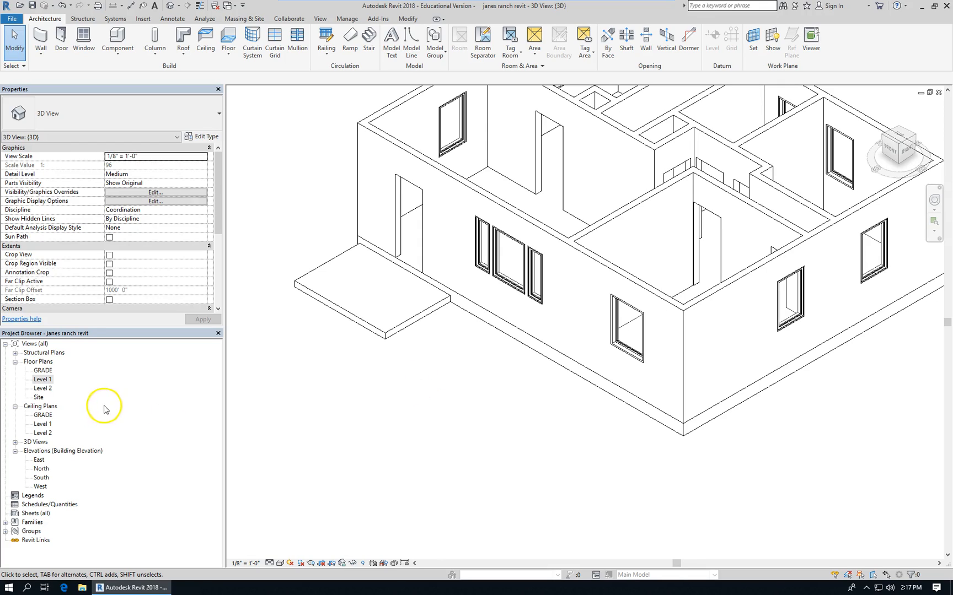
# Open the Site floor plan and start a new toposurface with space around the house in view.
pyautogui.doubleClick(38, 398)
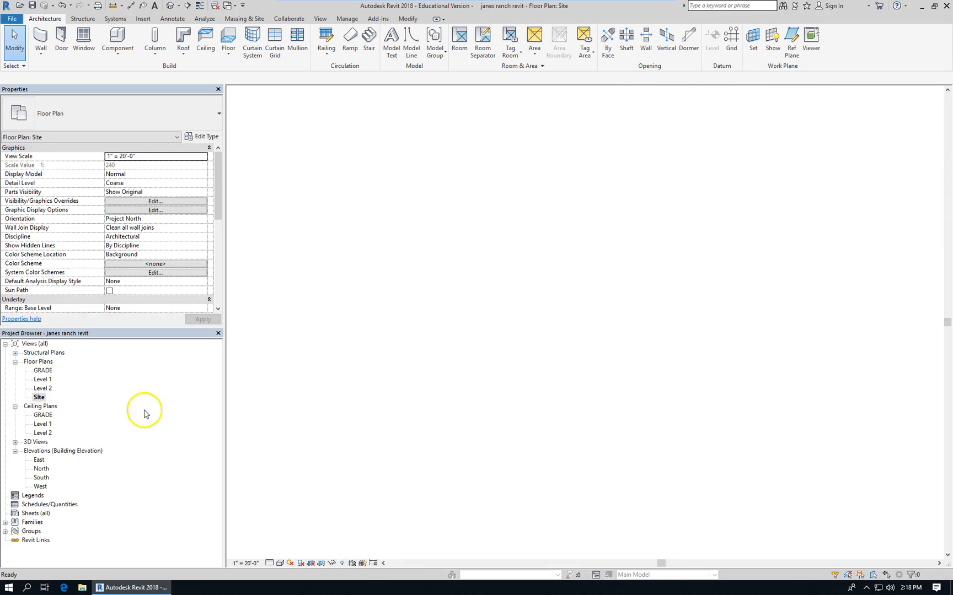
pyautogui.scroll(2, 544, 419)
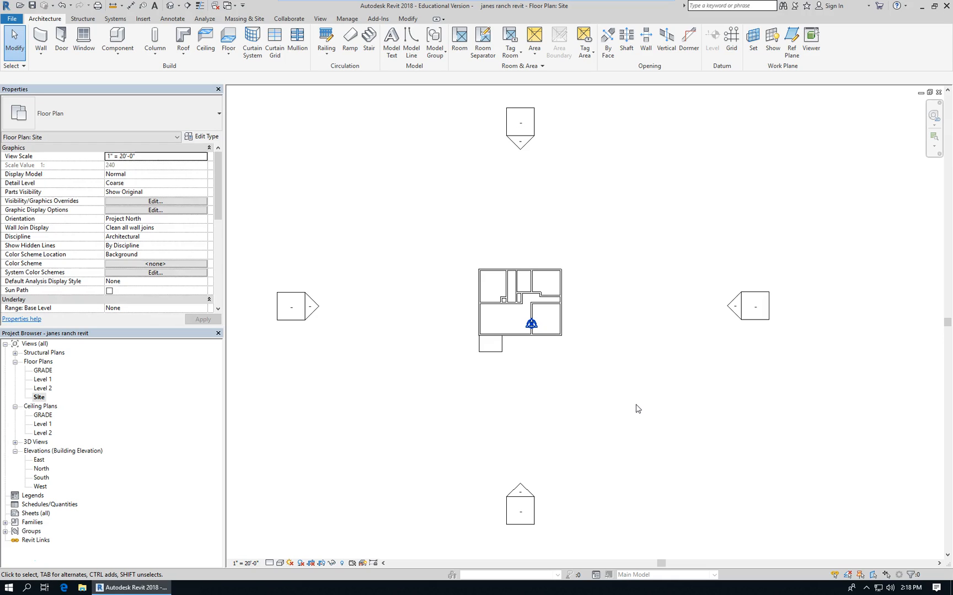
pyautogui.scroll(-3, 576, 365)
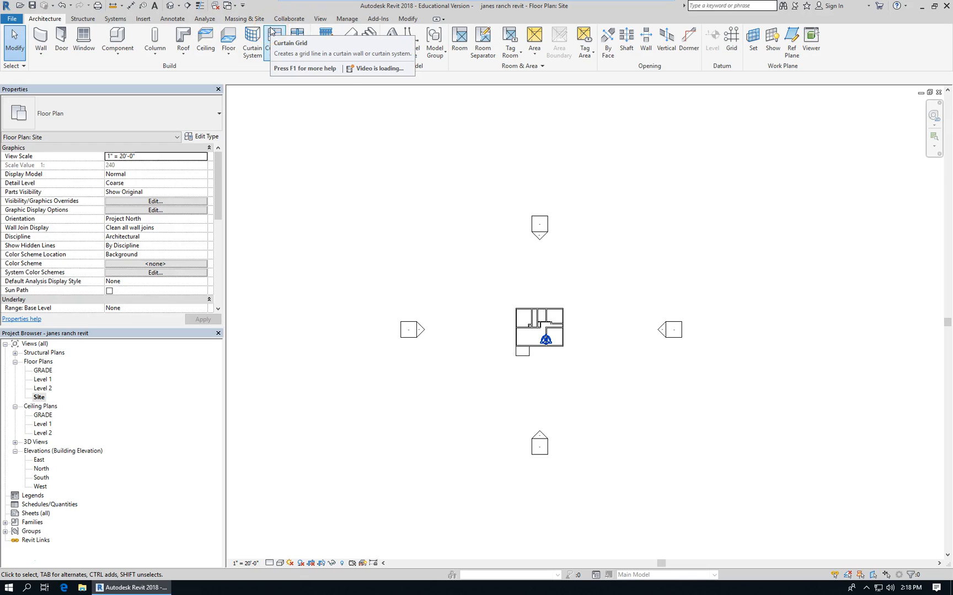
pyautogui.click(208, 34)
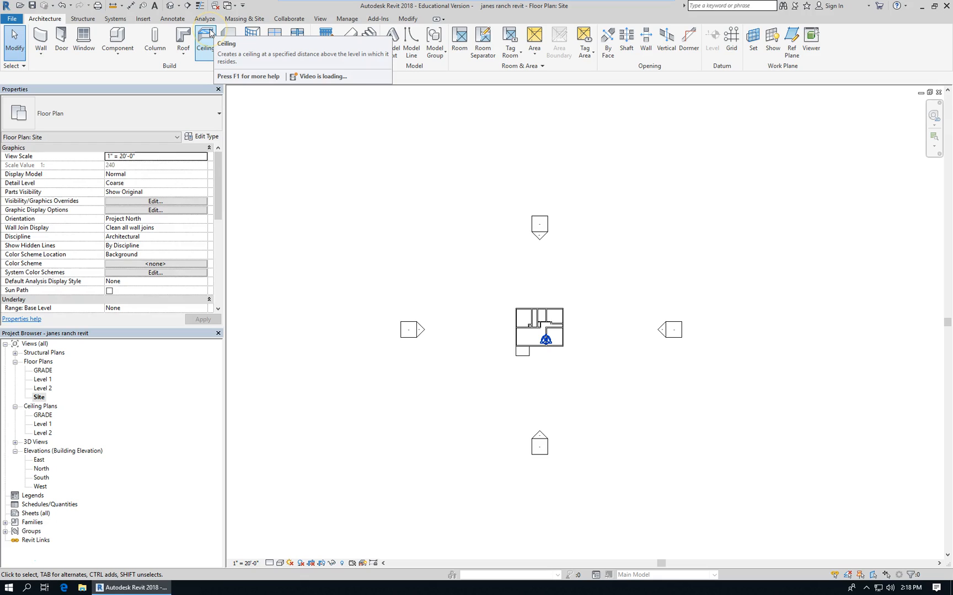
pyautogui.click(109, 20)
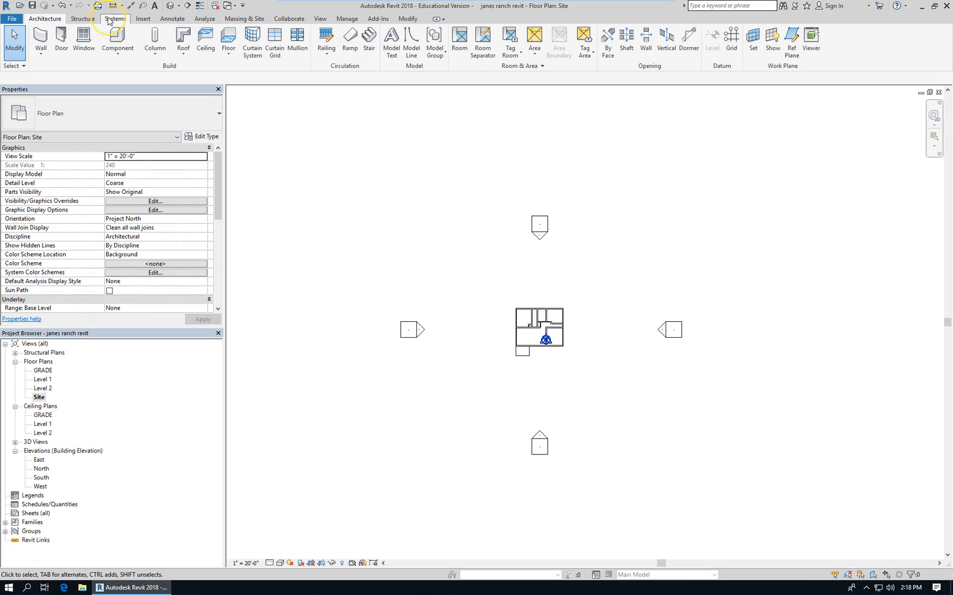
pyautogui.click(247, 19)
pyautogui.click(237, 42)
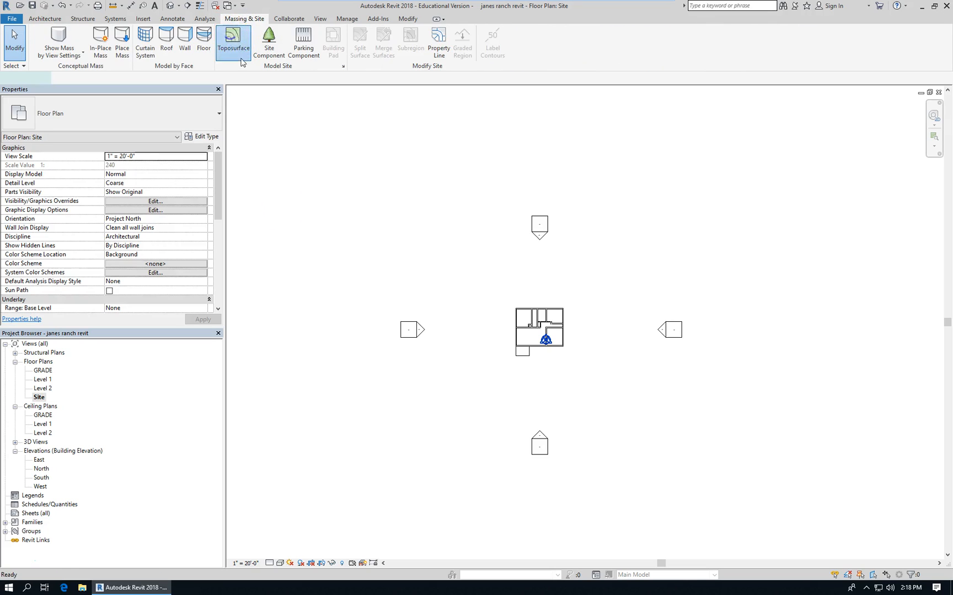
pyautogui.scroll(-2, 415, 364)
# Place four corner points at absolute elevation 0' 0" well outside the elevation markers around the house and finish the toposurface.
pyautogui.click(227, 152)
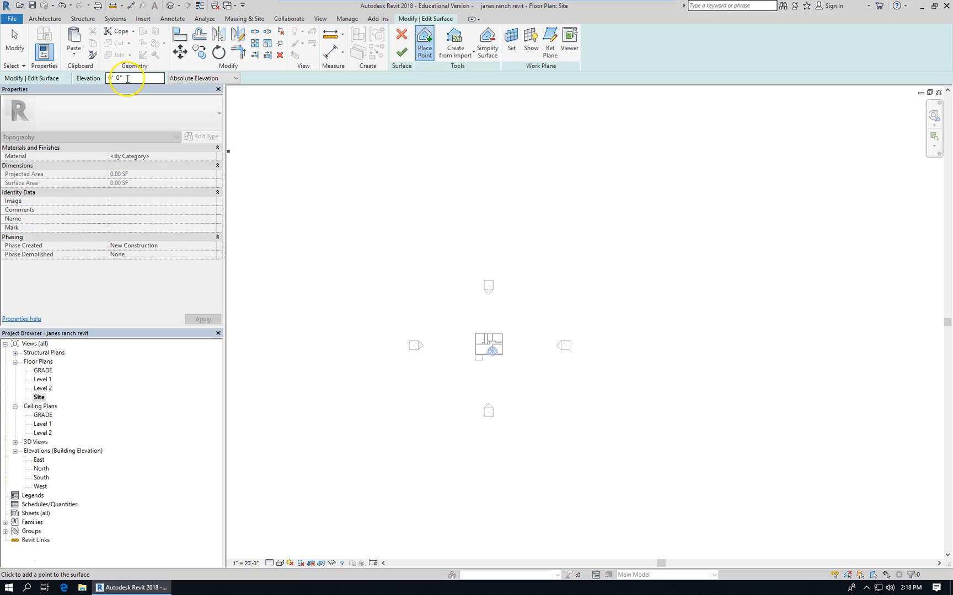
pyautogui.click(326, 187)
pyautogui.click(749, 210)
pyautogui.click(699, 494)
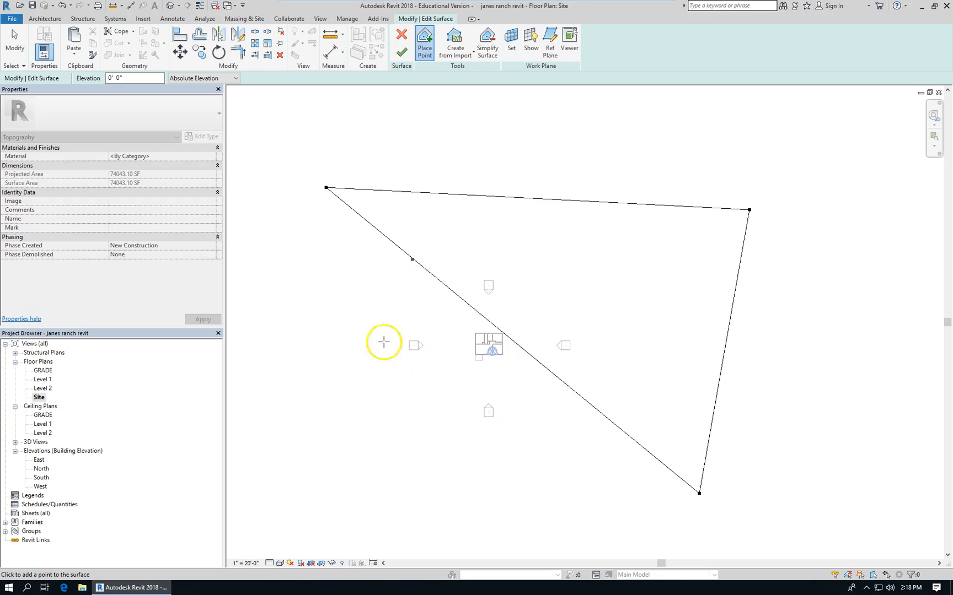
pyautogui.click(355, 494)
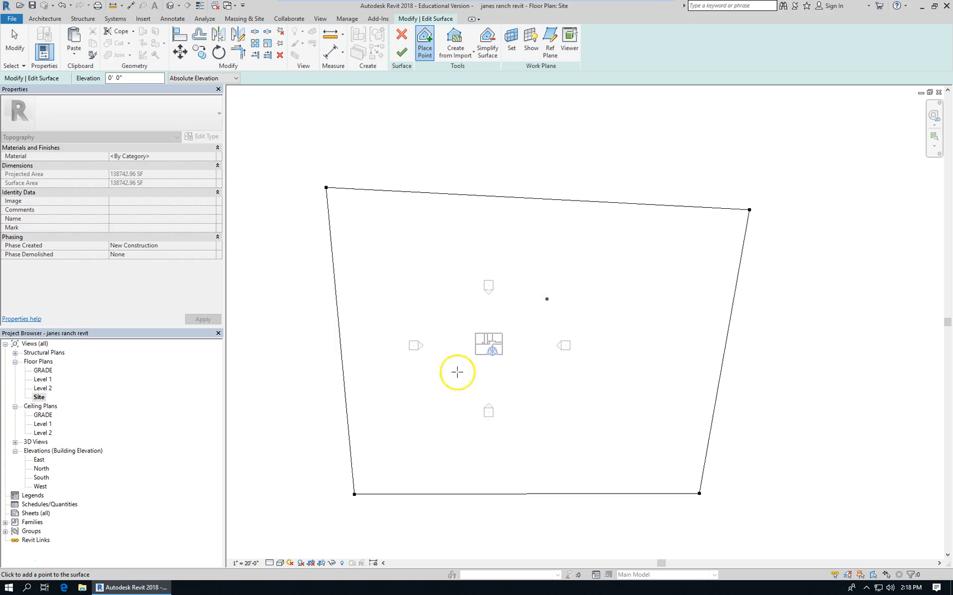
pyautogui.click(15, 47)
pyautogui.click(403, 54)
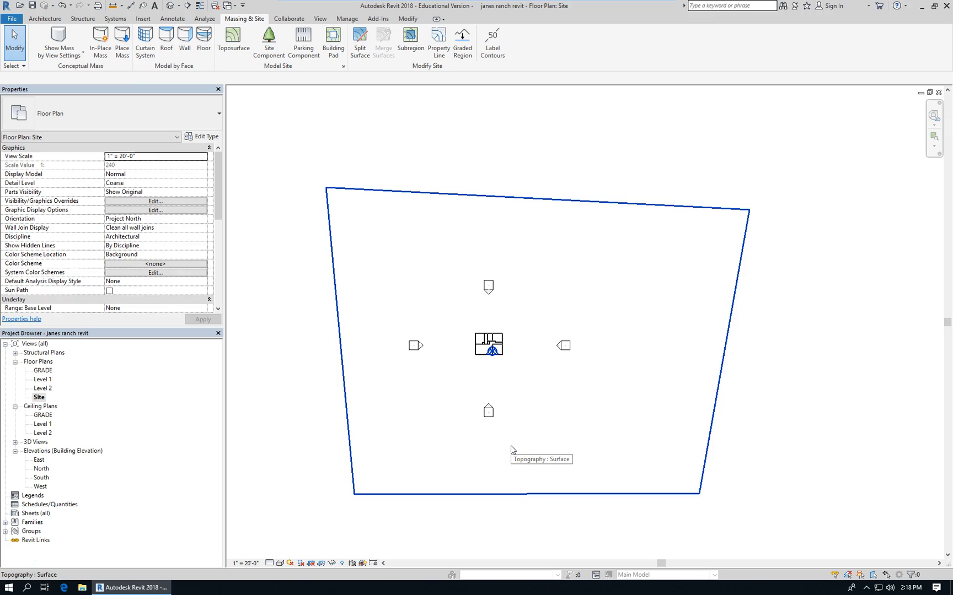
# Open the East elevation and examine the toposurface's height relative to the Level 1 and GRADE lines.
pyautogui.click(35, 460)
pyautogui.doubleClick(35, 459)
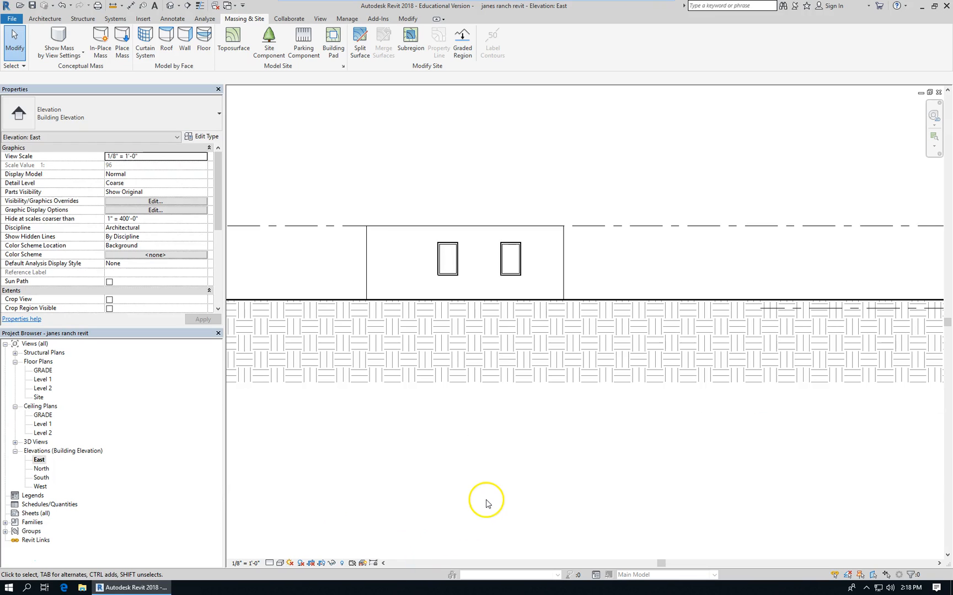
pyautogui.scroll(-1, 487, 502)
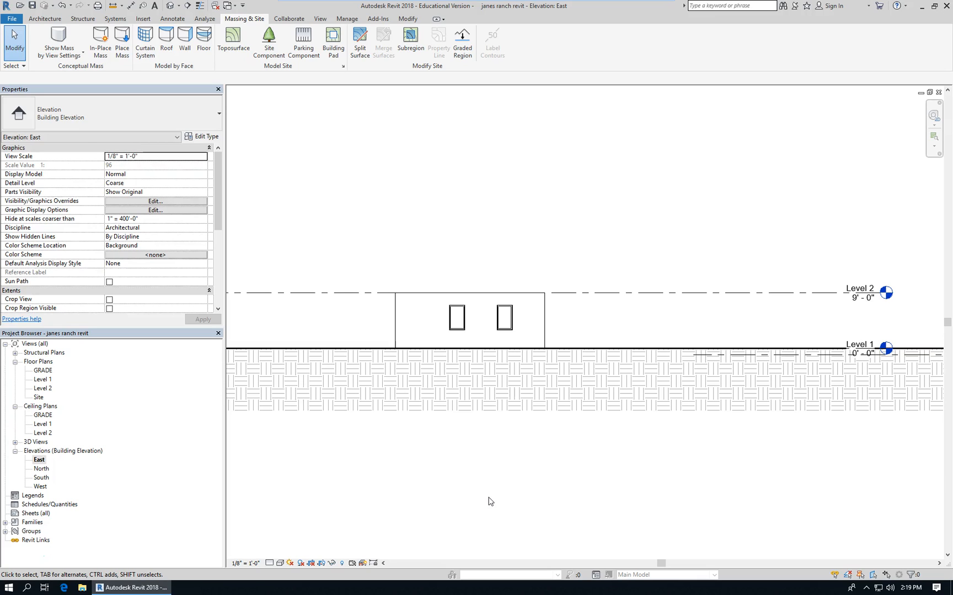
pyautogui.scroll(-2, 476, 485)
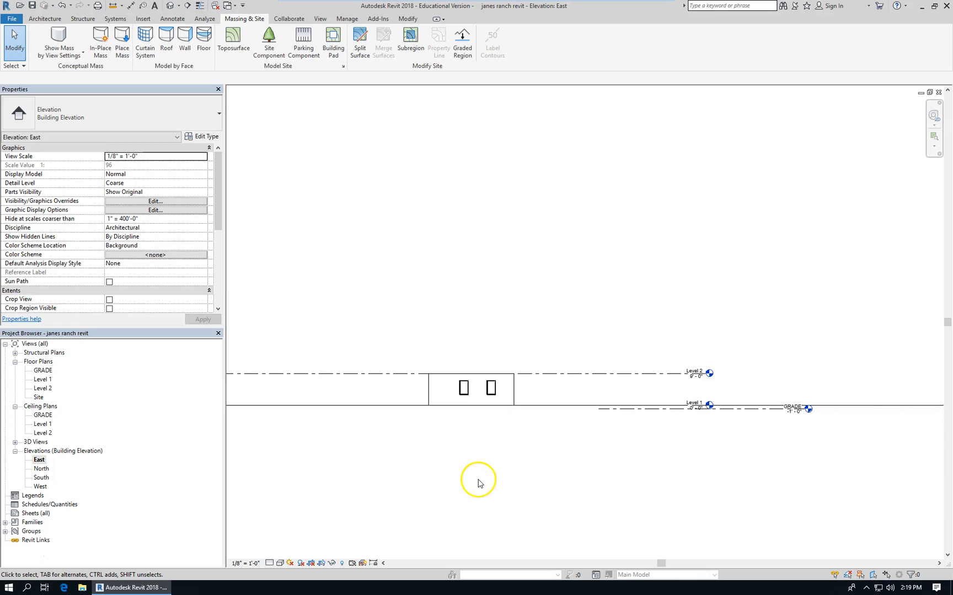
pyautogui.scroll(2, 706, 480)
pyautogui.scroll(-1, 545, 455)
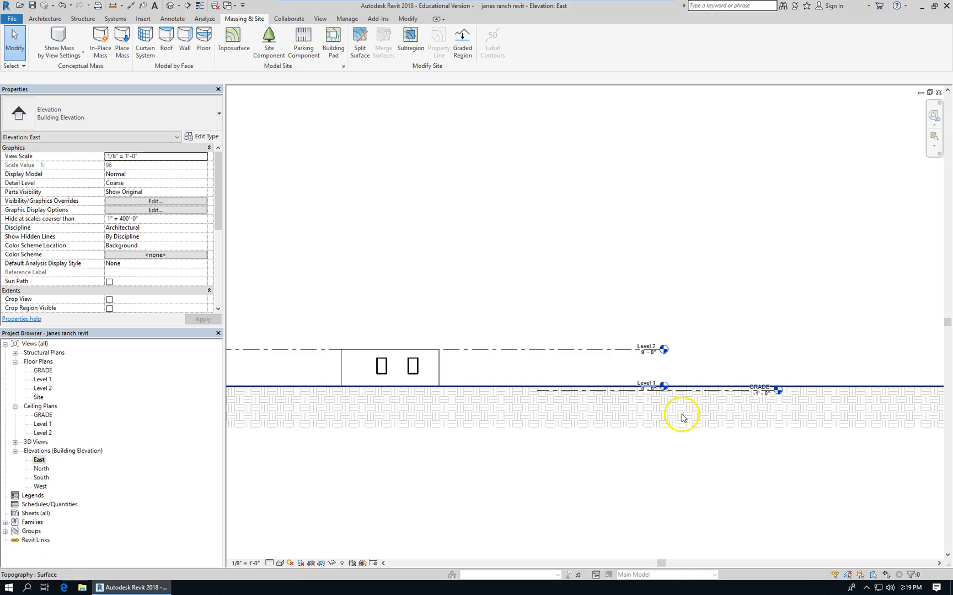
pyautogui.scroll(2, 772, 395)
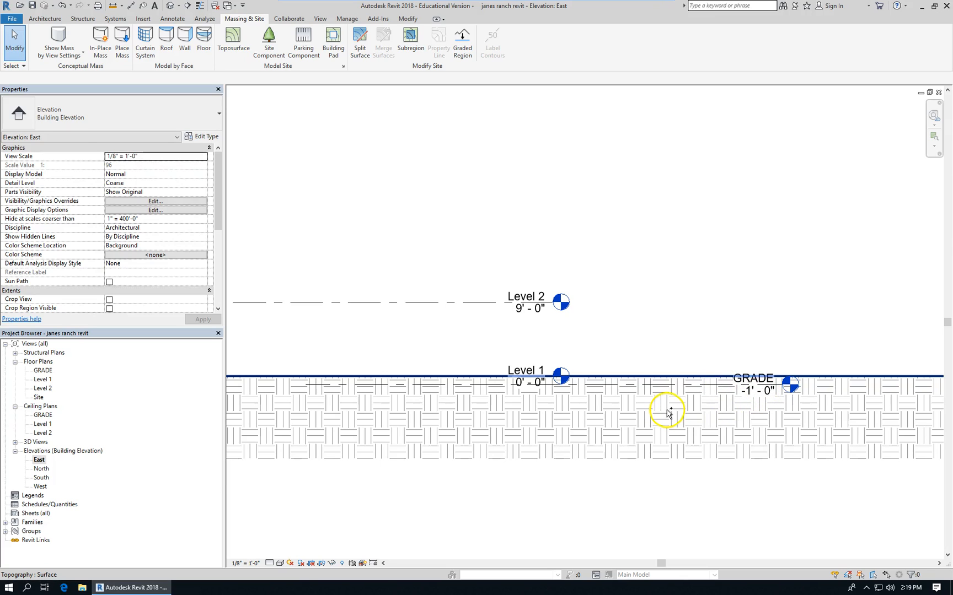
# Edit the toposurface in the Site plan, set the elevation of all four boundary points to -1' 0", and finish the surface.
pyautogui.hotkey('ctrl', 'Tab')
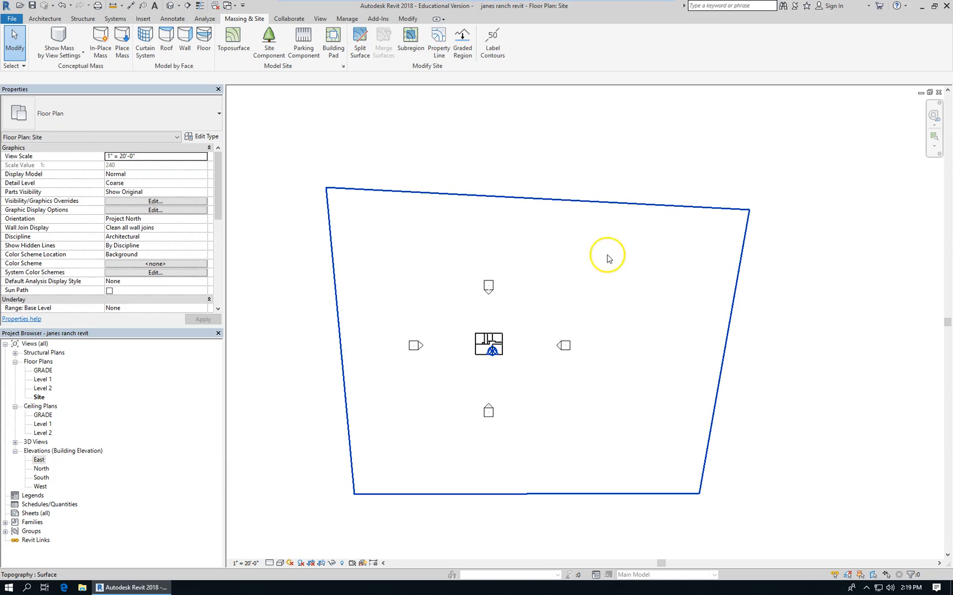
pyautogui.click(553, 199)
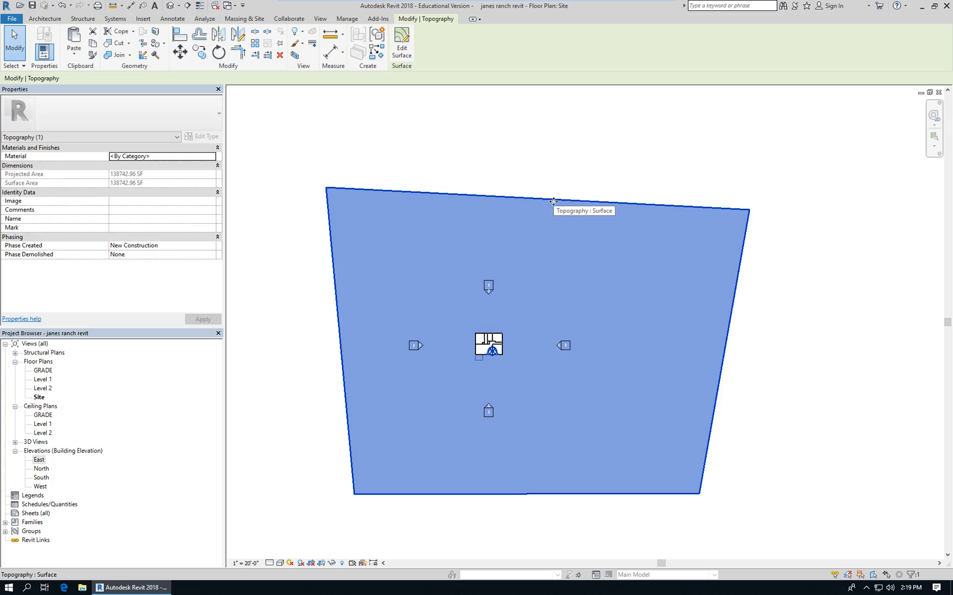
pyautogui.click(401, 49)
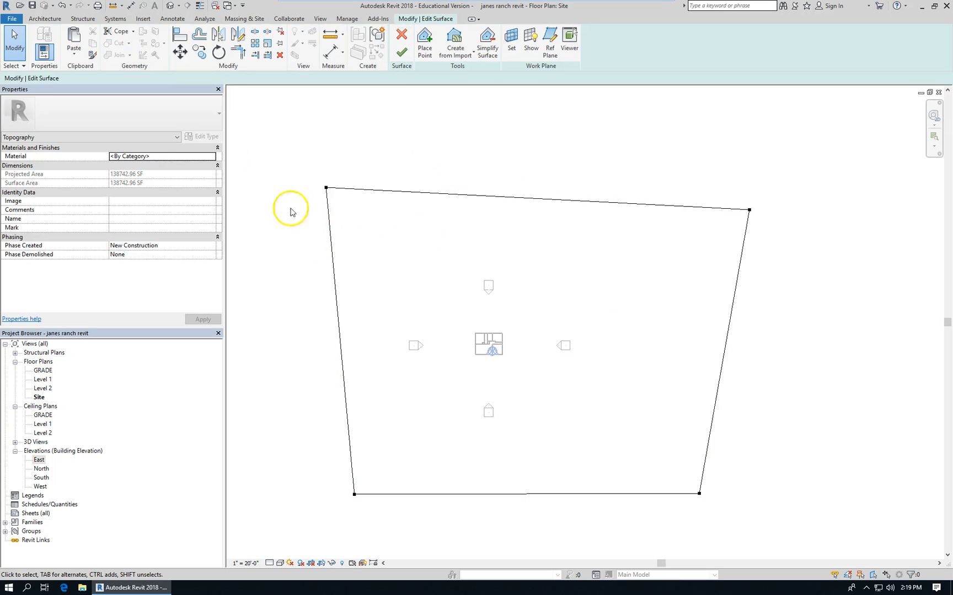
pyautogui.moveTo(280, 131); pyautogui.dragTo(844, 515)
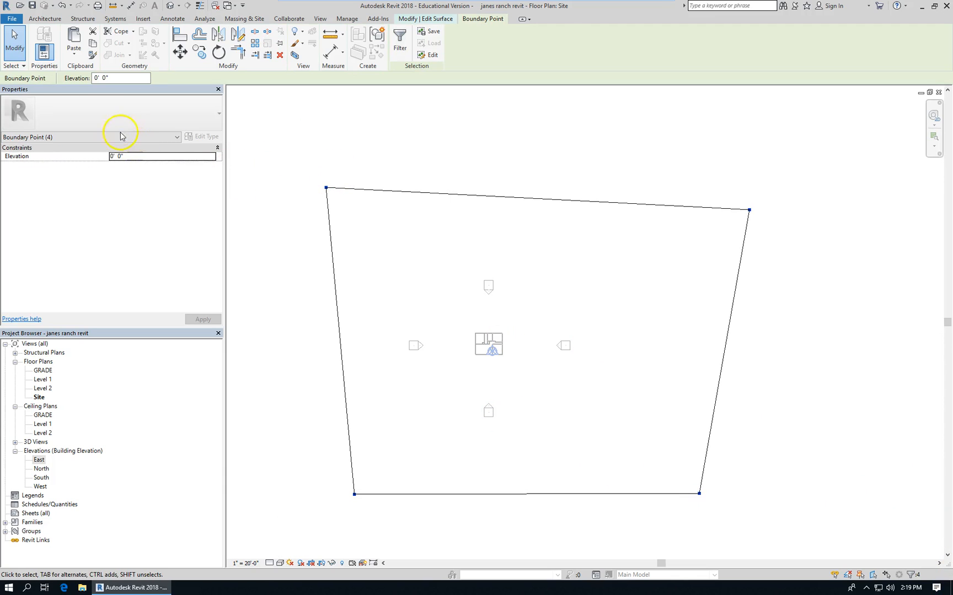
pyautogui.click(138, 159)
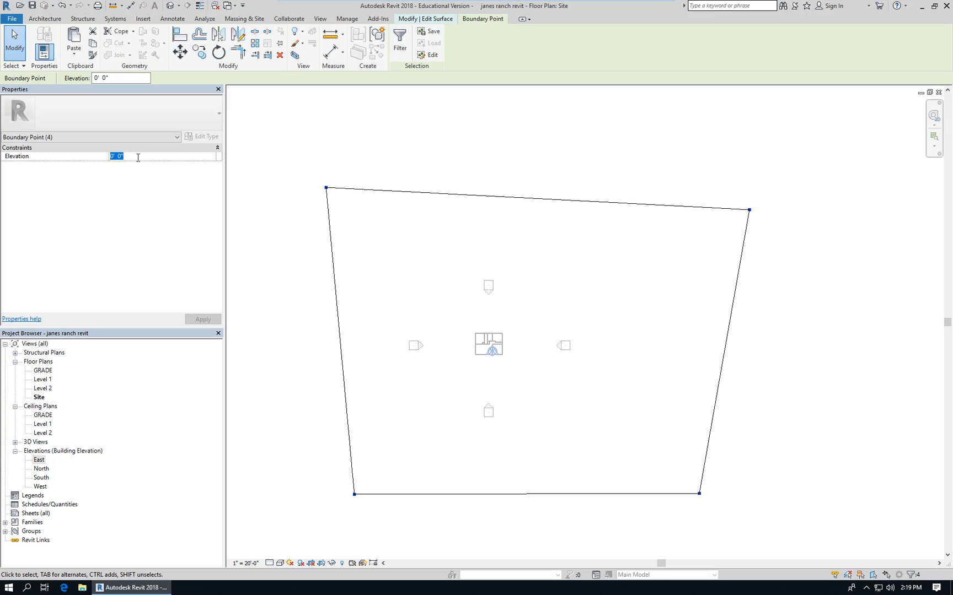
pyautogui.write('-1')
pyautogui.press('Tab')
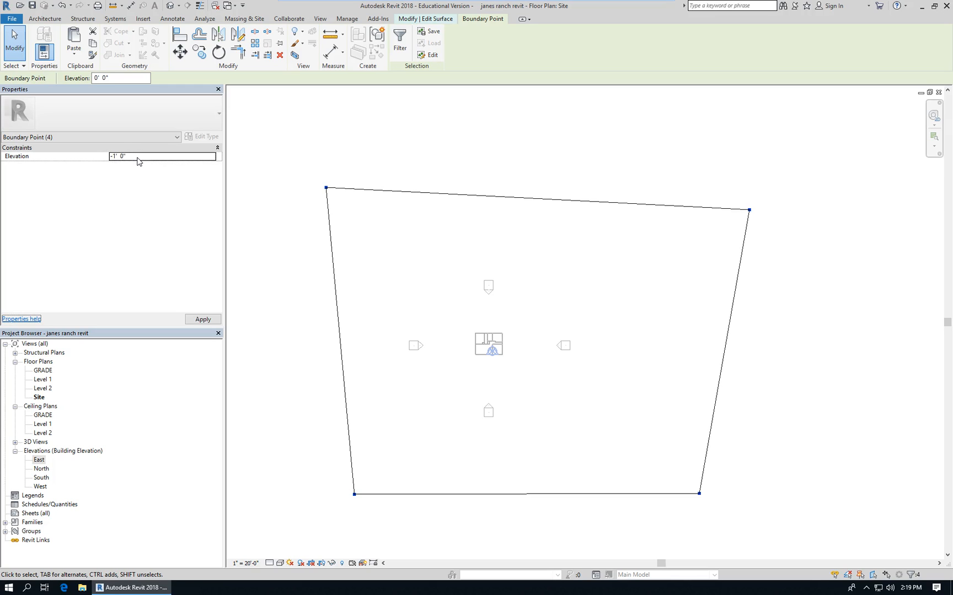
pyautogui.click(203, 321)
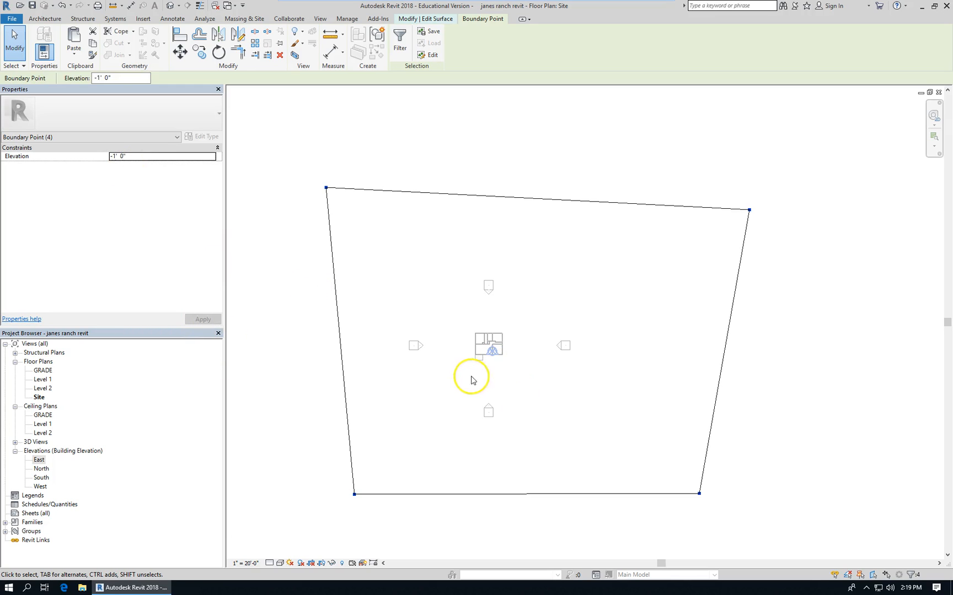
pyautogui.click(768, 400)
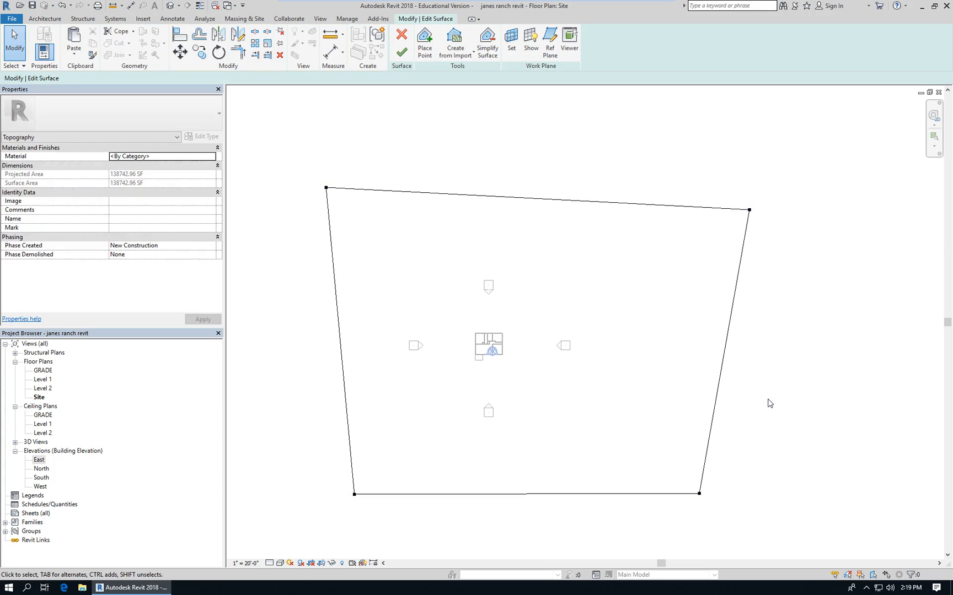
pyautogui.click(402, 52)
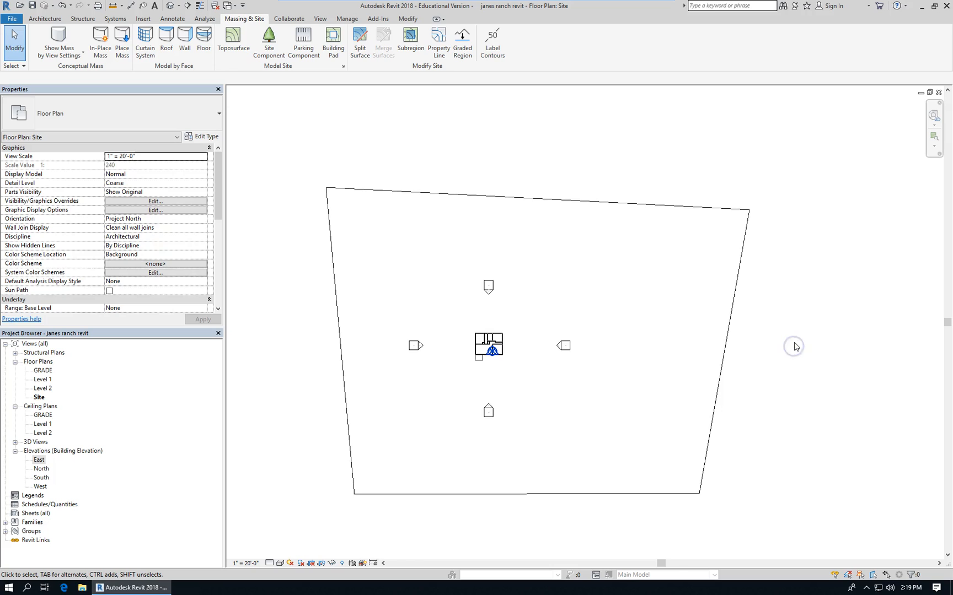
# Return to the East elevation and examine how the toposurface lines up with GRADE, Level 1 and the porch slab.
pyautogui.press('3')
pyautogui.press('d')
pyautogui.hotkey('ctrl', 'Tab')
pyautogui.hotkey('ctrl', 'Tab')
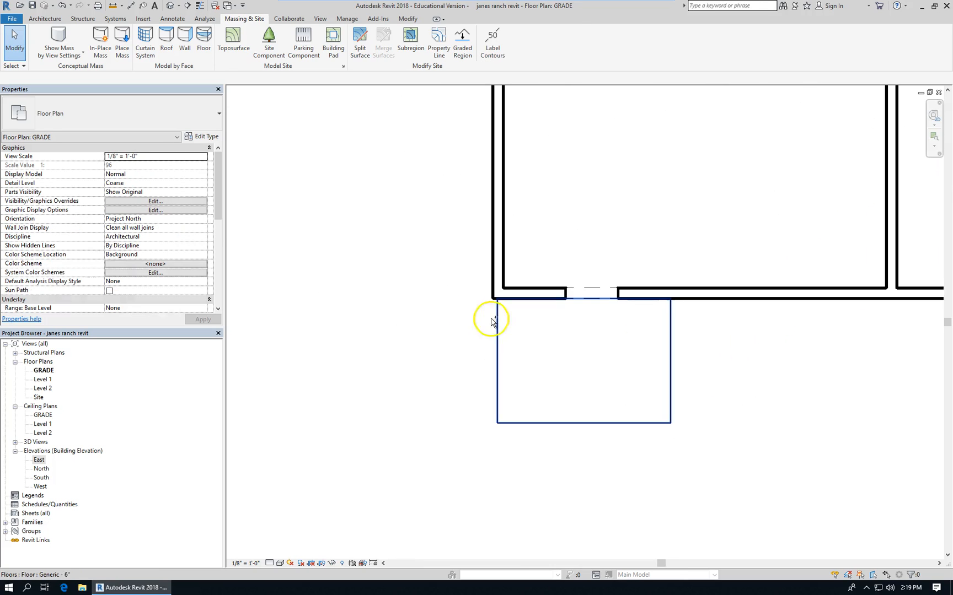
pyautogui.hotkey('ctrl', 'Tab')
pyautogui.hotkey('ctrl', 'Tab')
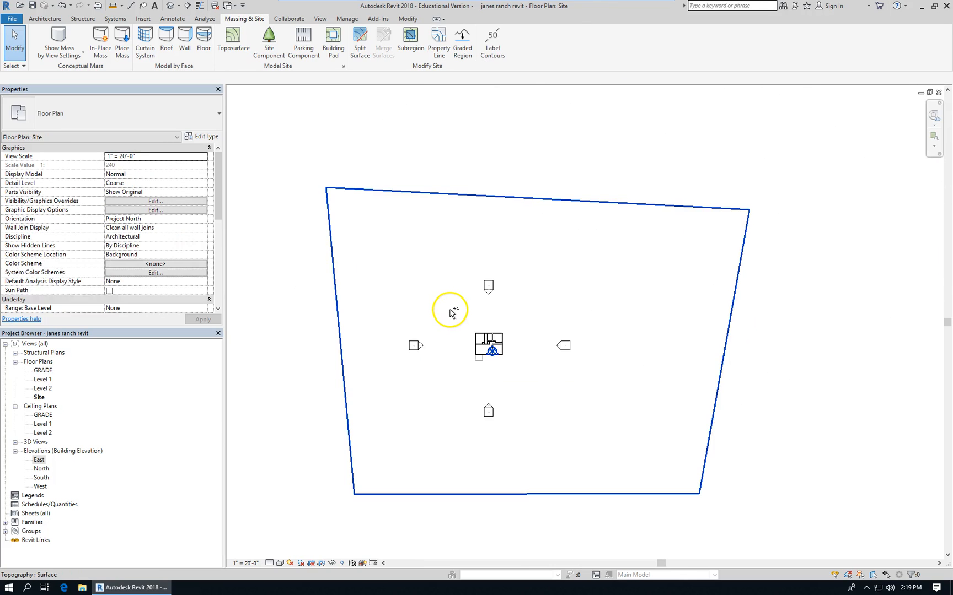
pyautogui.hotkey('ctrl', 'Tab')
pyautogui.scroll(-3, 510, 347)
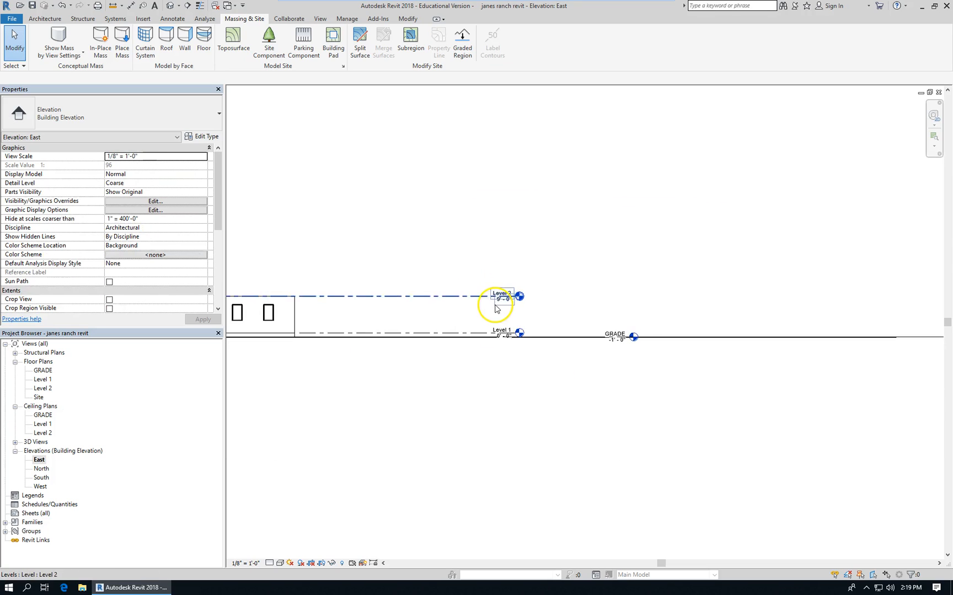
pyautogui.scroll(5, 355, 336)
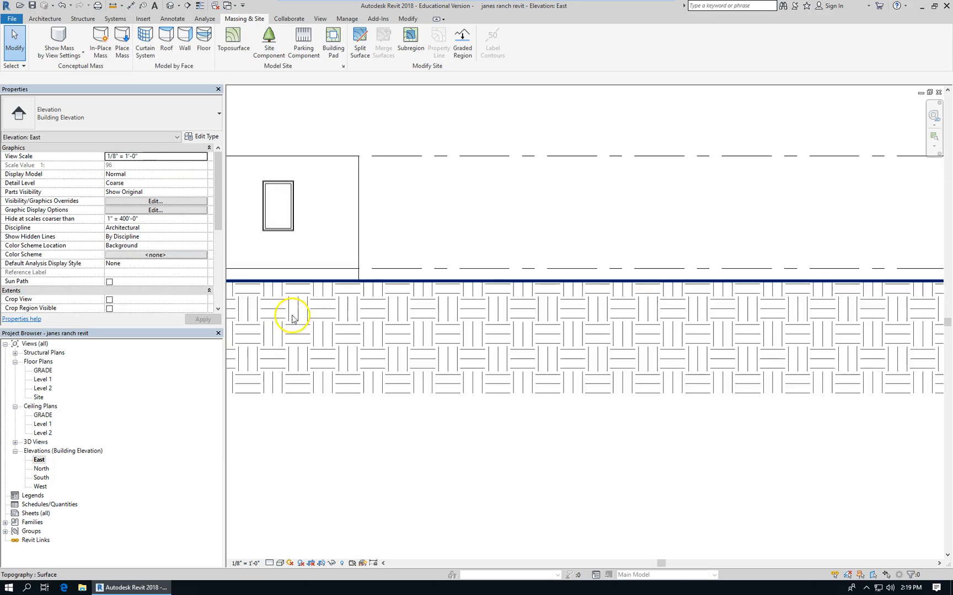
pyautogui.scroll(-2, 785, 372)
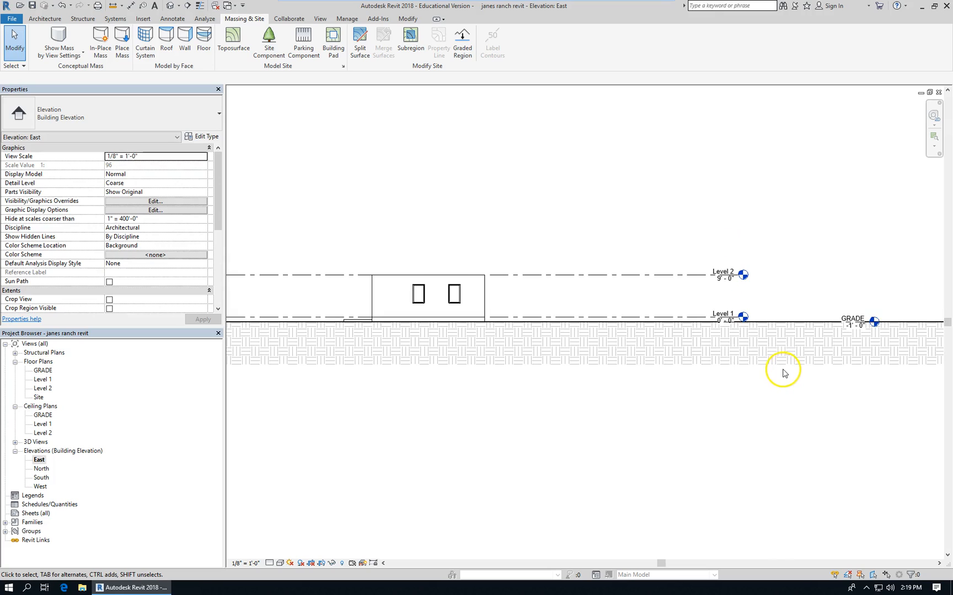
pyautogui.scroll(2, 748, 312)
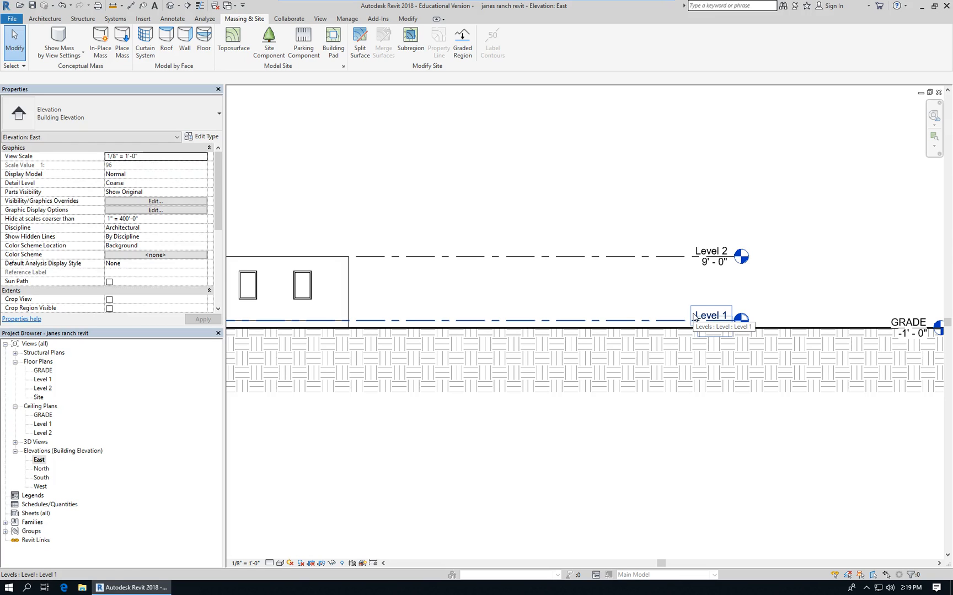
pyautogui.scroll(-2, 700, 315)
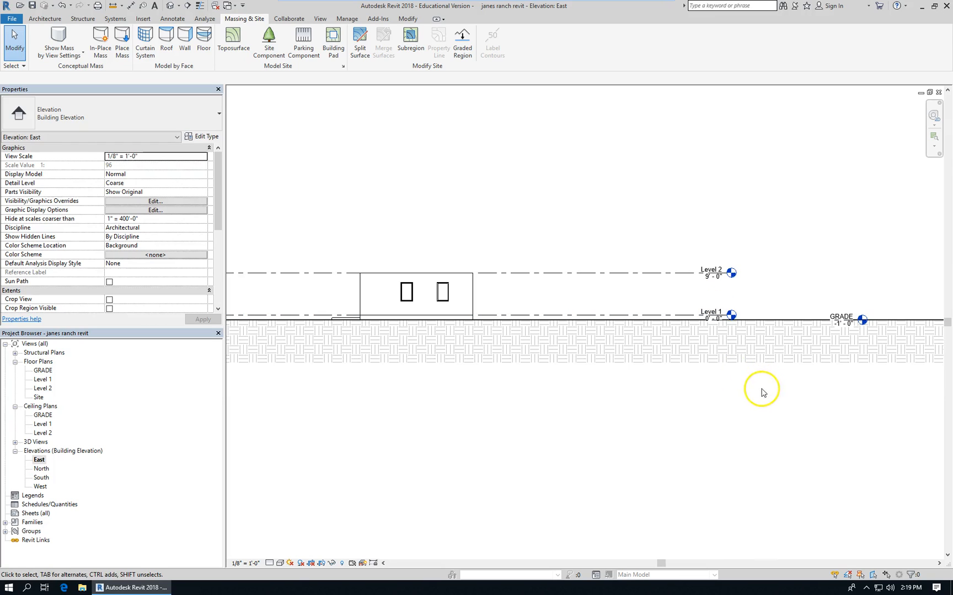
pyautogui.scroll(-3, 737, 382)
pyautogui.scroll(2, 519, 378)
pyautogui.scroll(1, 520, 378)
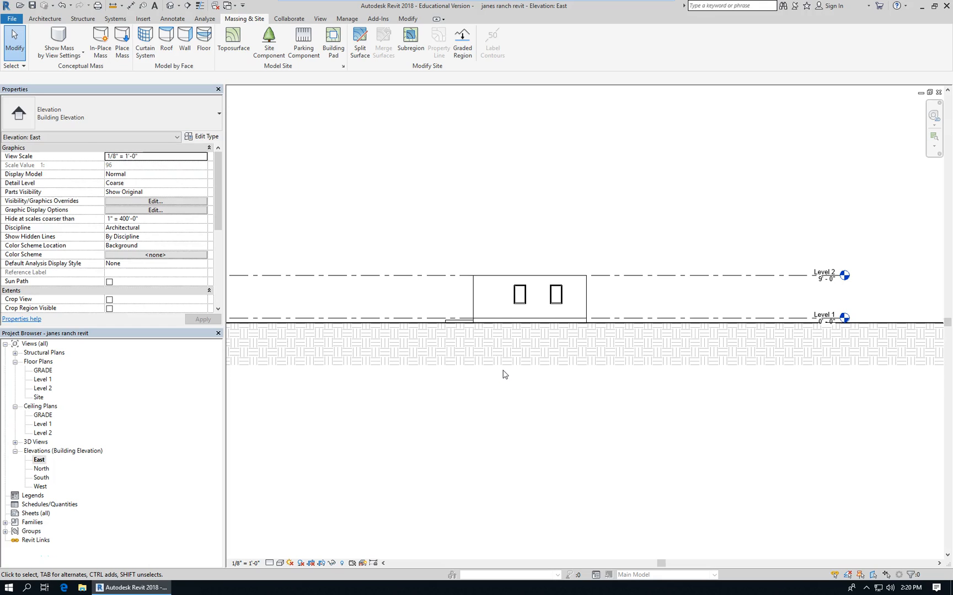
# Switch to File Explorer and browse from the Desktop's Instructor Handouts shortcut through the instructor's folder to the "janes ranch residential 2019" folder.
pyautogui.click(84, 588)
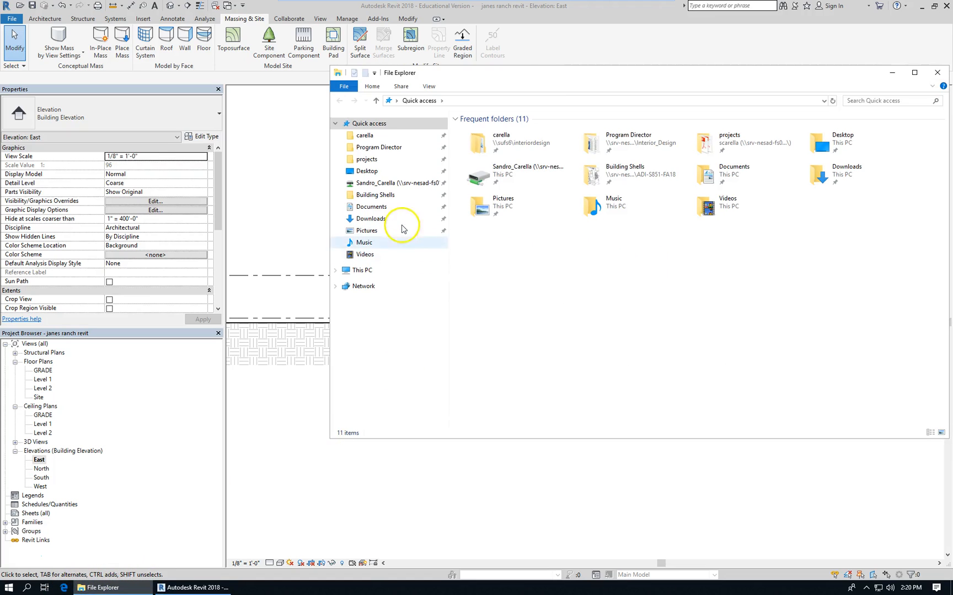
pyautogui.click(428, 184)
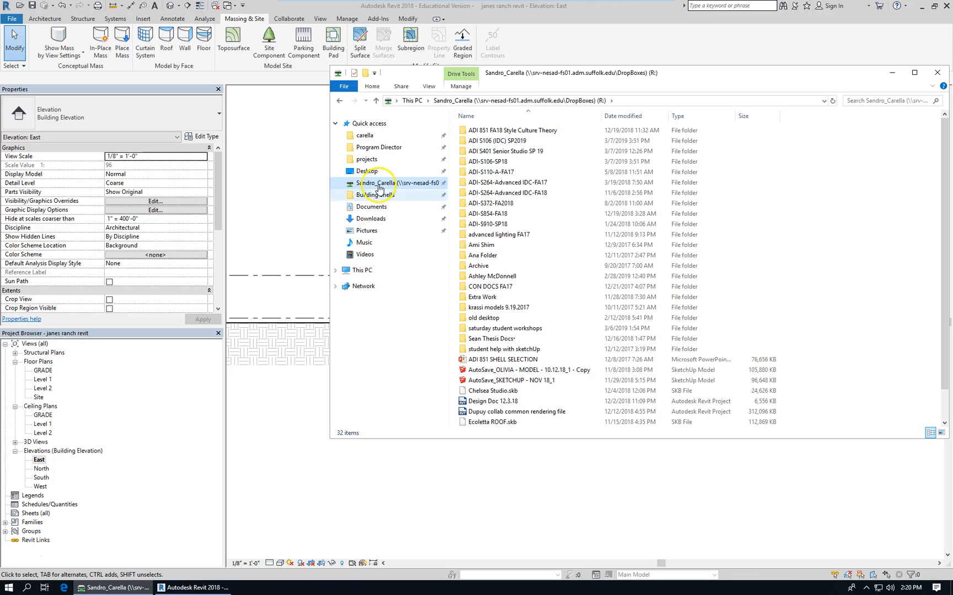
pyautogui.click(393, 173)
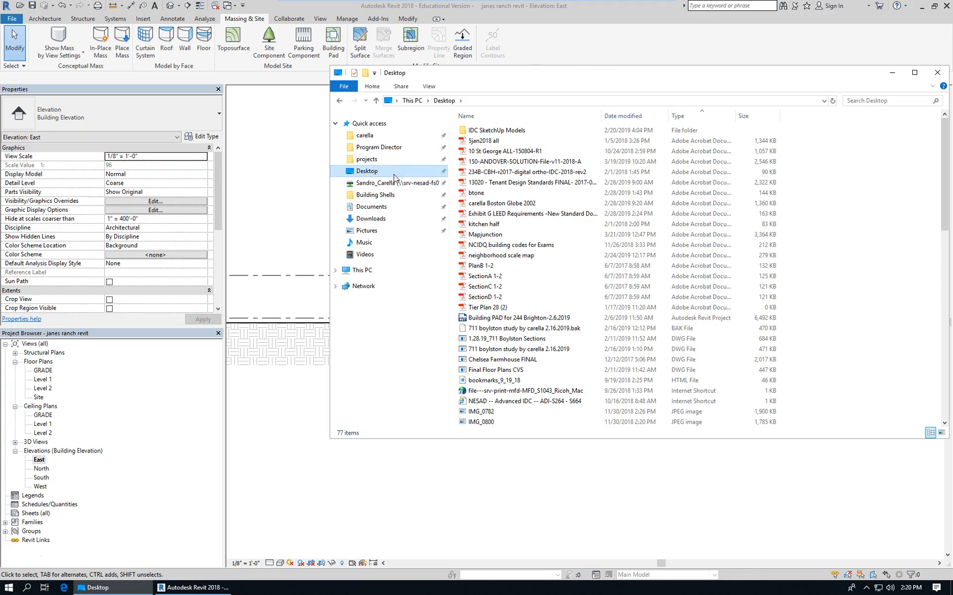
pyautogui.moveTo(943, 180); pyautogui.dragTo(945, 357)
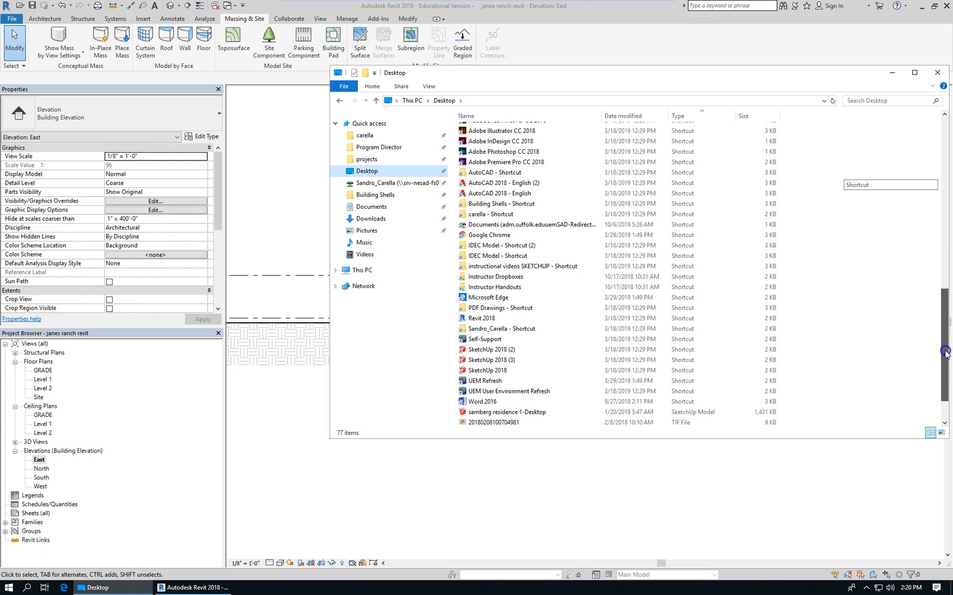
pyautogui.doubleClick(524, 287)
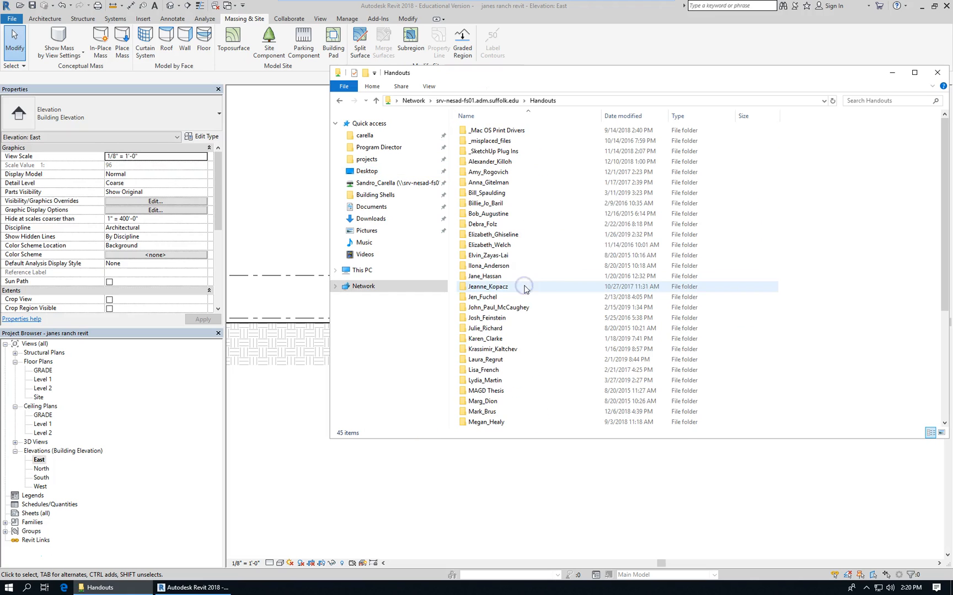
pyautogui.press('s')
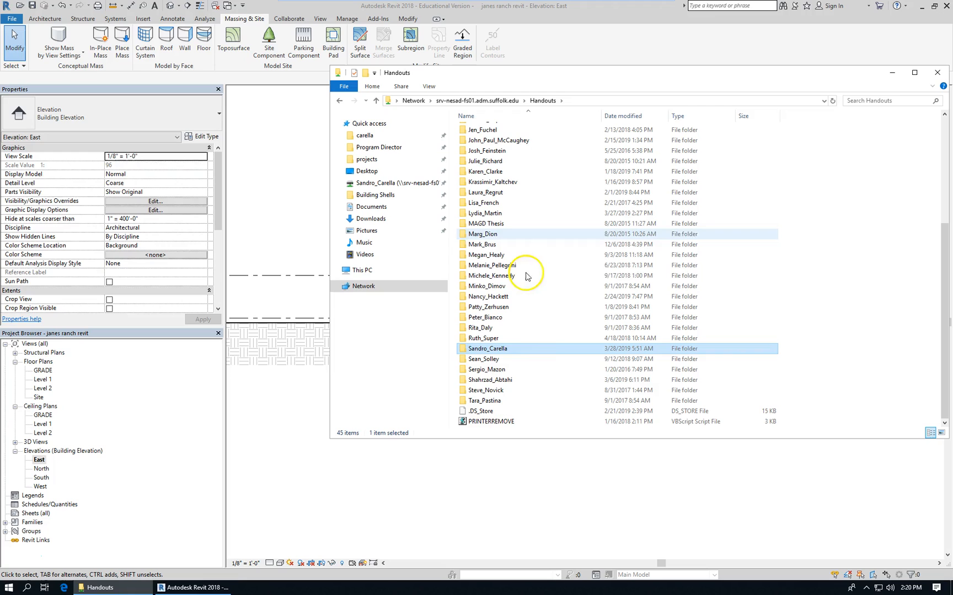
pyautogui.doubleClick(516, 351)
pyautogui.scroll(-2, 576, 302)
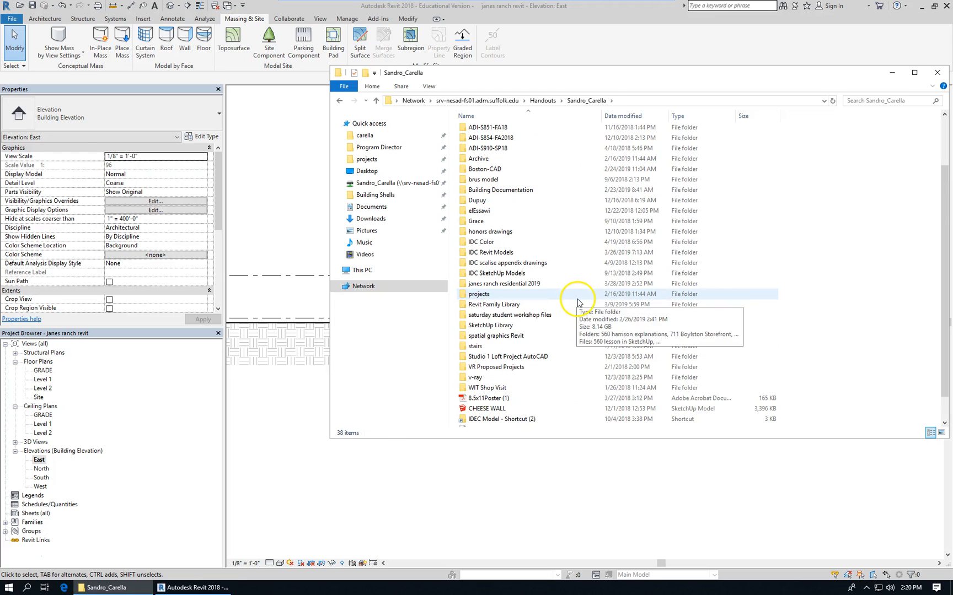
pyautogui.doubleClick(537, 284)
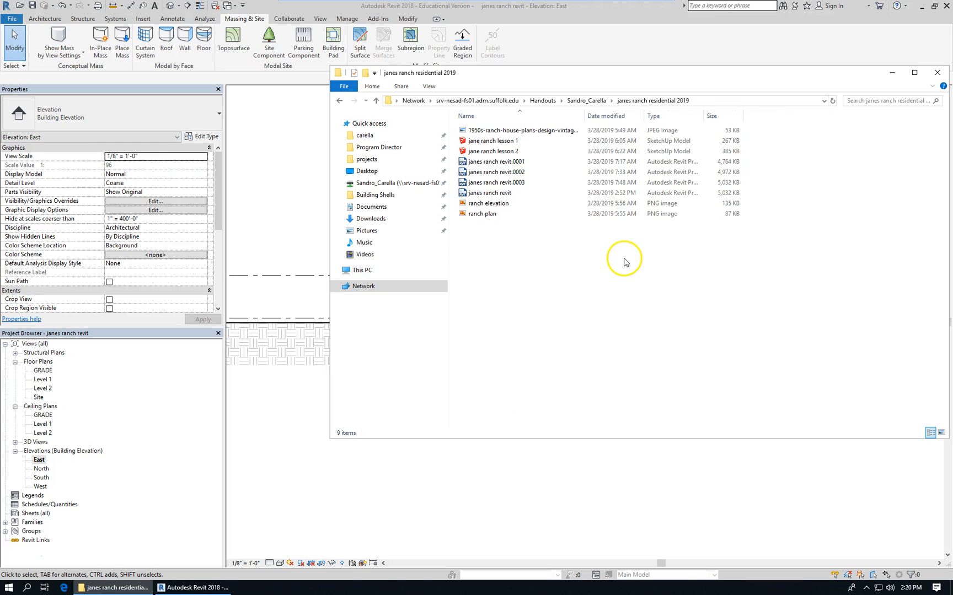
# Open the "ranch elevation" image and examine the house's roof shape, front steps and height above the ground.
pyautogui.click(548, 131)
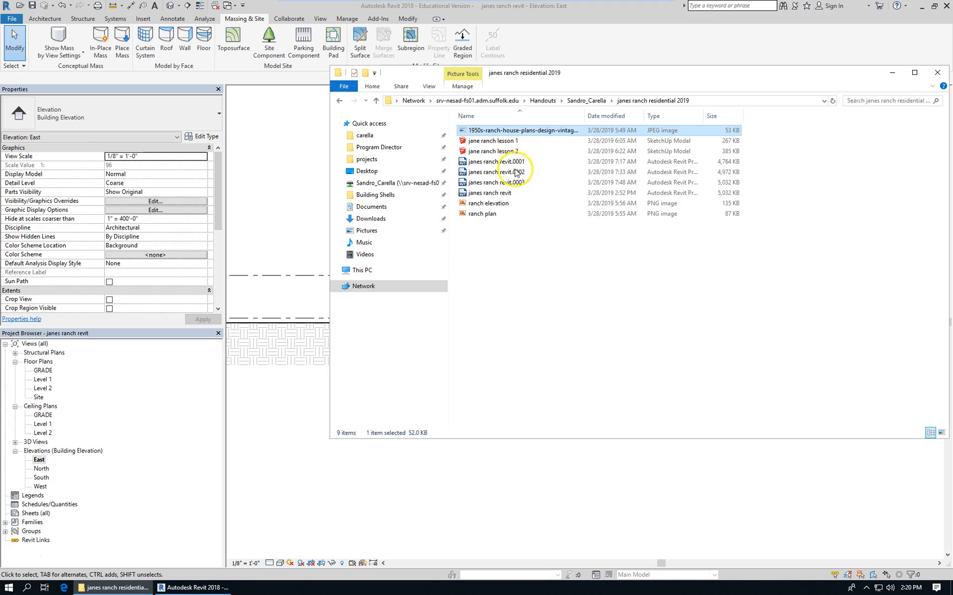
pyautogui.click(488, 204)
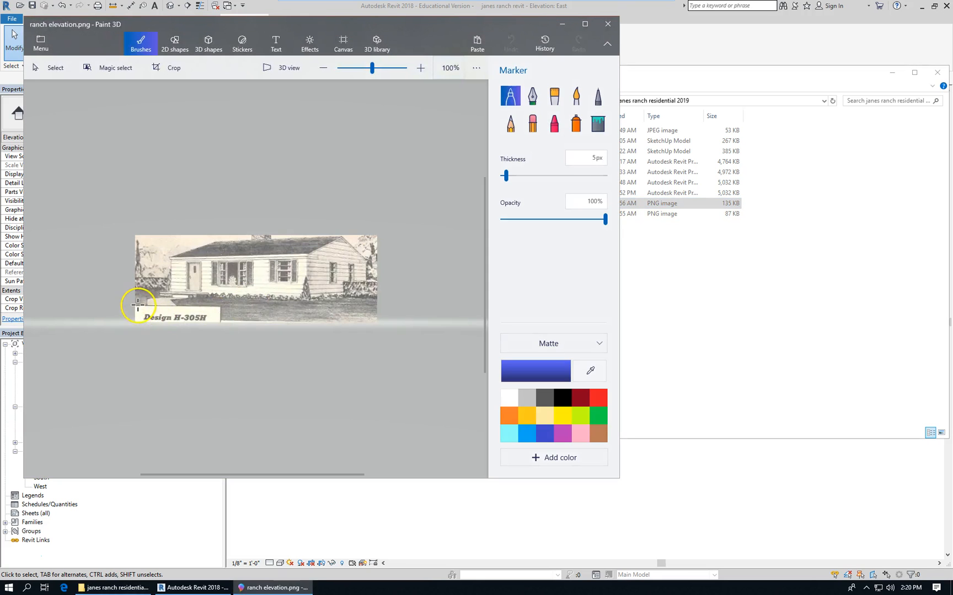
pyautogui.scroll(1, 347, 292)
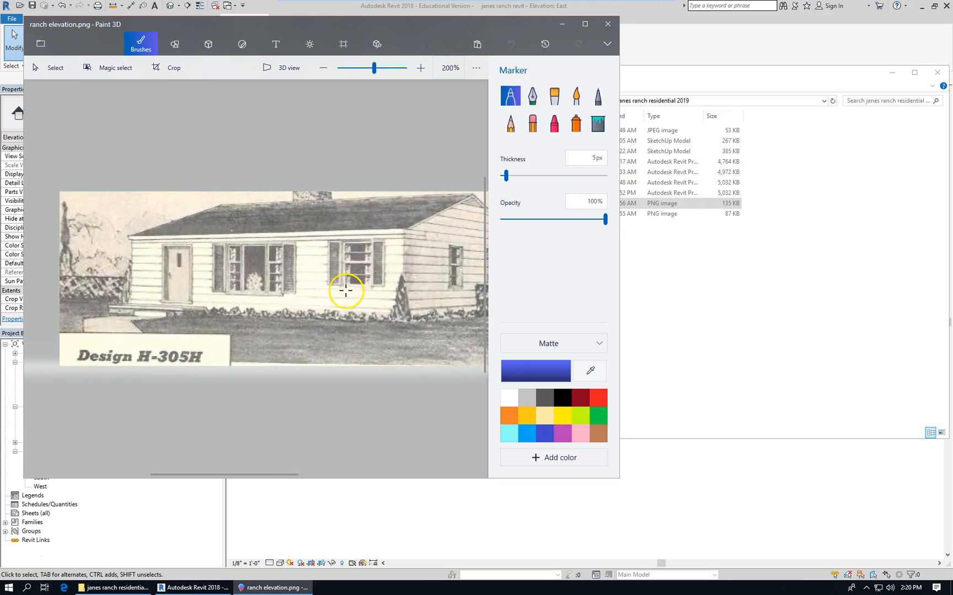
pyautogui.scroll(-2, 244, 282)
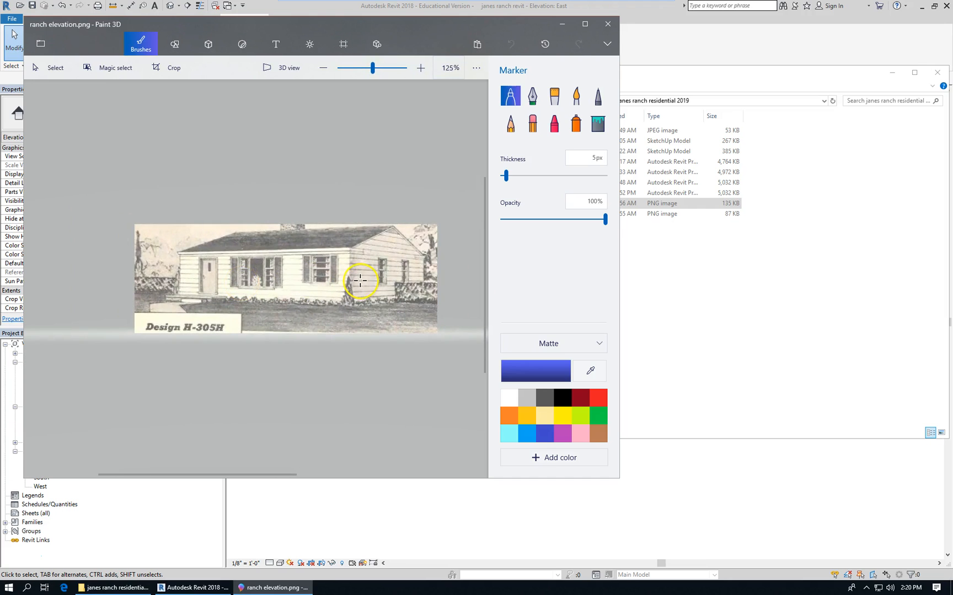
pyautogui.scroll(1, 358, 278)
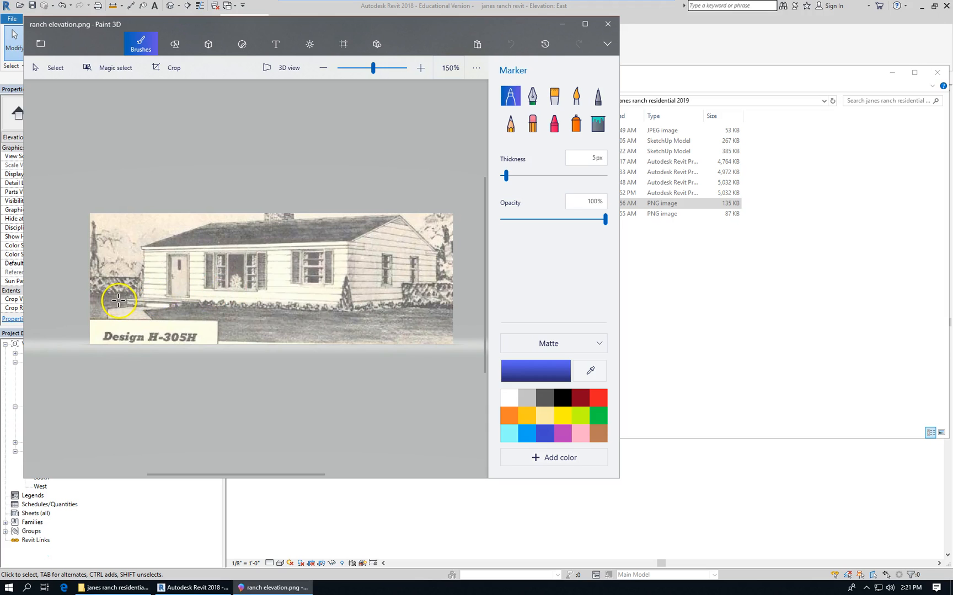
pyautogui.keyDown('ctrl'); pyautogui.scroll(3, 116, 296); pyautogui.keyUp('ctrl')
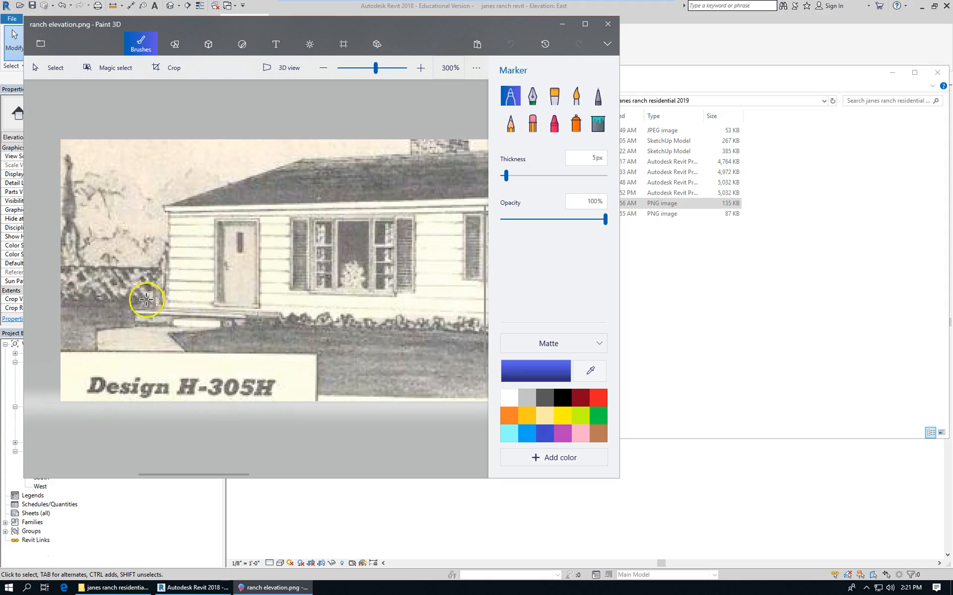
pyautogui.keyDown('ctrl'); pyautogui.scroll(-2, 144, 298); pyautogui.keyUp('ctrl')
pyautogui.keyDown('ctrl'); pyautogui.scroll(-2, 107, 277); pyautogui.keyUp('ctrl')
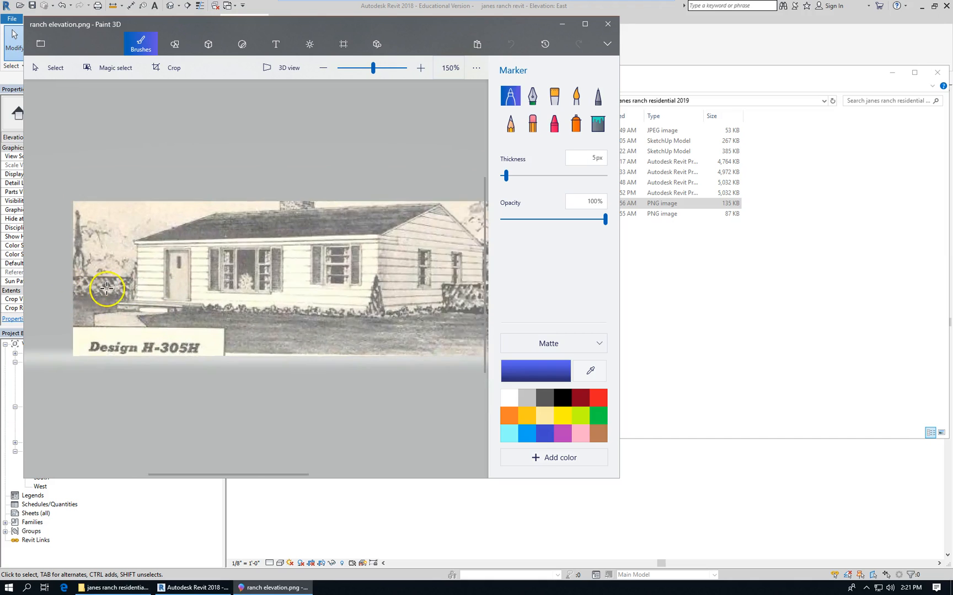
pyautogui.keyDown('ctrl'); pyautogui.scroll(2, 166, 272); pyautogui.keyUp('ctrl')
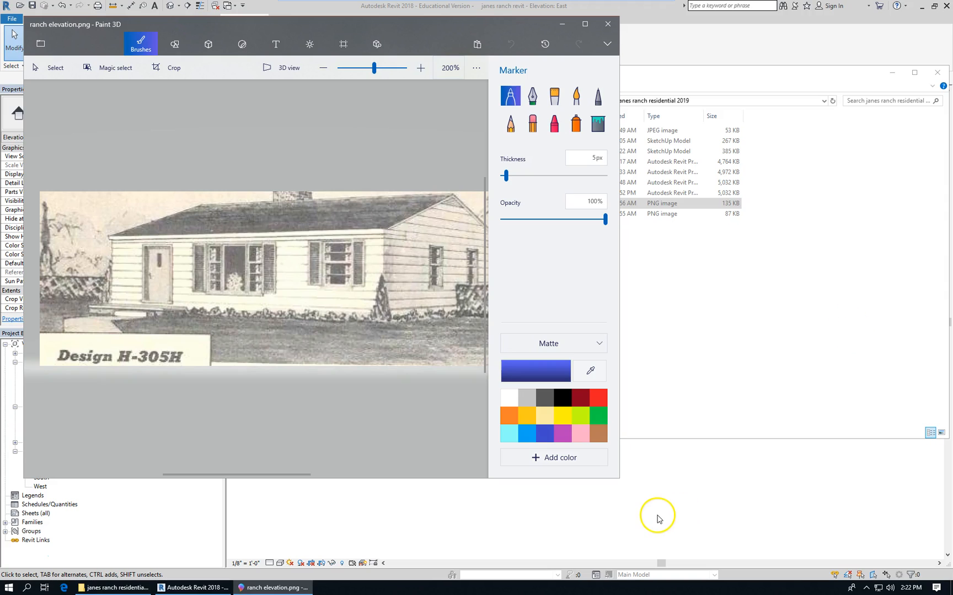
# Switch back to Revit and open the Level 2 floor plan.
pyautogui.click(193, 590)
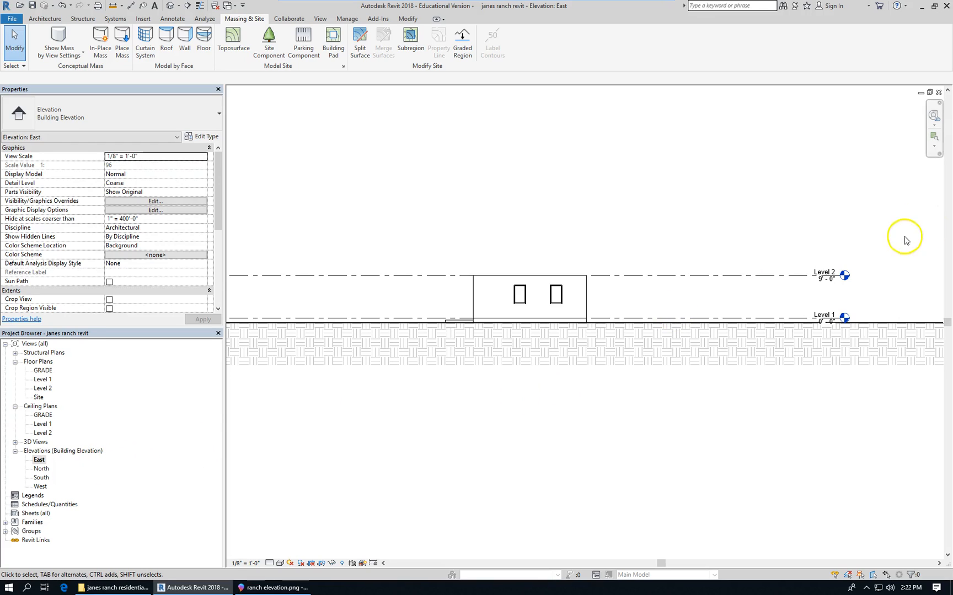
pyautogui.scroll(2, 855, 265)
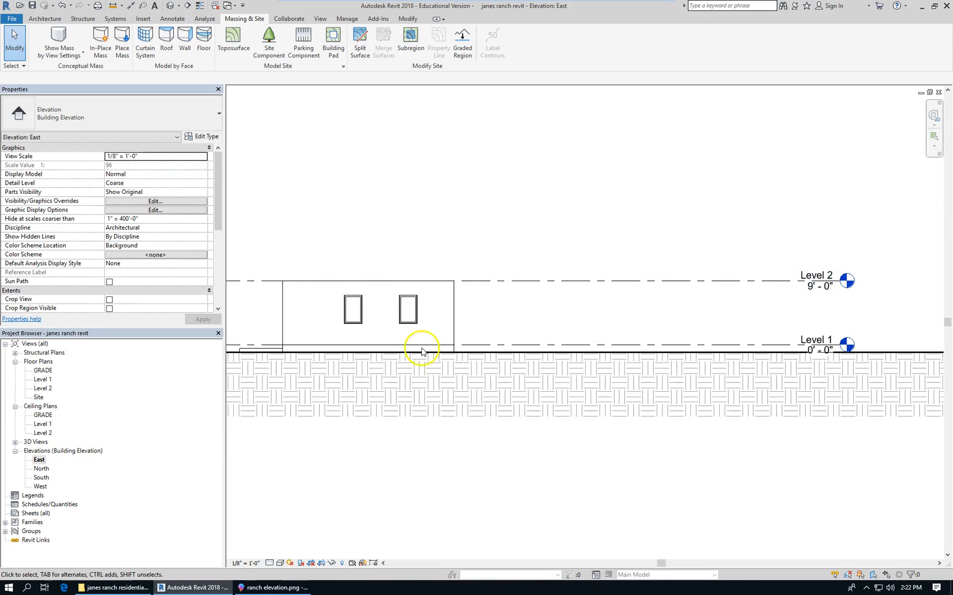
pyautogui.doubleClick(44, 388)
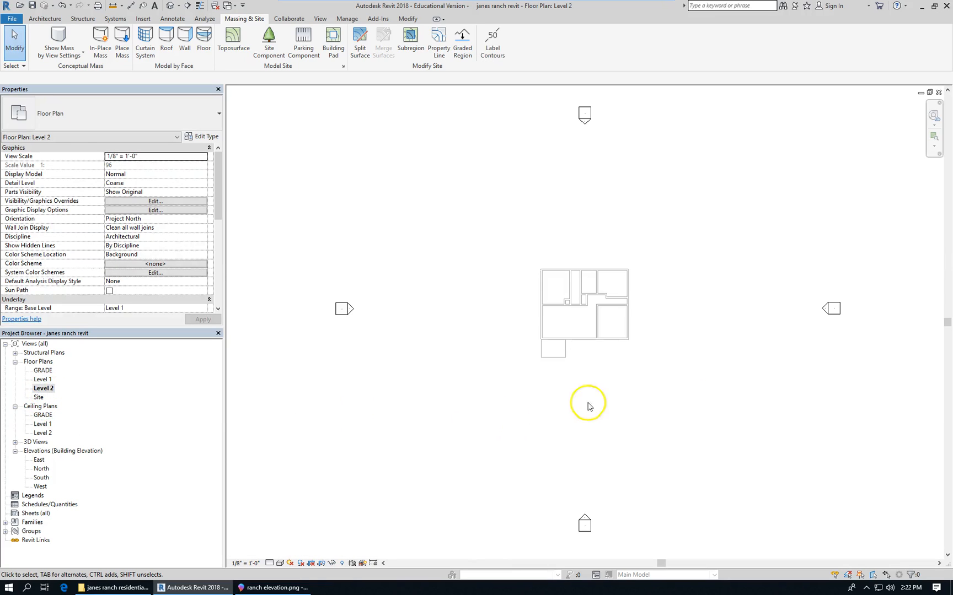
pyautogui.scroll(1, 708, 309)
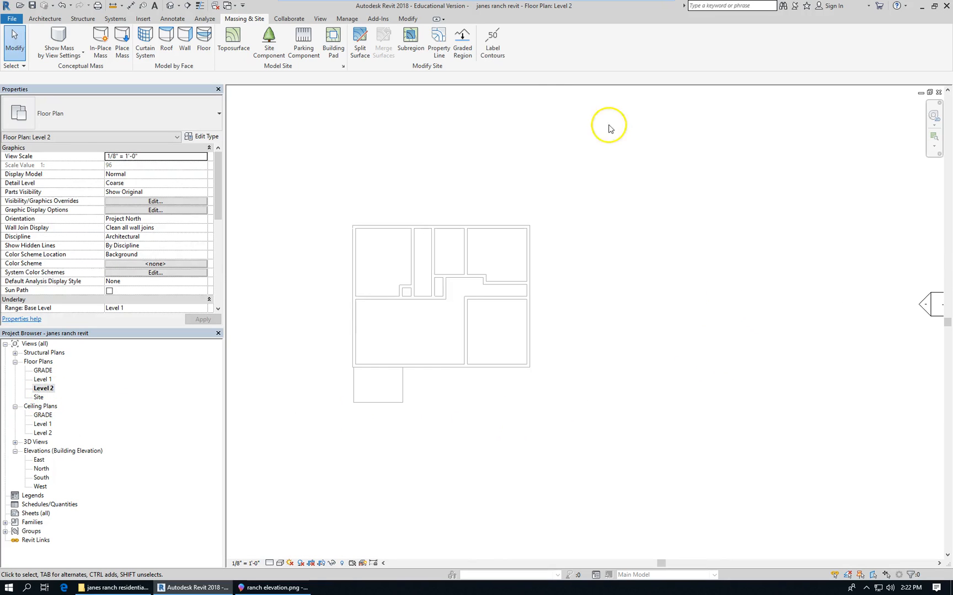
# Start a Roof by Footprint and sketch a rectangular boundary, 30' by 24', along the outer faces of the exterior walls.
pyautogui.click(58, 21)
pyautogui.click(180, 43)
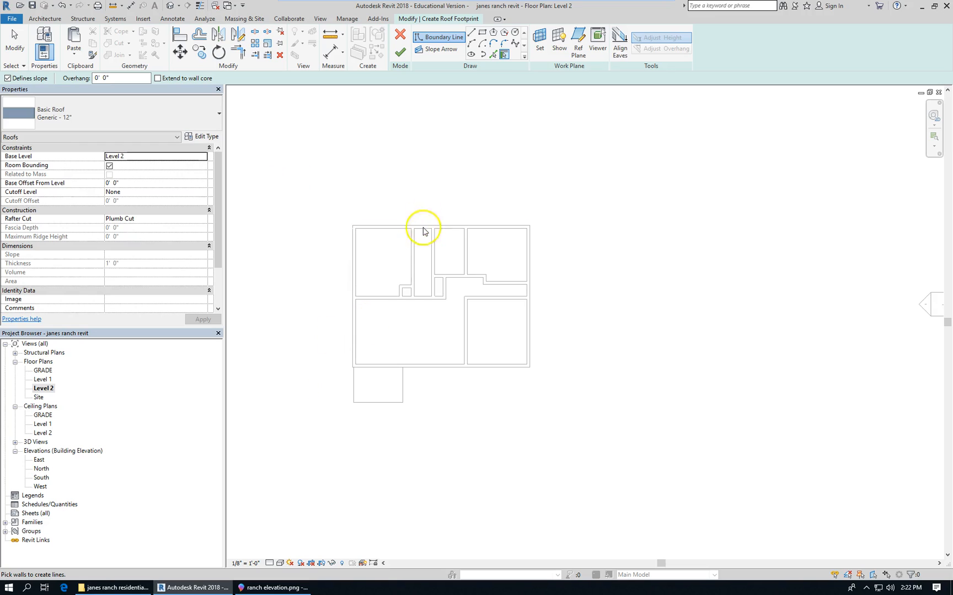
pyautogui.click(482, 32)
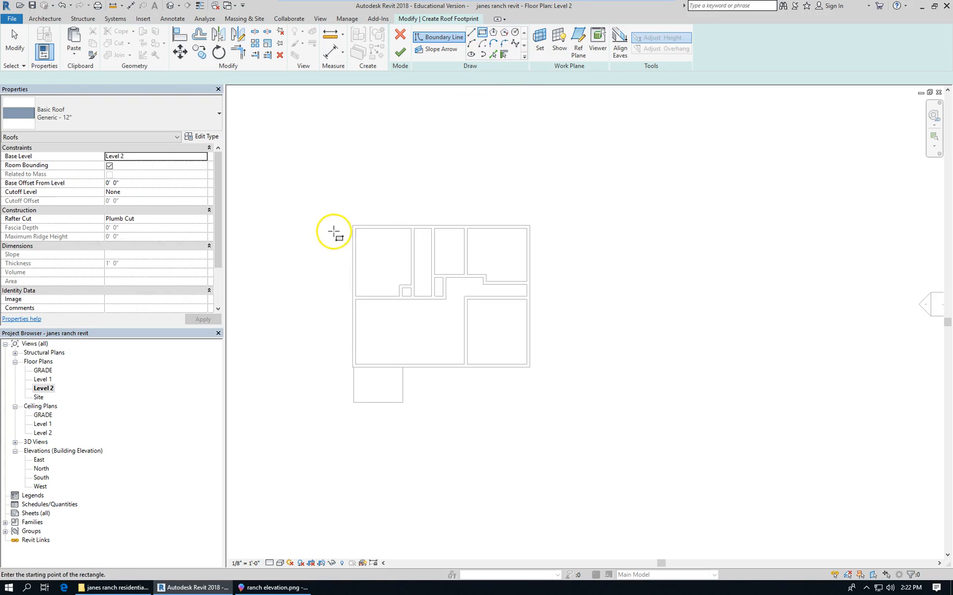
pyautogui.scroll(2, 333, 231)
pyautogui.scroll(2, 365, 222)
pyautogui.click(364, 223)
pyautogui.scroll(-2, 523, 200)
pyautogui.scroll(2, 706, 427)
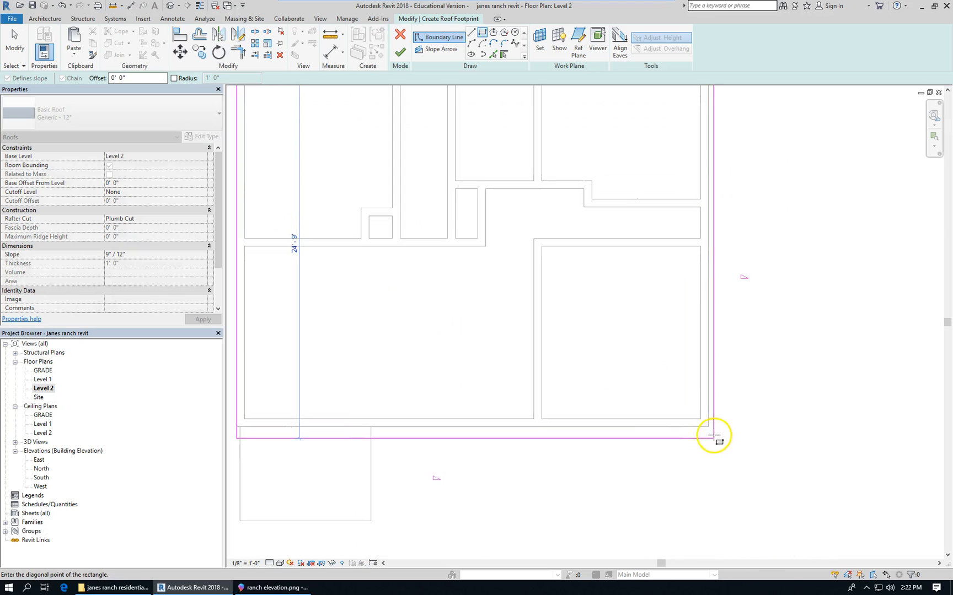
pyautogui.click(708, 427)
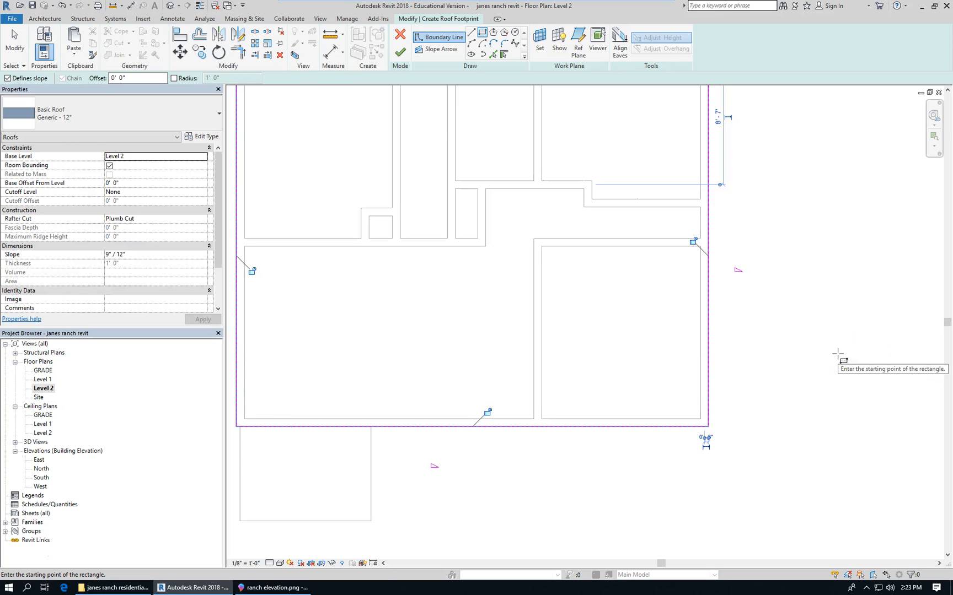
pyautogui.scroll(-2, 842, 341)
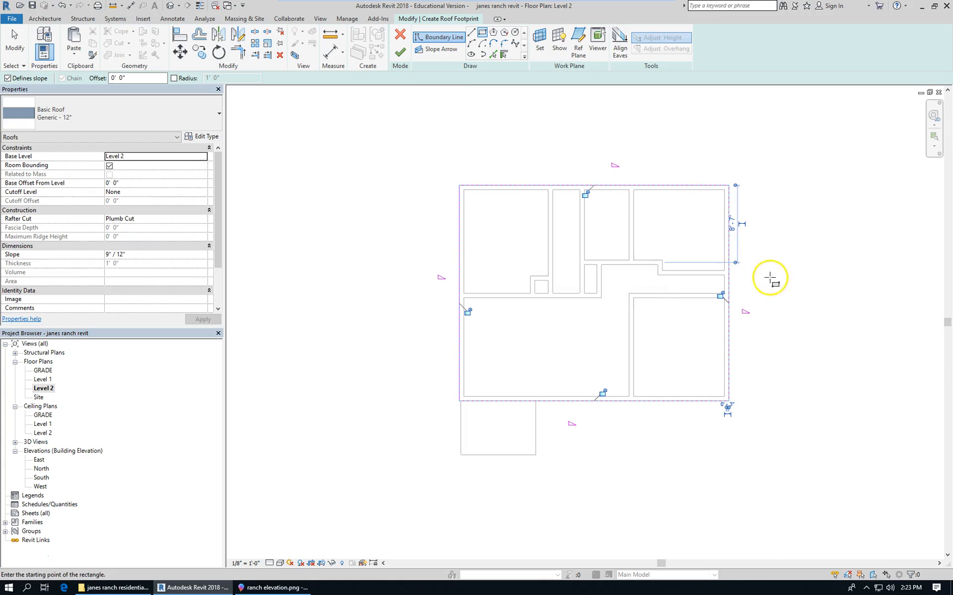
pyautogui.click(15, 45)
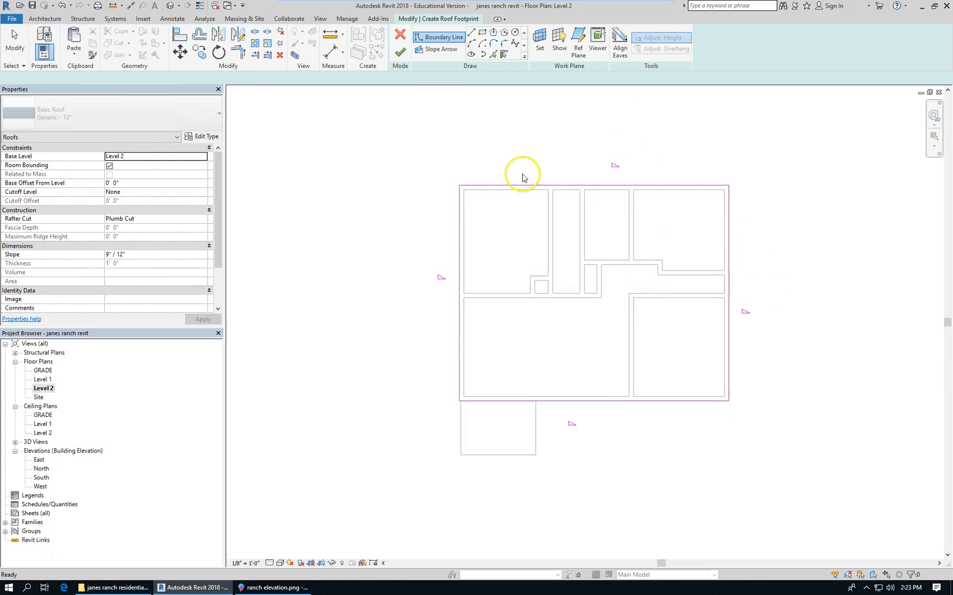
# Turn off Defines Roof Slope for the west and east boundary lines of the roof footprint.
pyautogui.click(613, 186)
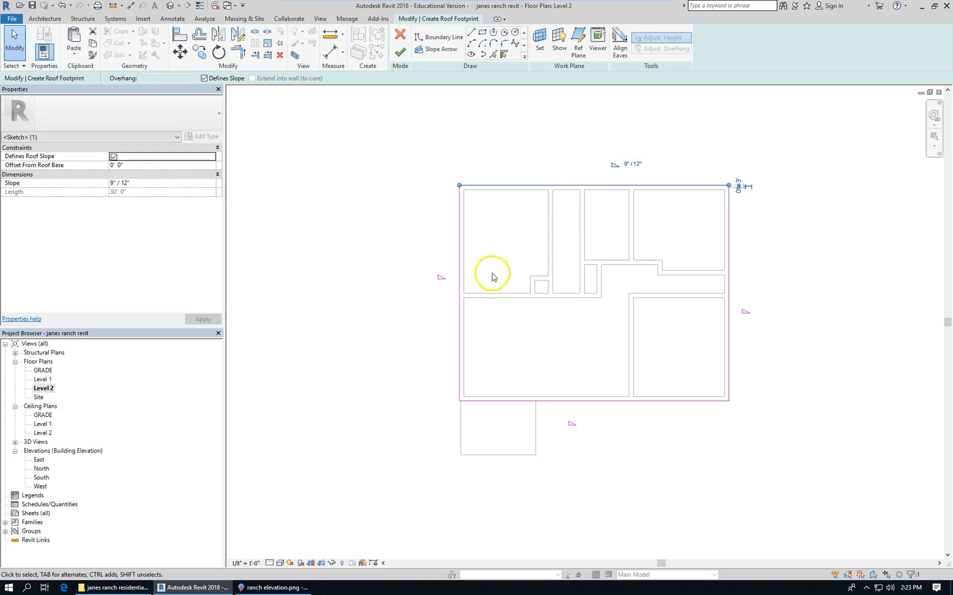
pyautogui.click(457, 286)
pyautogui.click(118, 165)
pyautogui.click(114, 158)
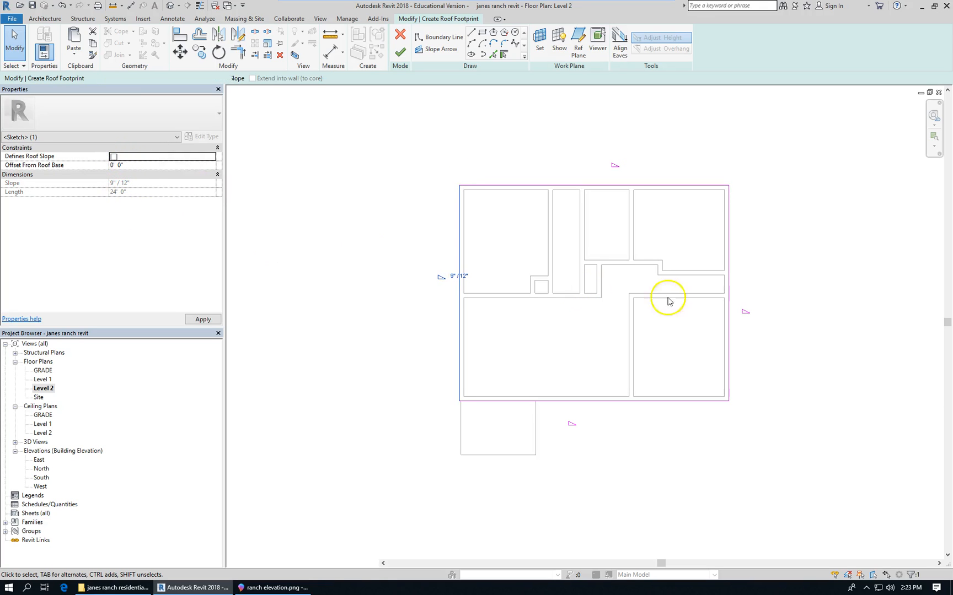
pyautogui.click(729, 296)
pyautogui.click(750, 313)
pyautogui.press('Return')
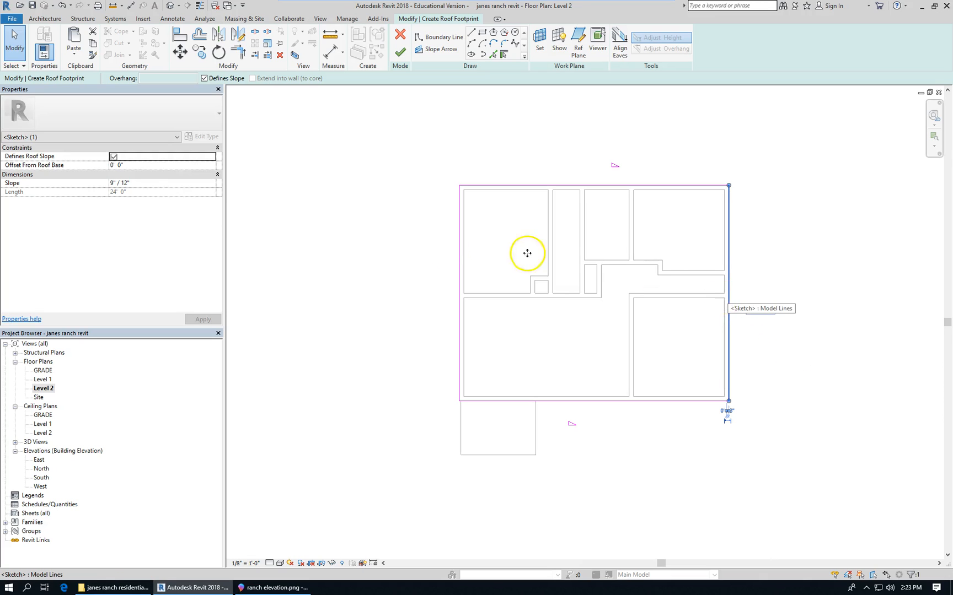
pyautogui.click(114, 158)
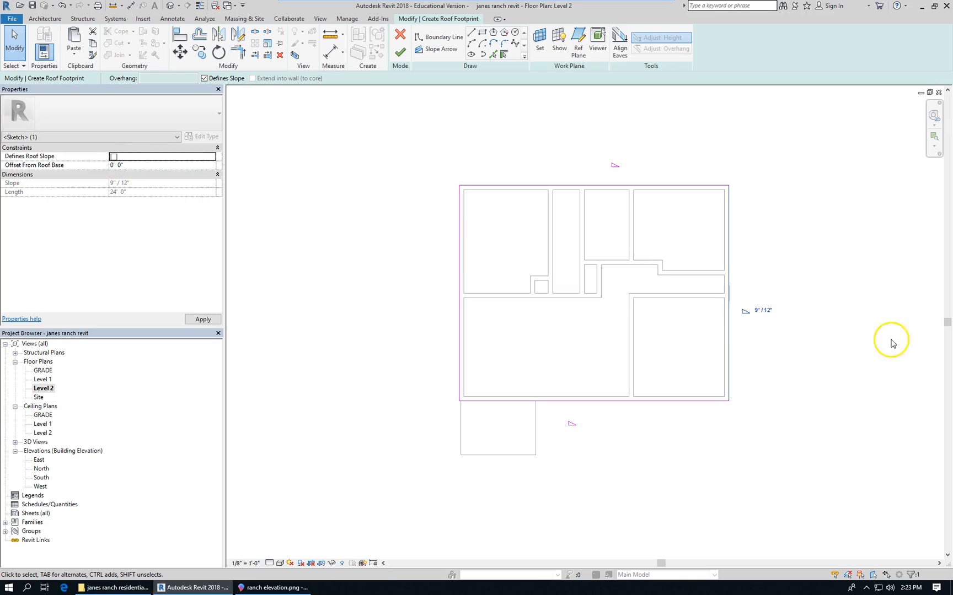
# Set the slope of the north and south roof boundary lines to 5" / 12".
pyautogui.click(611, 186)
pyautogui.click(628, 164)
pyautogui.write('5')
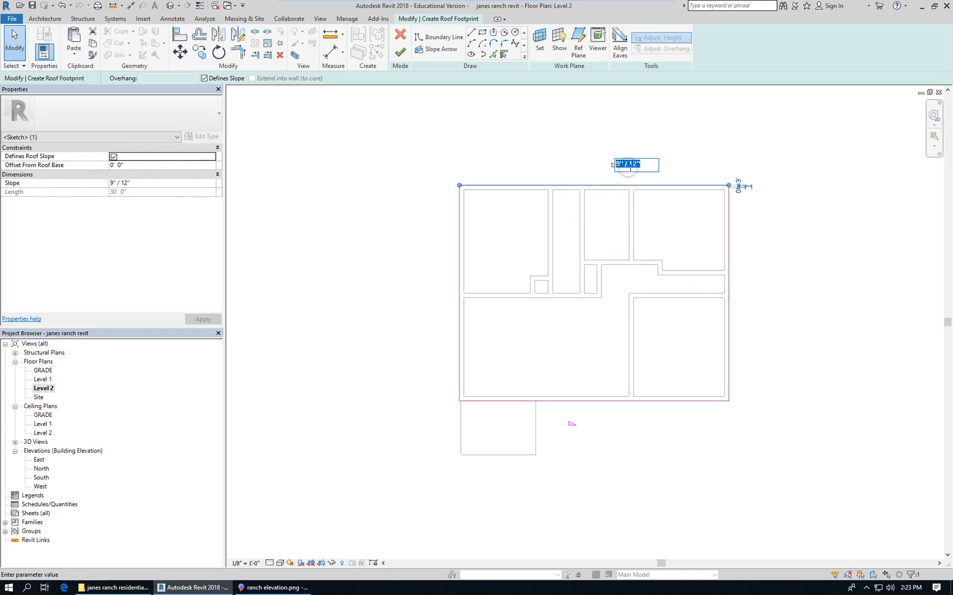
pyautogui.press('Return')
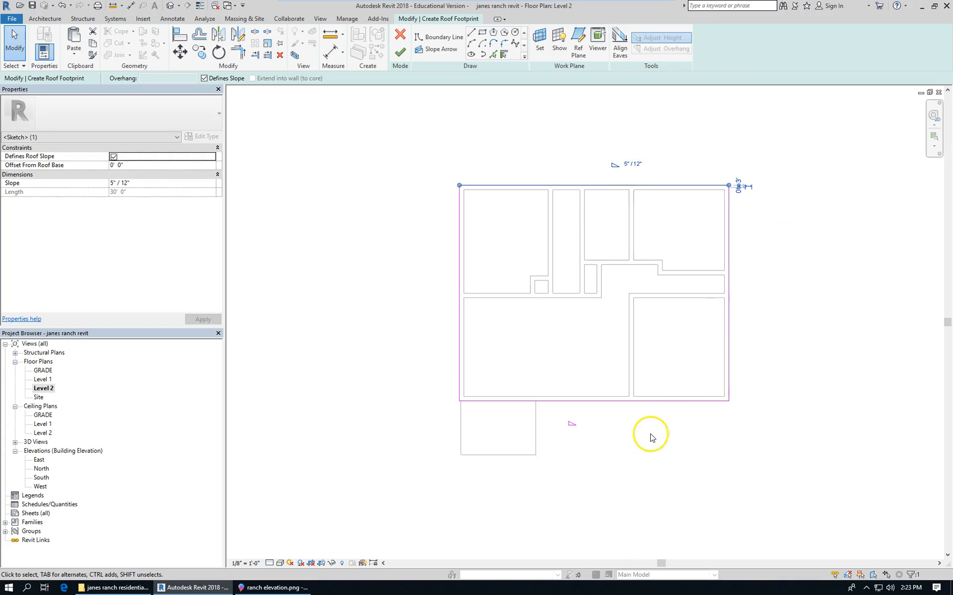
pyautogui.click(629, 400)
pyautogui.click(585, 423)
pyautogui.write('5')
pyautogui.press('Return')
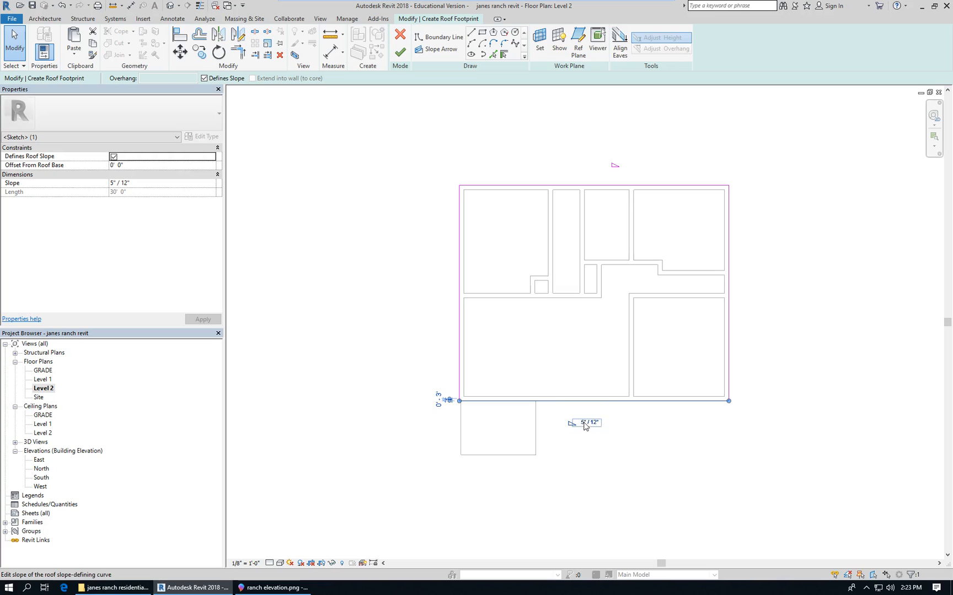
pyautogui.click(695, 486)
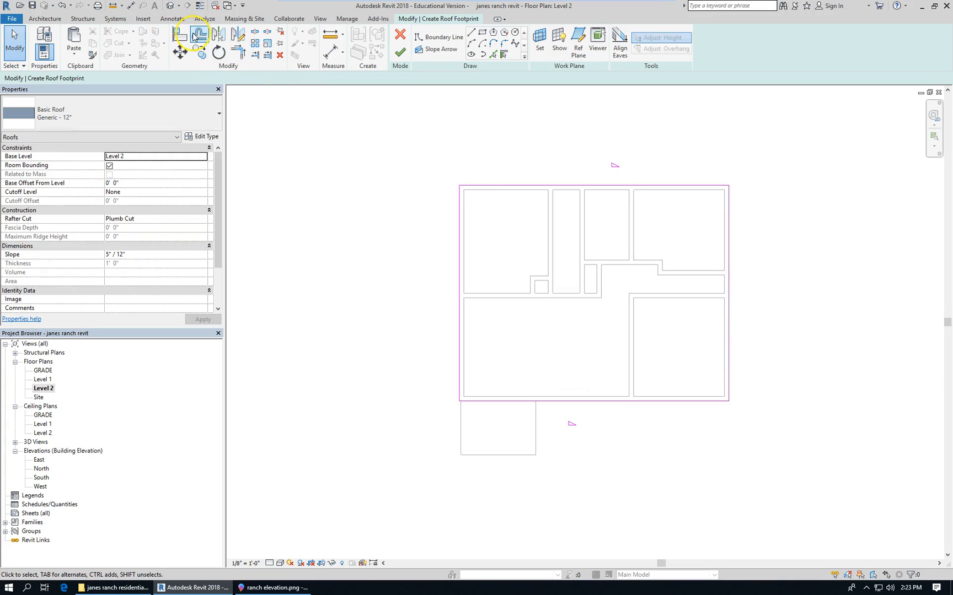
# Offset all four roof boundary lines 2' 0" outward from the exterior walls, moving the originals instead of copying them.
pyautogui.click(199, 35)
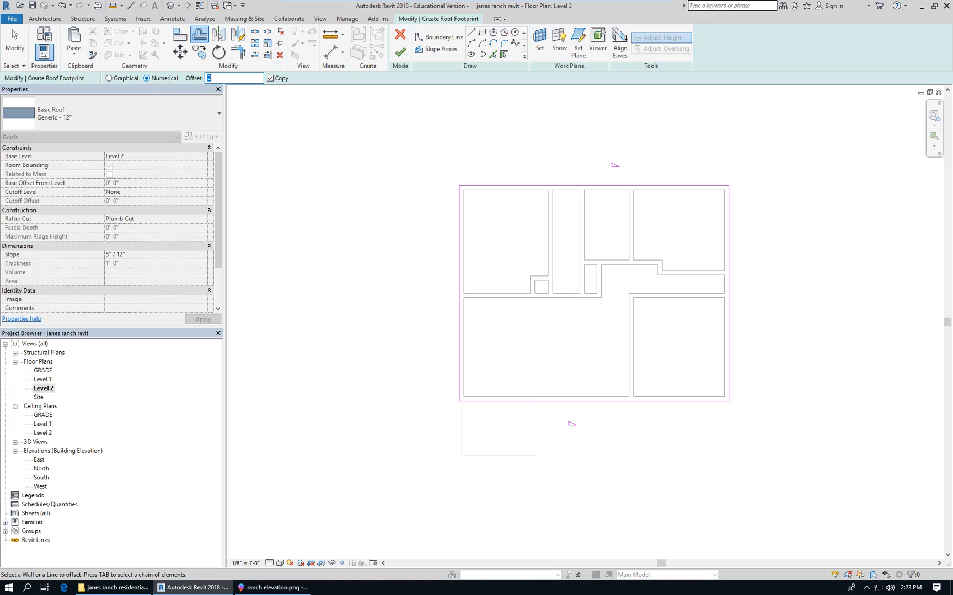
pyautogui.click(270, 79)
pyautogui.click(594, 185)
pyautogui.click(733, 244)
pyautogui.click(457, 272)
pyautogui.click(616, 402)
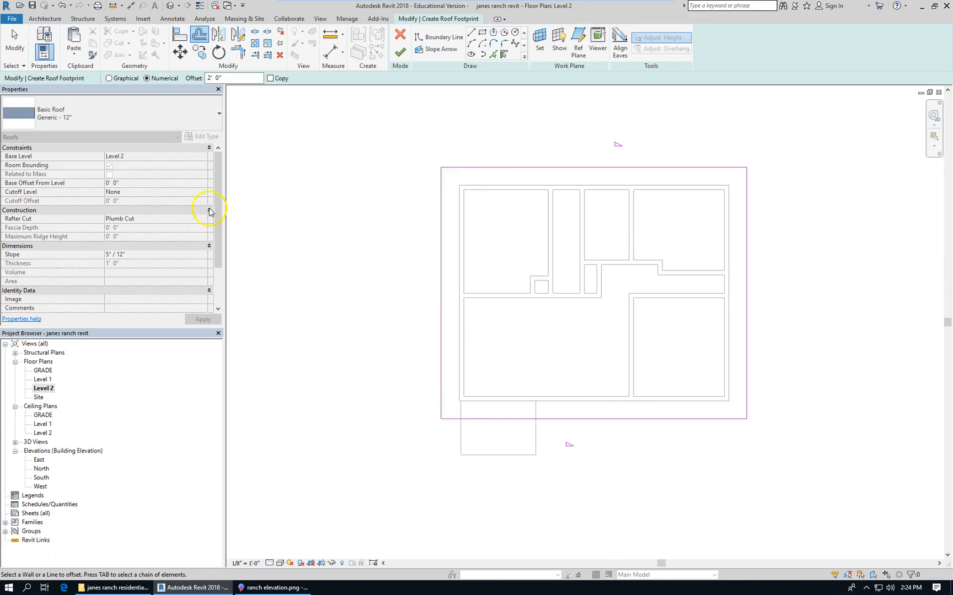
pyautogui.click(15, 43)
# Finish the roof footprint and check the roof in the East elevation and the 3D view.
pyautogui.scroll(-2, 387, 322)
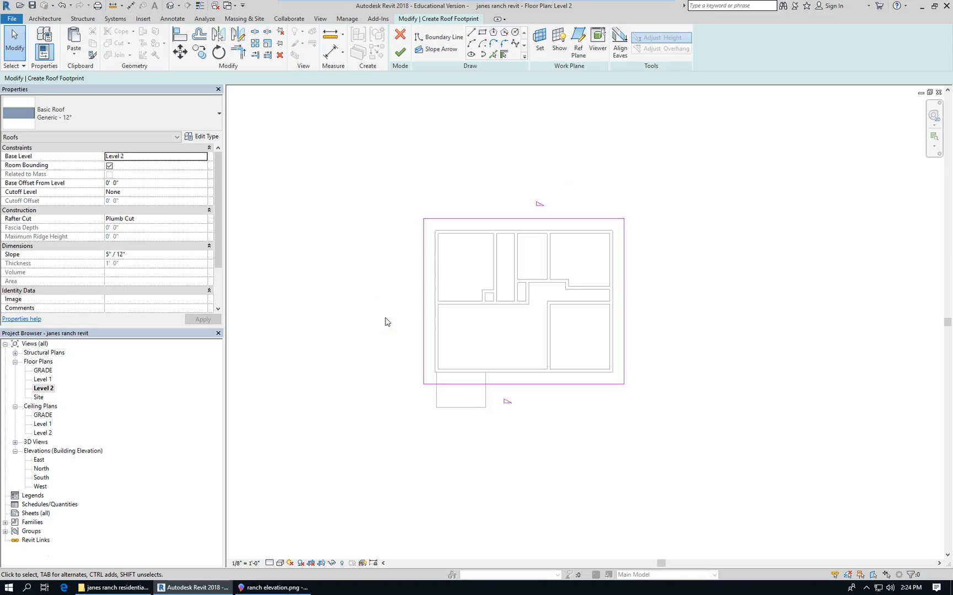
pyautogui.click(403, 52)
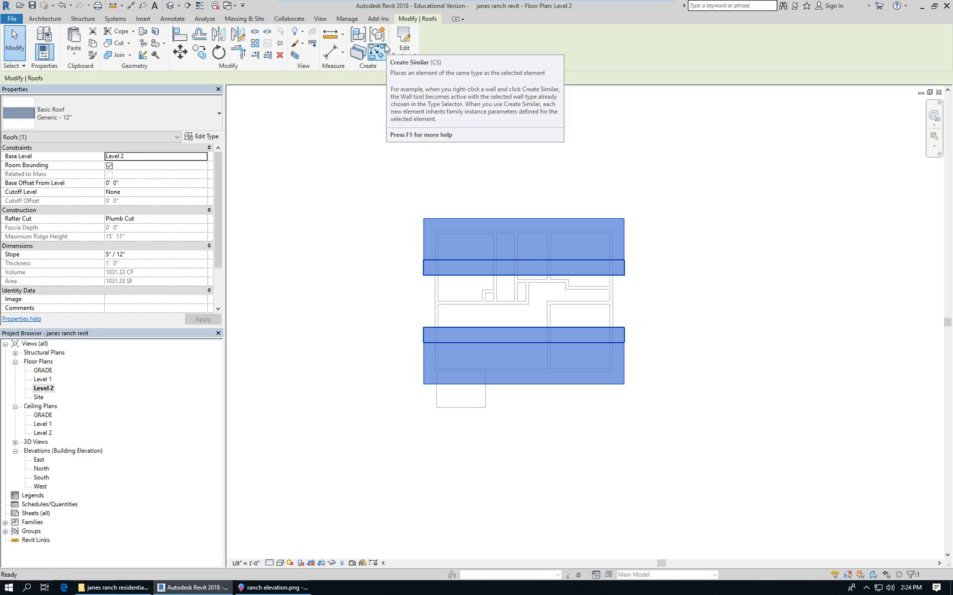
pyautogui.hotkey('ctrl', 'Tab')
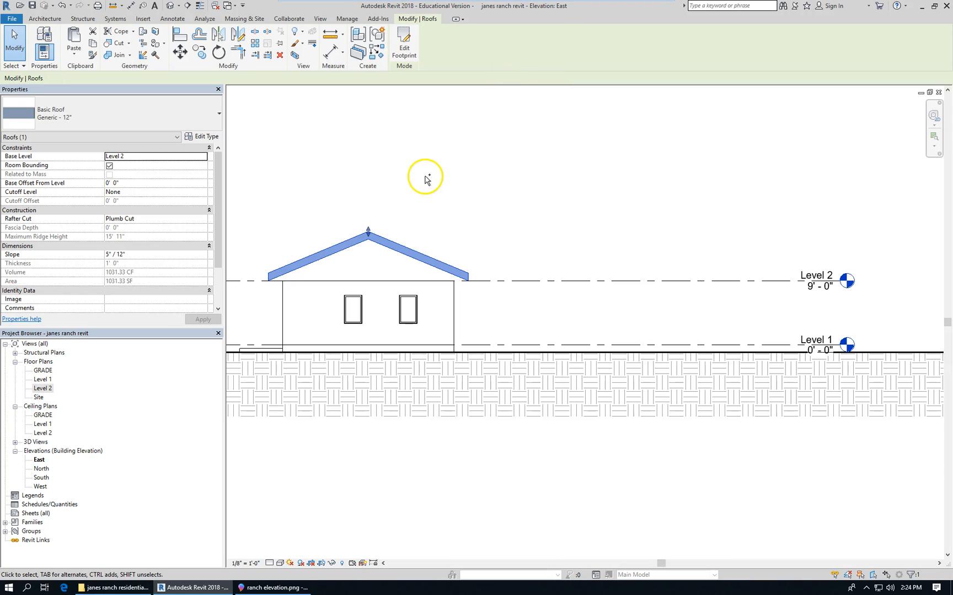
pyautogui.keyDown('ctrl'); pyautogui.scroll(-2, 197, 275); pyautogui.keyUp('ctrl')
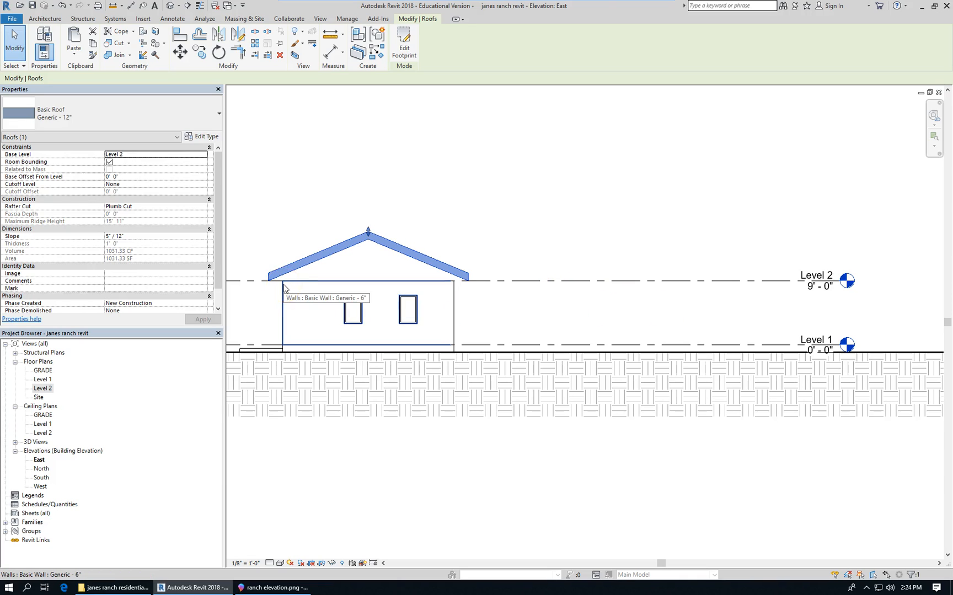
pyautogui.hotkey('ctrl', 'Tab')
pyautogui.hotkey('ctrl', 'Tab')
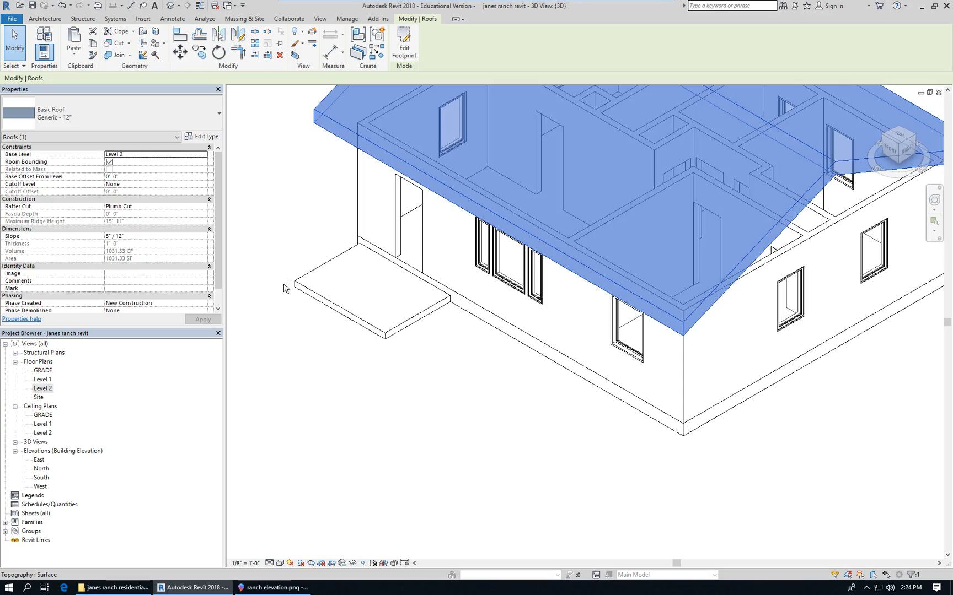
pyautogui.scroll(-5, 364, 326)
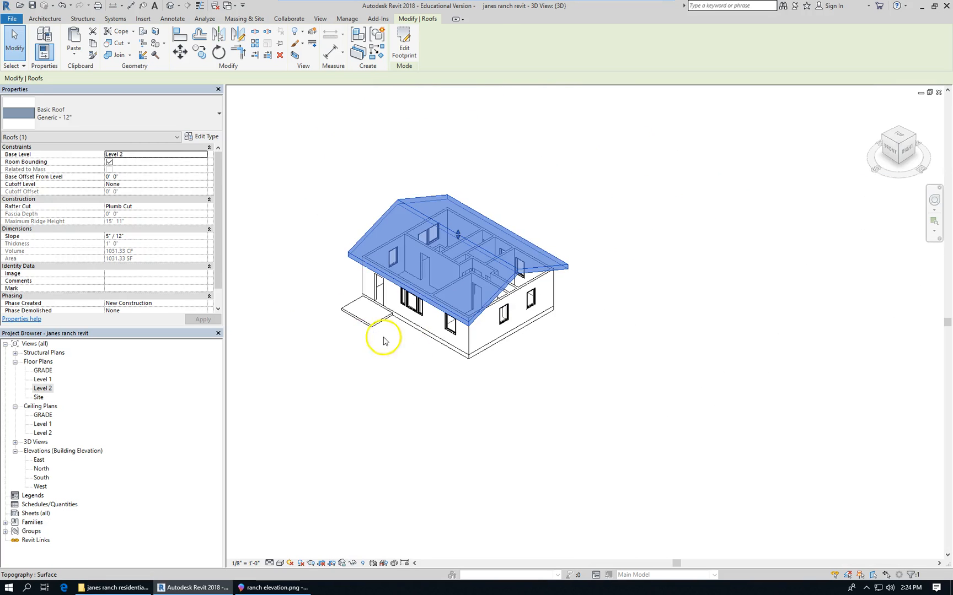
# Set the roof's Rafter Cut to Two Cut - Plumb with a Fascia Depth of 10".
pyautogui.scroll(4, 470, 334)
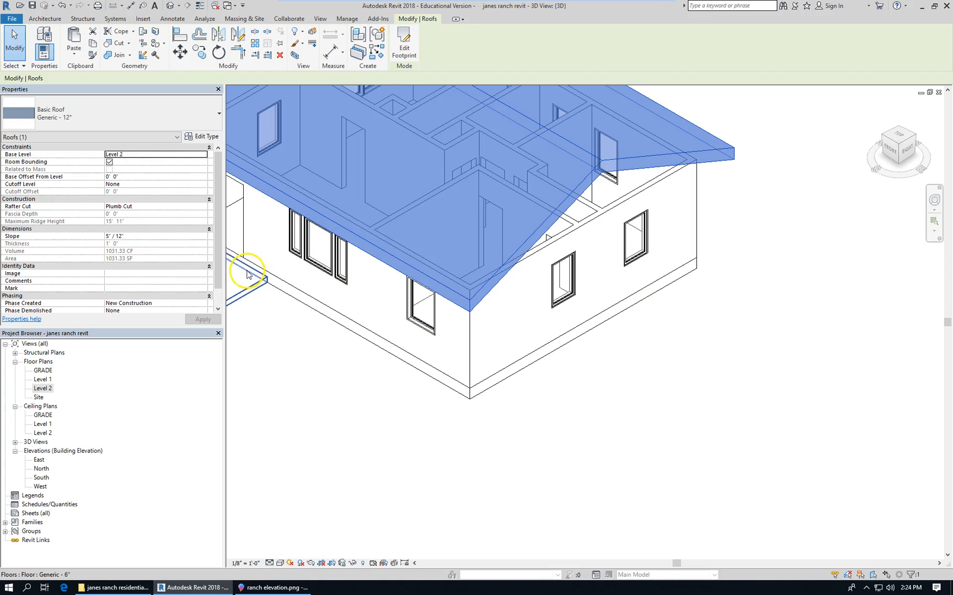
pyautogui.click(199, 207)
pyautogui.click(202, 207)
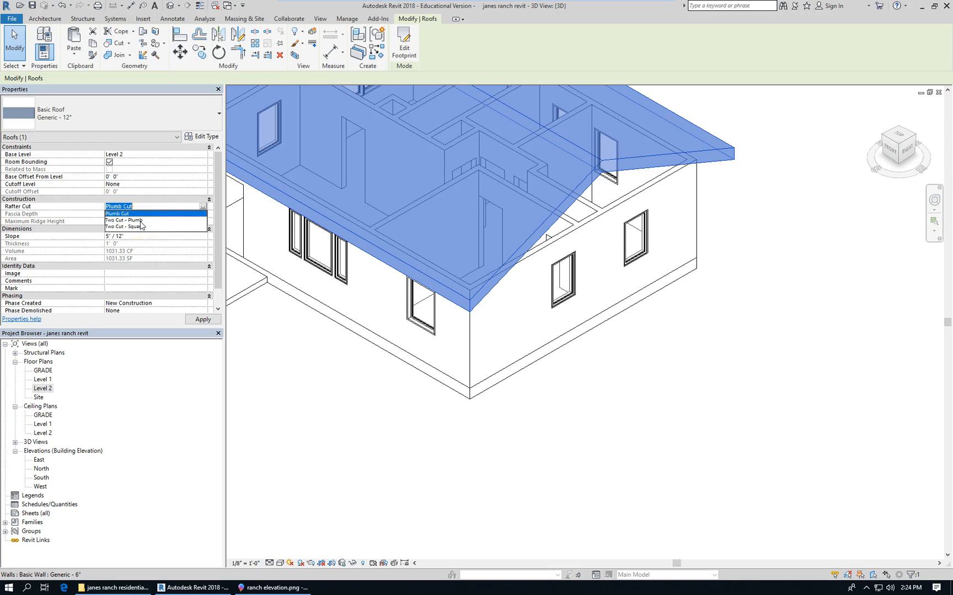
pyautogui.click(130, 220)
pyautogui.press('Tab')
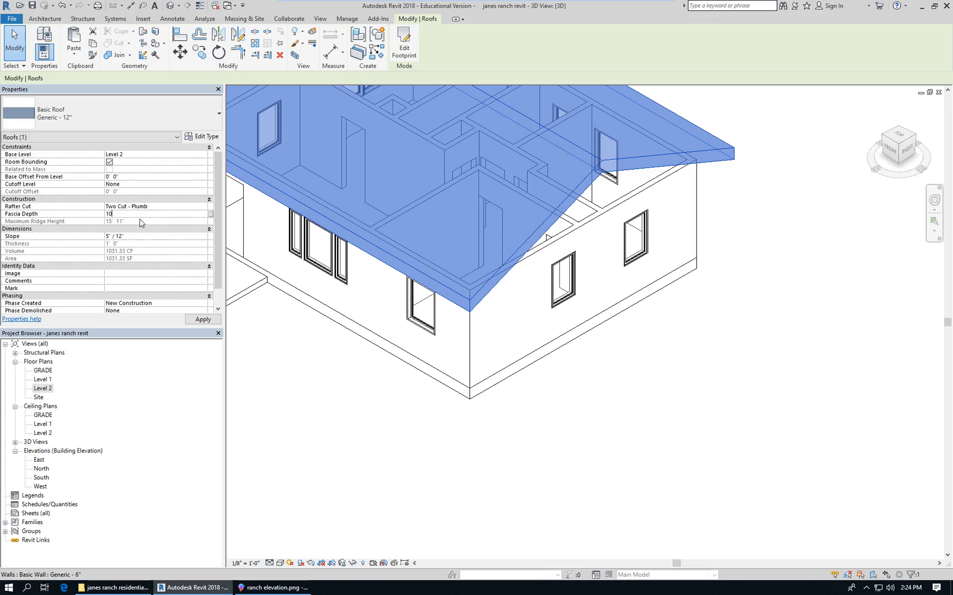
pyautogui.write('10"')
pyautogui.press('Return')
pyautogui.click(684, 423)
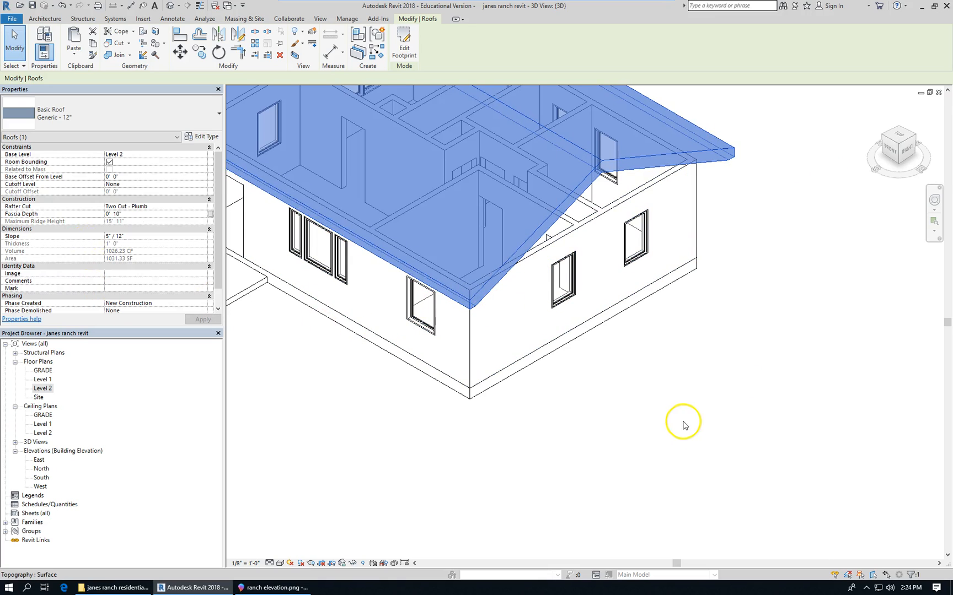
# Inspect the roof's eaves from a lower angle in 3D and against the walls in the East elevation.
pyautogui.scroll(-4, 683, 422)
pyautogui.moveTo(685, 419); pyautogui.dragTo(433, 194, button='middle')
pyautogui.scroll(3, 432, 197)
pyautogui.scroll(-5, 503, 410)
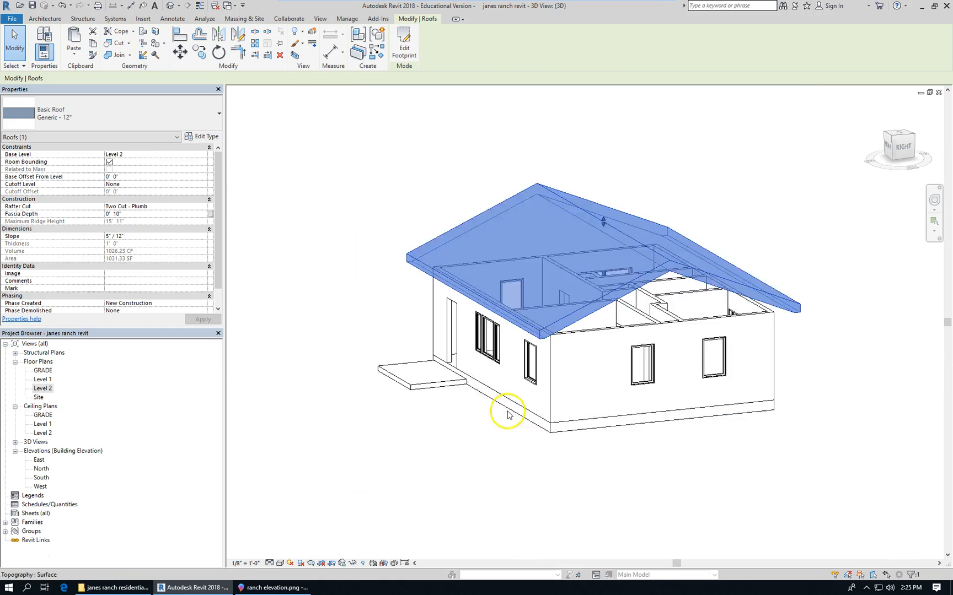
pyautogui.scroll(3, 548, 372)
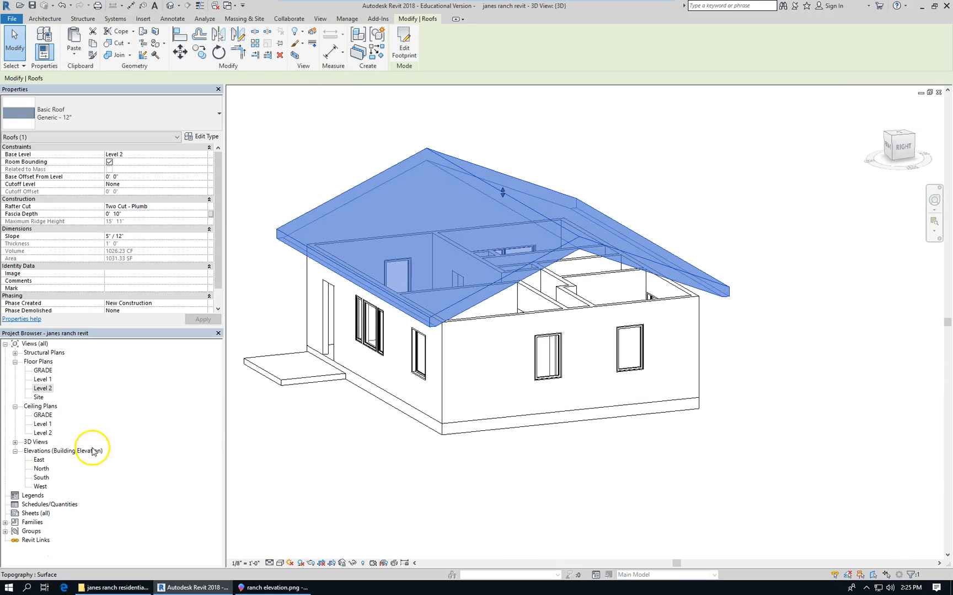
pyautogui.doubleClick(39, 461)
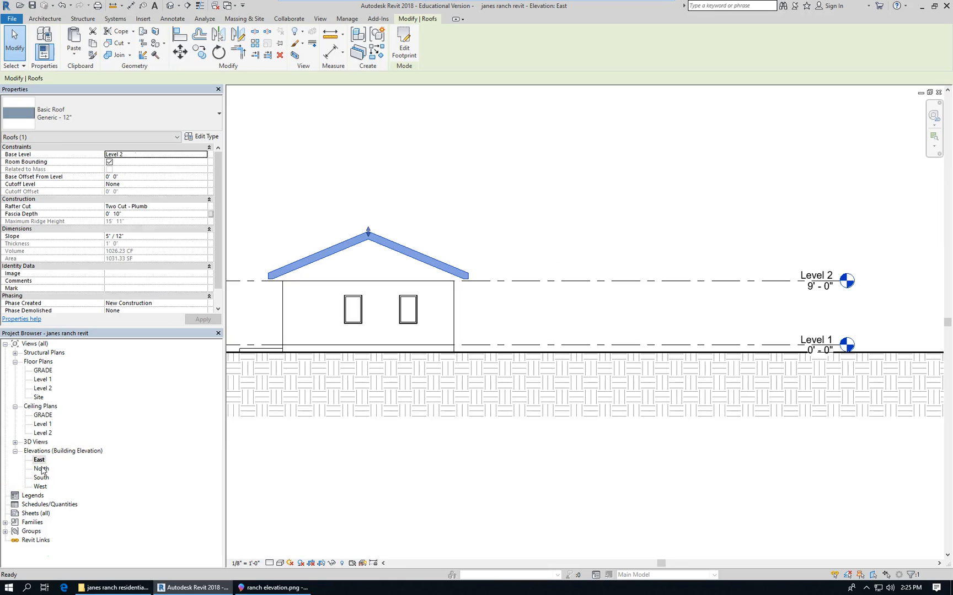
pyautogui.scroll(4, 340, 287)
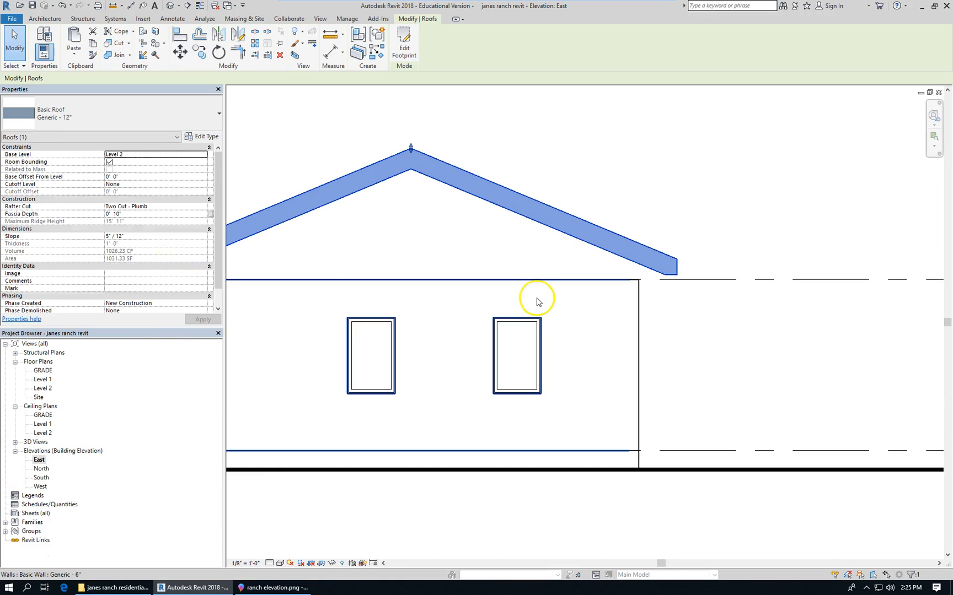
pyautogui.click(786, 315)
pyautogui.scroll(-3, 712, 336)
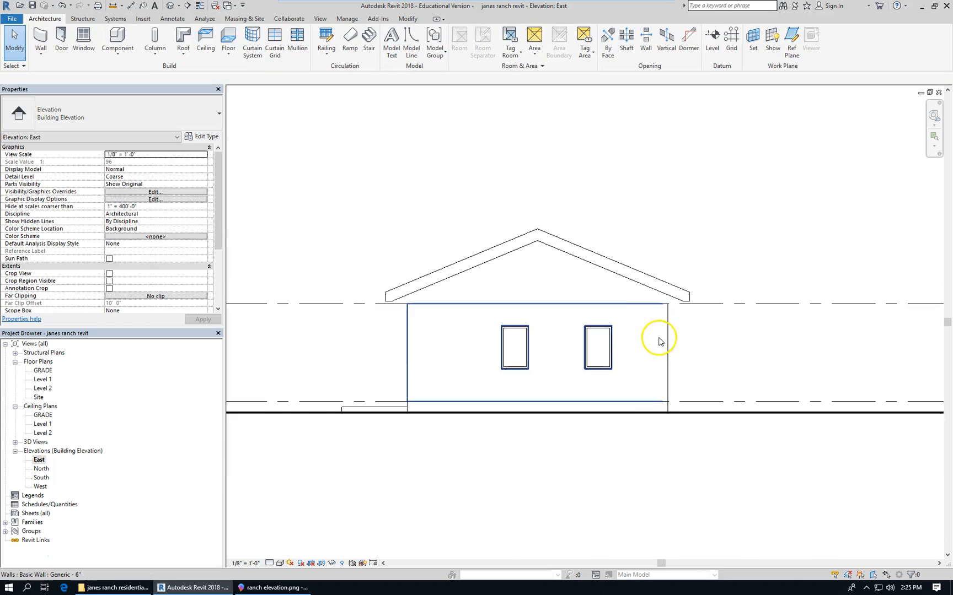
# Nudge the roof down in the East elevation to a Base Offset From Level of -1' 4".
pyautogui.click(669, 298)
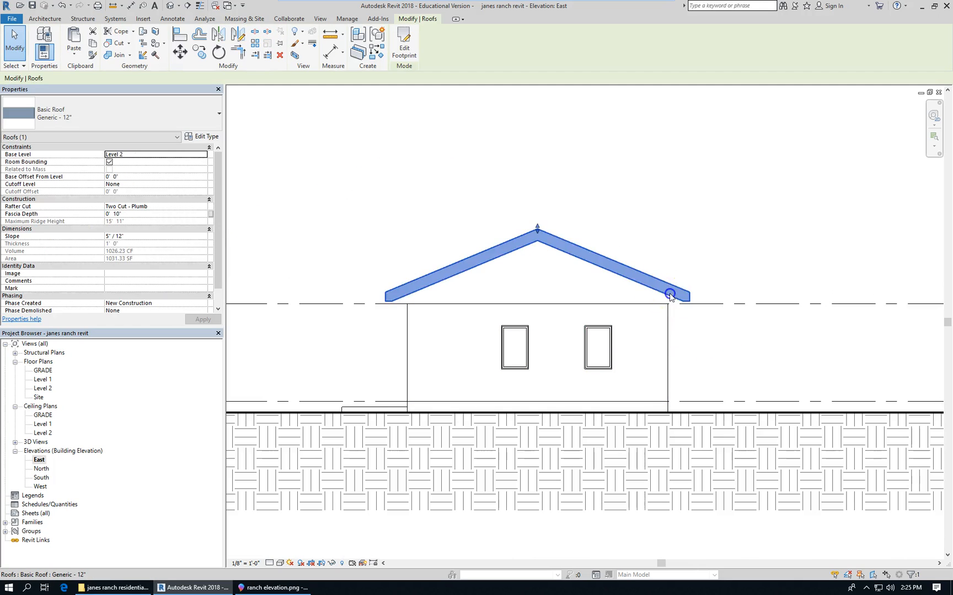
pyautogui.scroll(2, 626, 316)
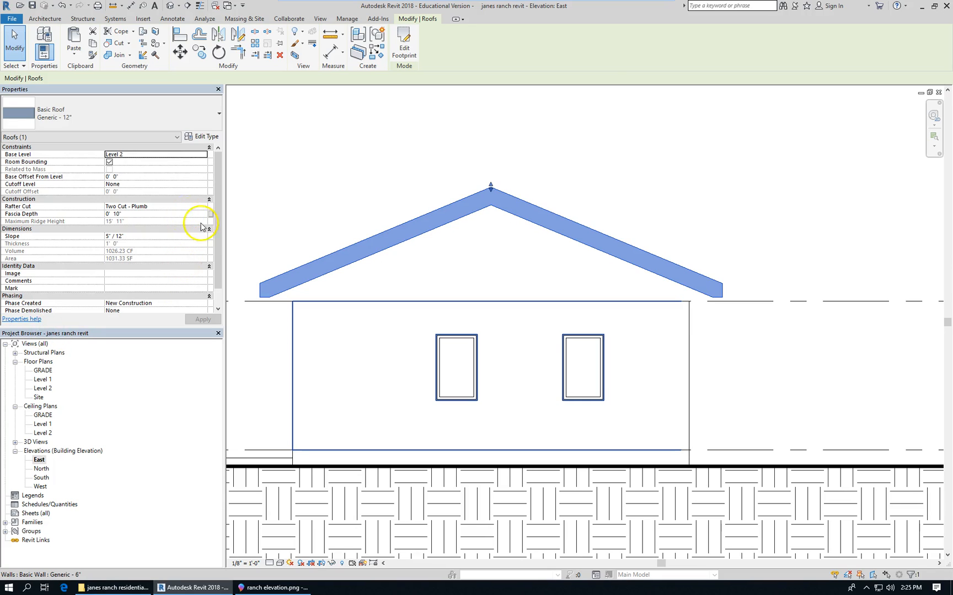
pyautogui.scroll(-2, 743, 415)
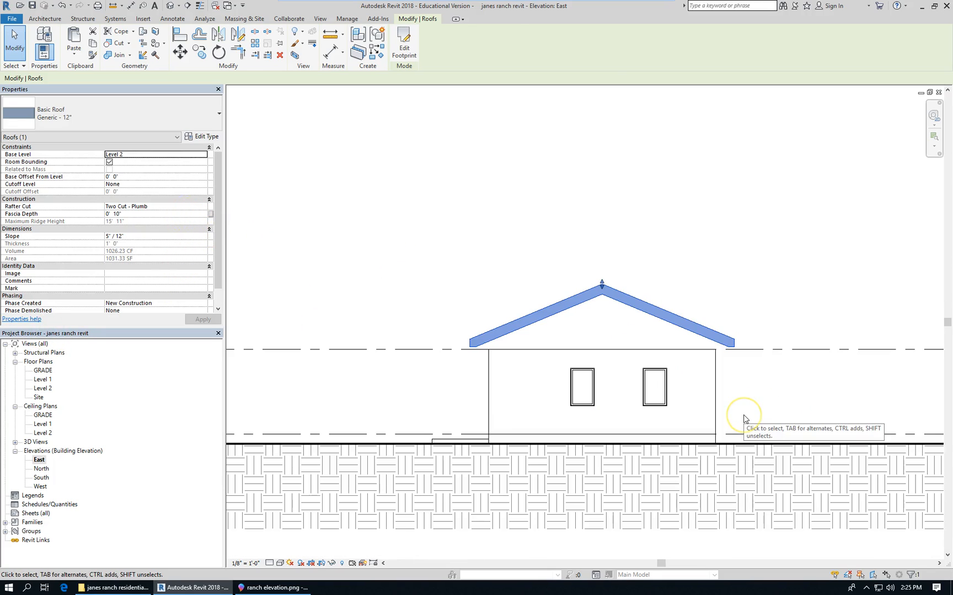
pyautogui.press('Down')
pyautogui.press('Down')
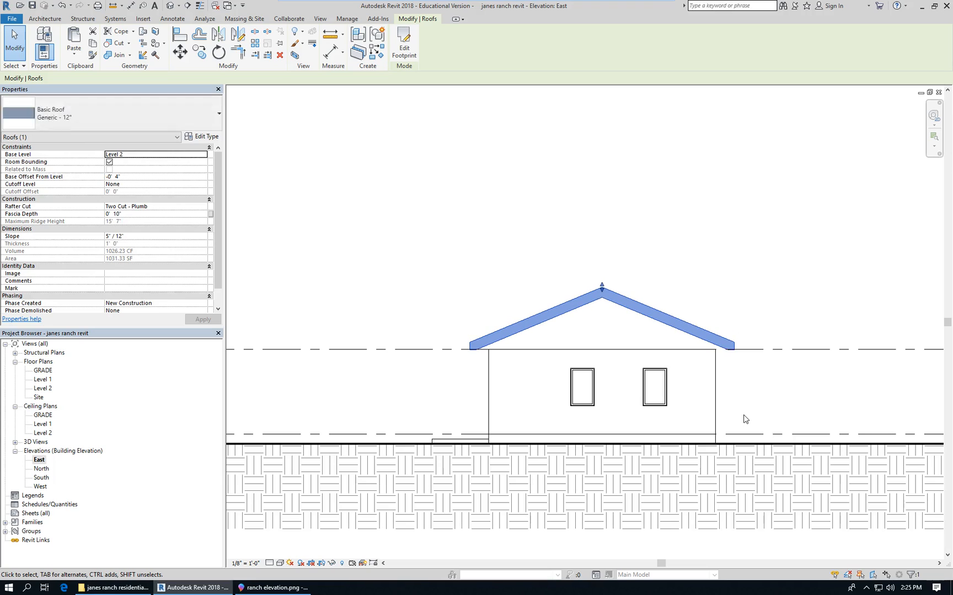
pyautogui.press('Down')
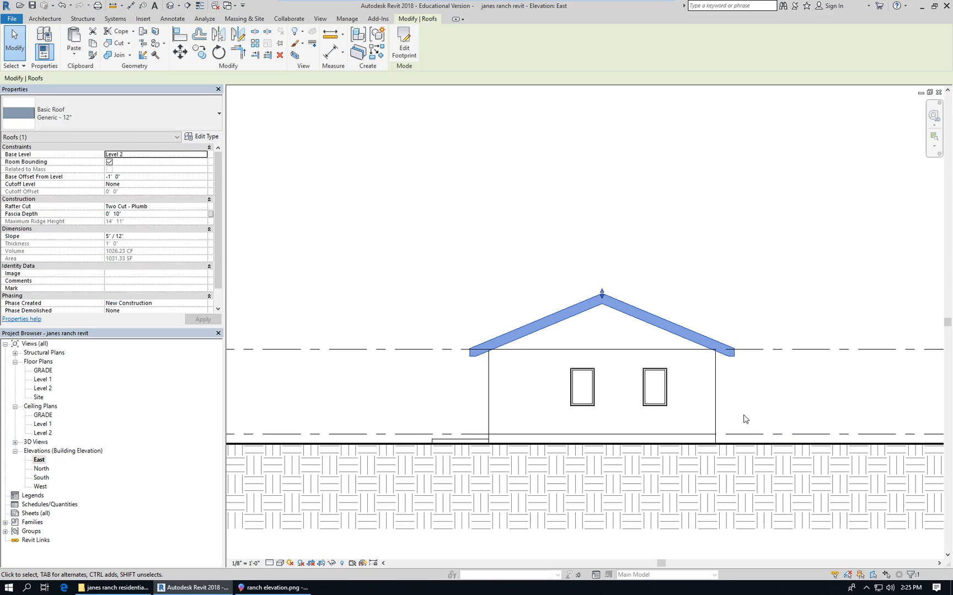
pyautogui.press('Down')
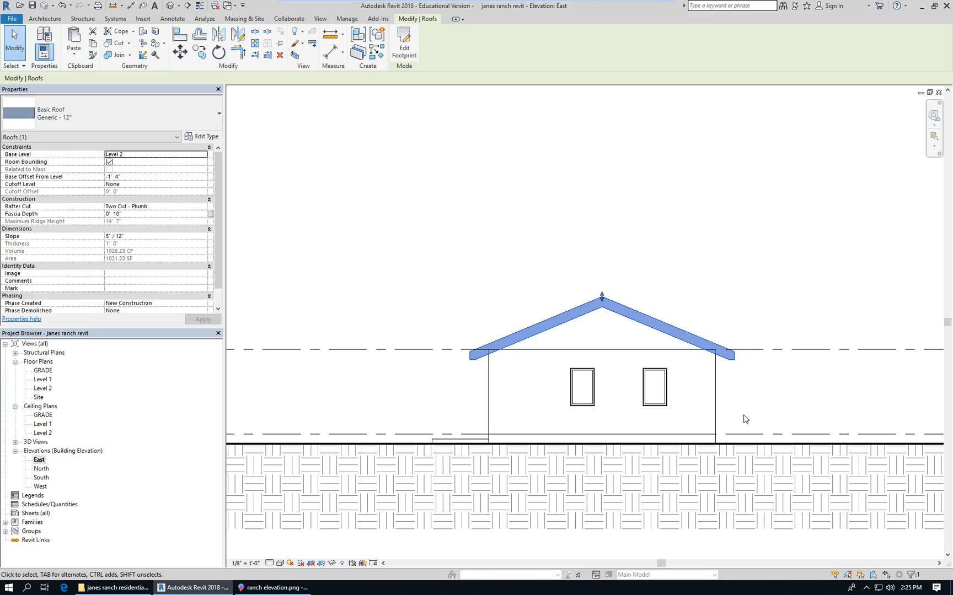
pyautogui.click(592, 219)
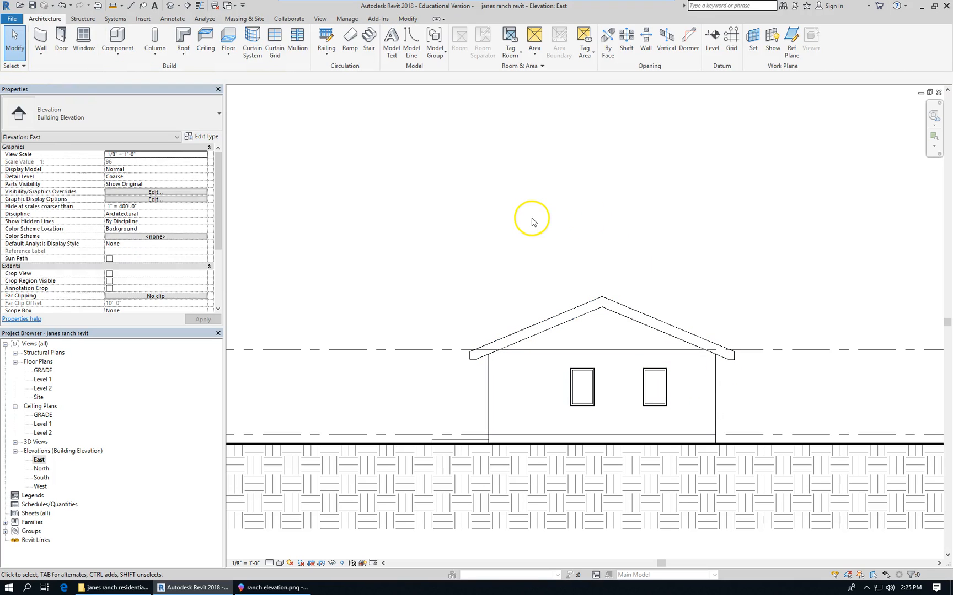
# In the 3D view, attach the top of the east gable wall to the underside of the roof.
pyautogui.hotkey('ctrl', 'Tab')
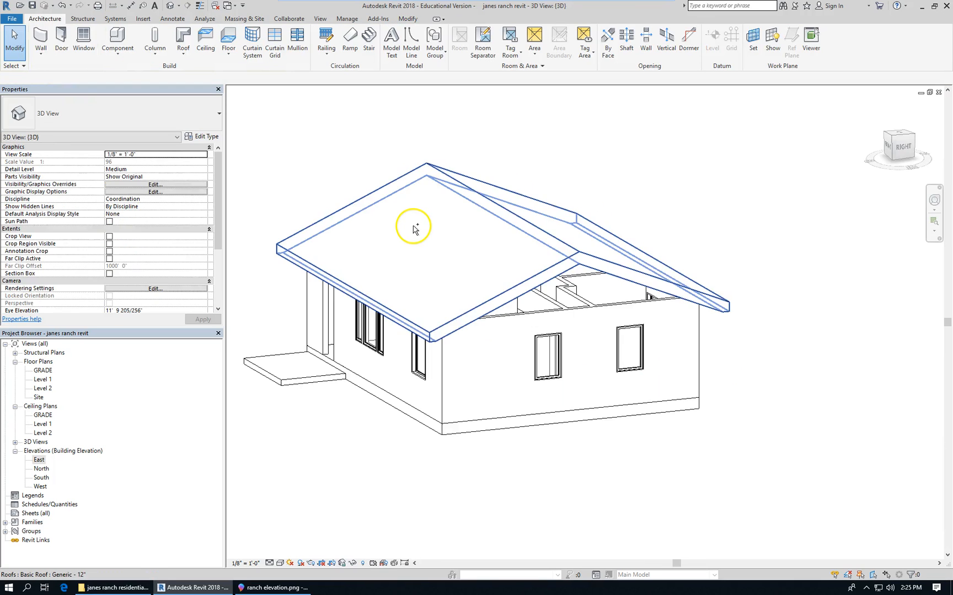
pyautogui.click(948, 505)
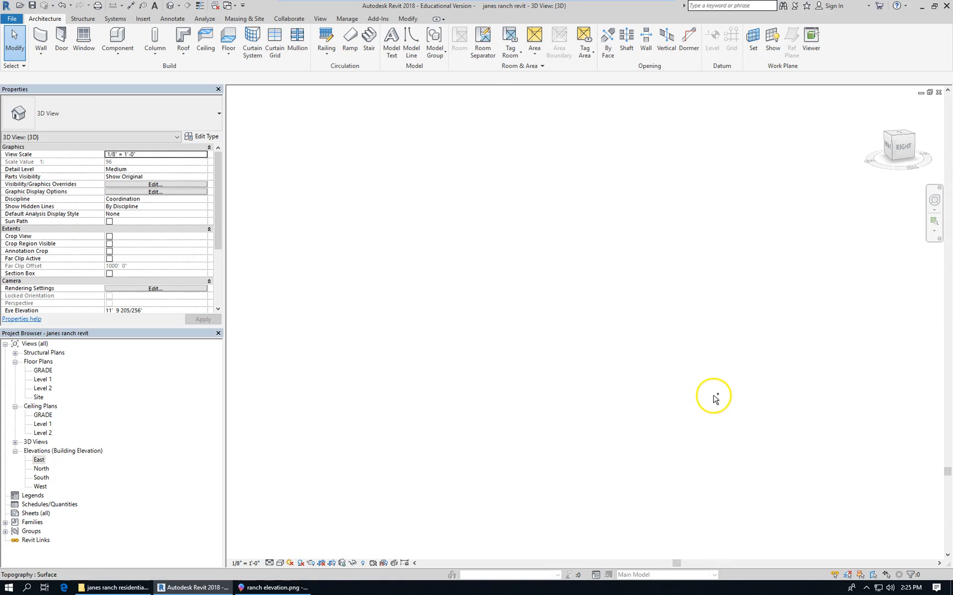
pyautogui.hotkey('ctrl', 'Tab')
pyautogui.hotkey('ctrl', 'shift', 'Tab')
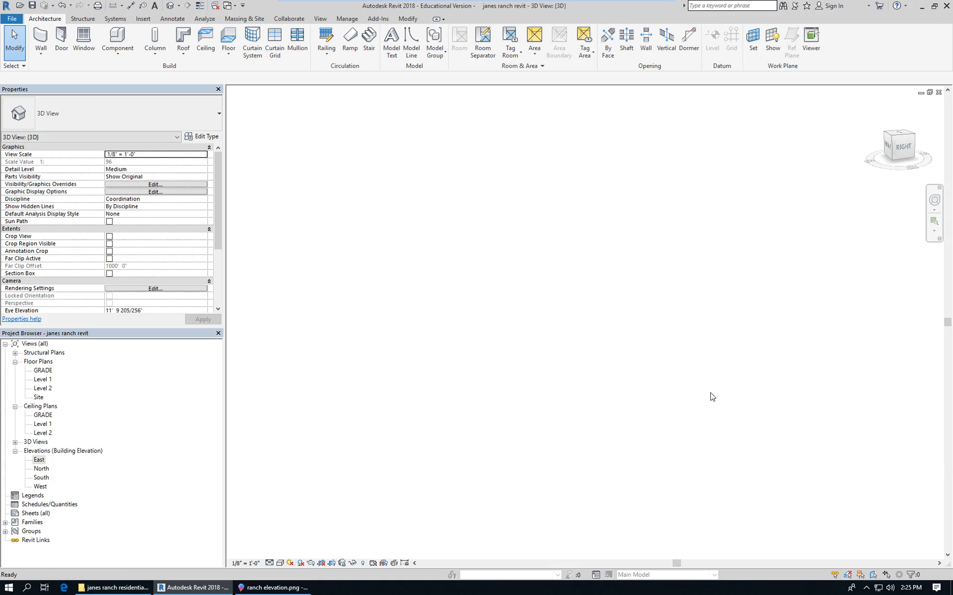
pyautogui.middleClick(649, 397)
pyautogui.middleClick(648, 397)
pyautogui.scroll(8, 617, 320)
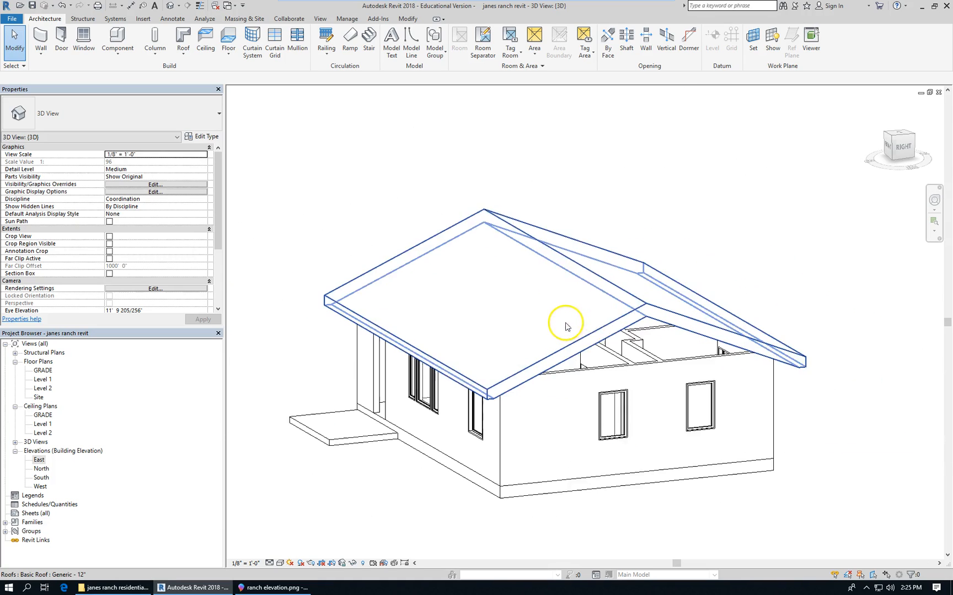
pyautogui.click(673, 367)
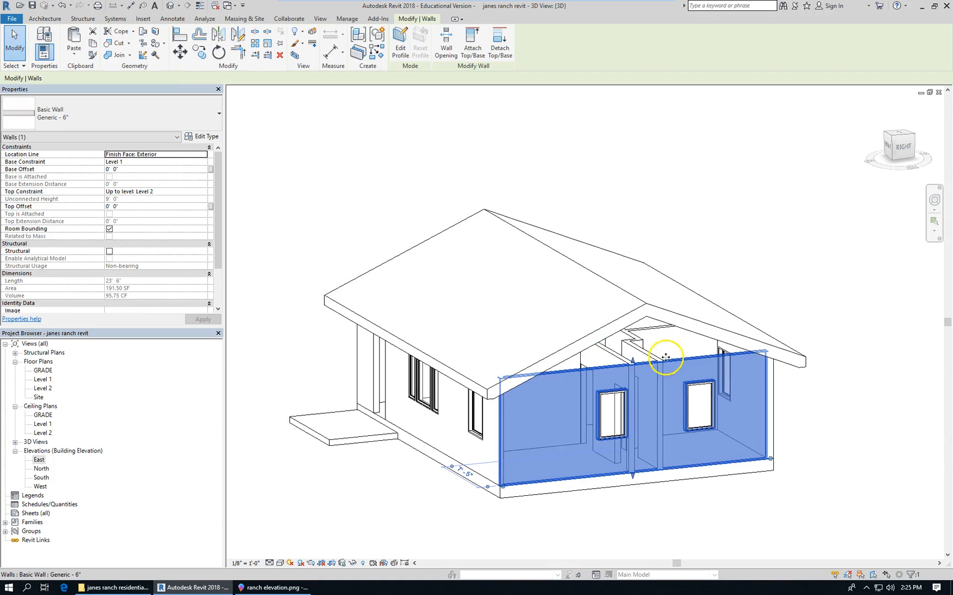
pyautogui.click(469, 43)
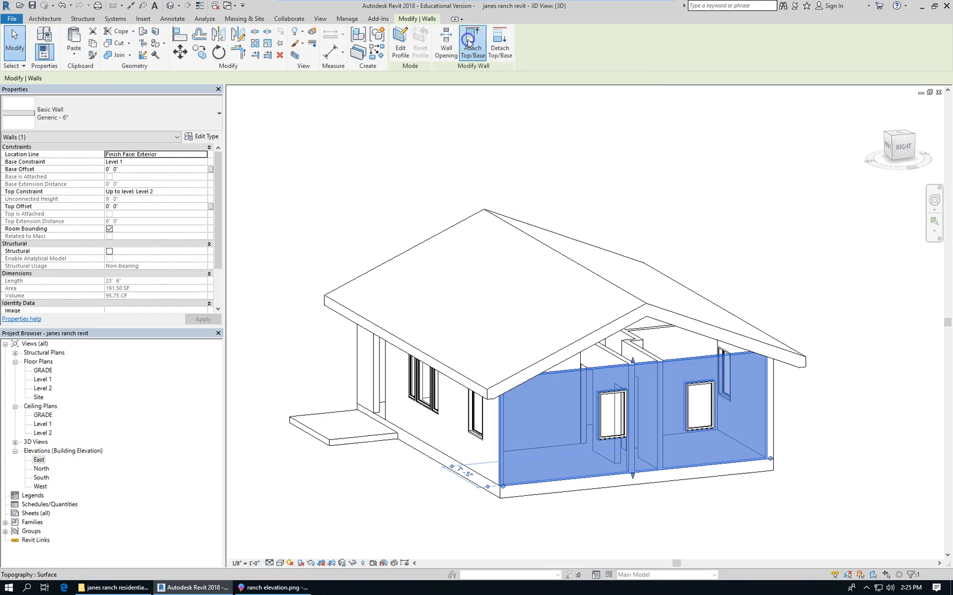
pyautogui.click(647, 309)
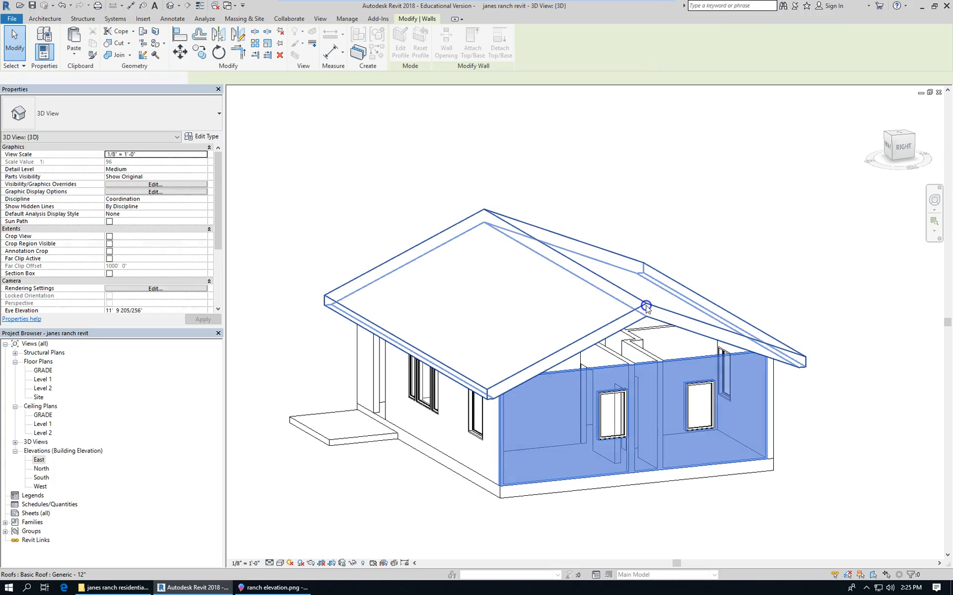
pyautogui.click(773, 528)
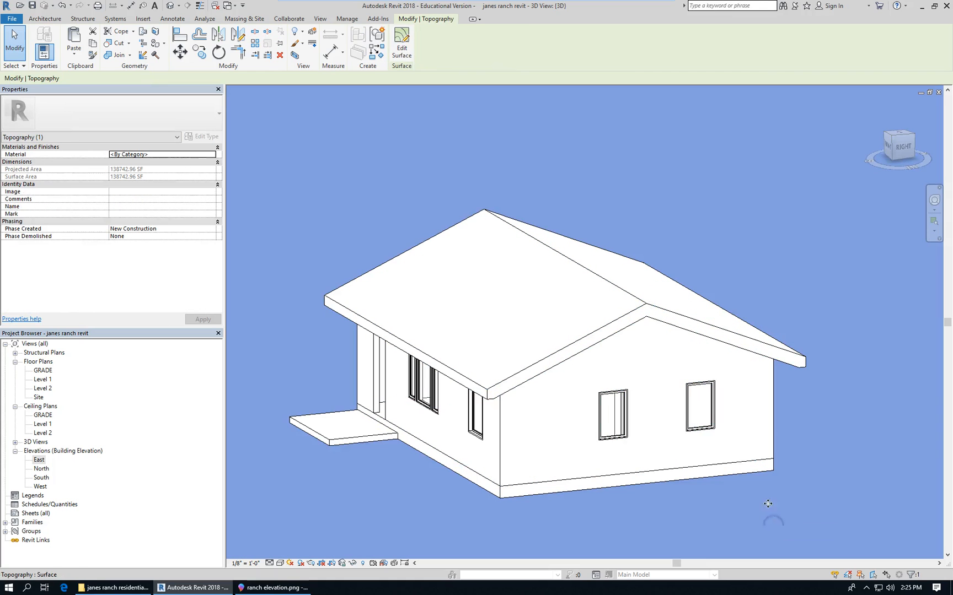
# In the 3D view, attach the top of the west gable wall to the underside of the roof.
pyautogui.scroll(-3, 570, 287)
pyautogui.scroll(-4, 536, 293)
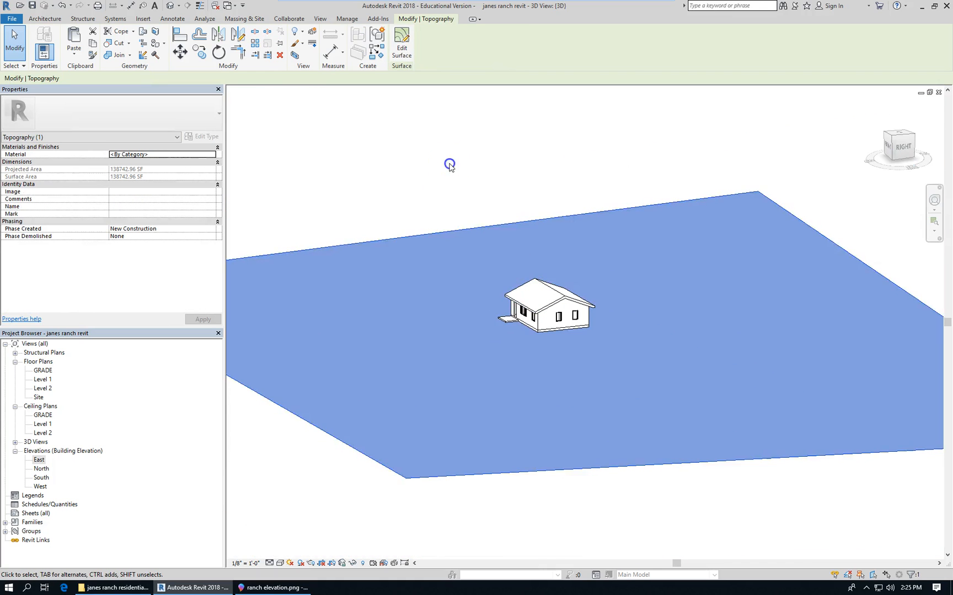
pyautogui.click(450, 165)
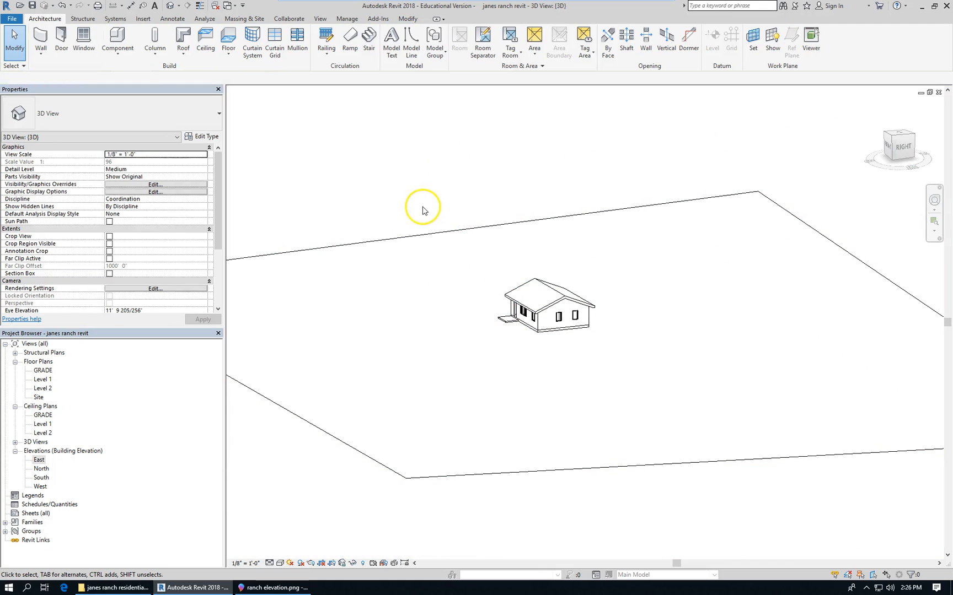
pyautogui.click(885, 136)
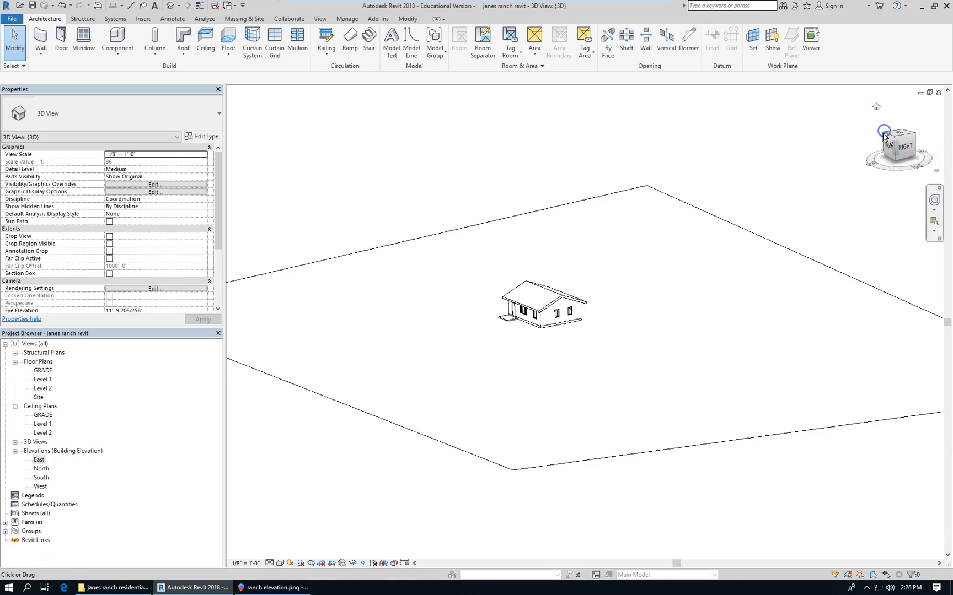
pyautogui.scroll(5, 557, 361)
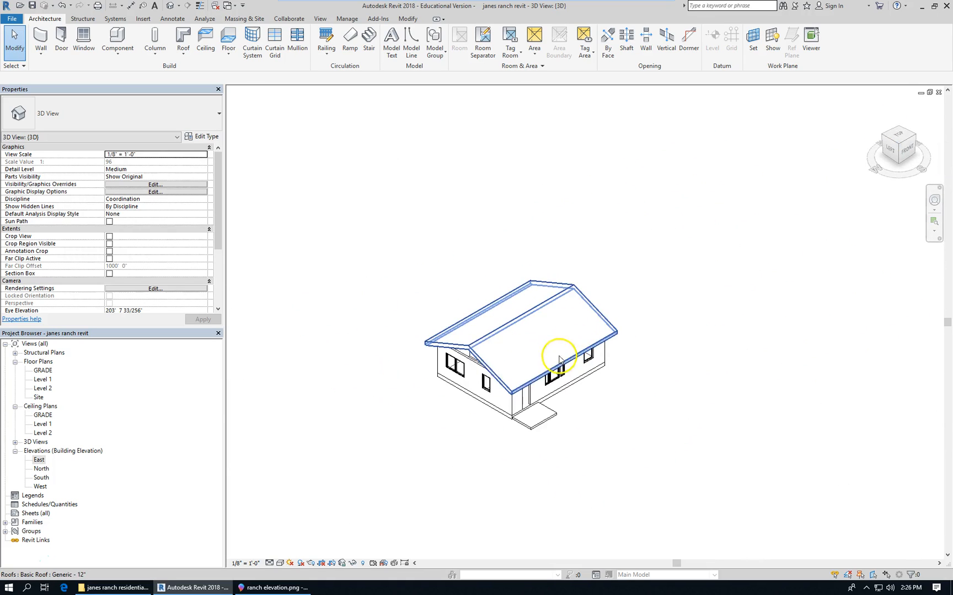
pyautogui.click(478, 358)
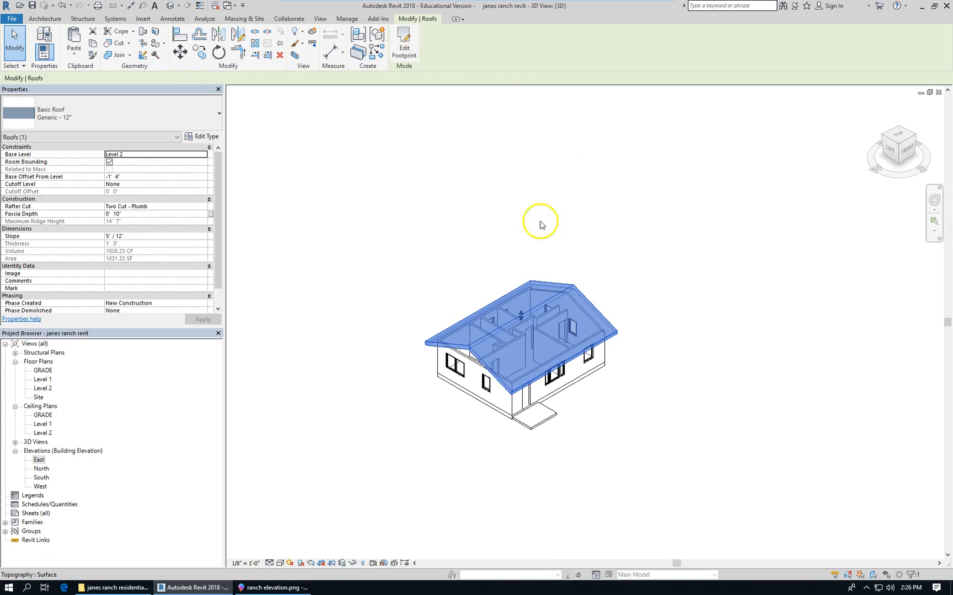
pyautogui.press('Escape')
pyautogui.click(463, 365)
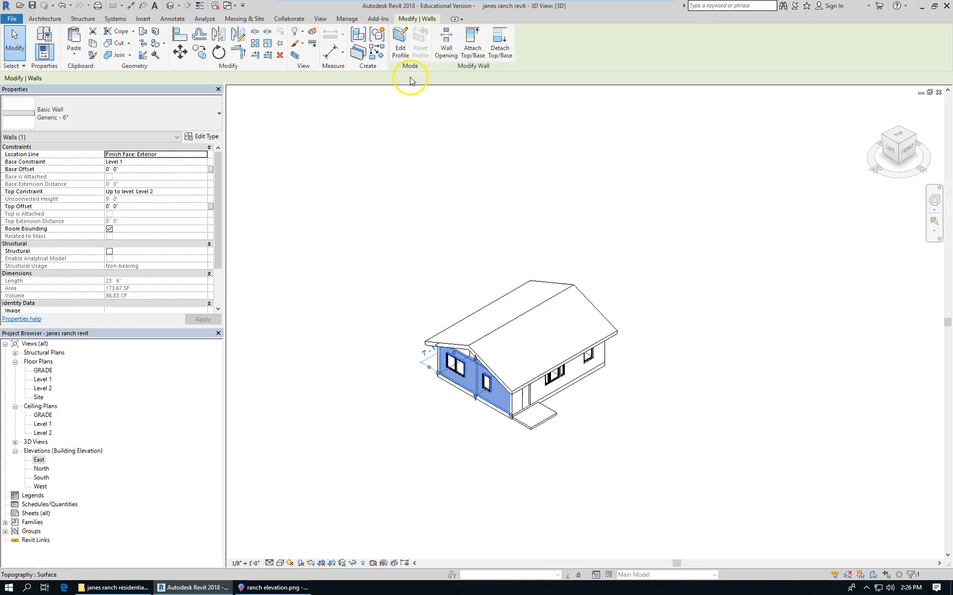
pyautogui.click(472, 44)
pyautogui.scroll(5, 453, 375)
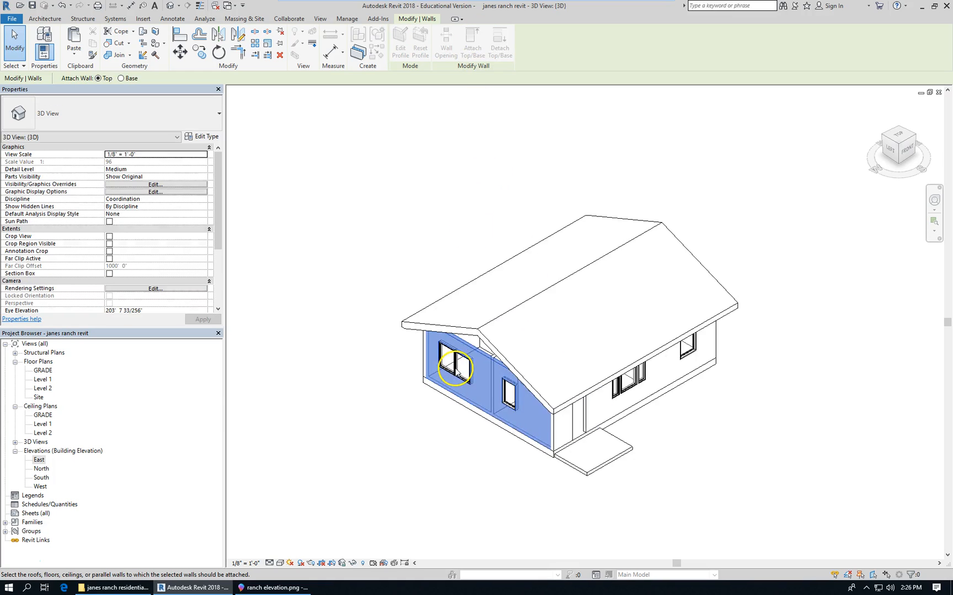
pyautogui.click(496, 320)
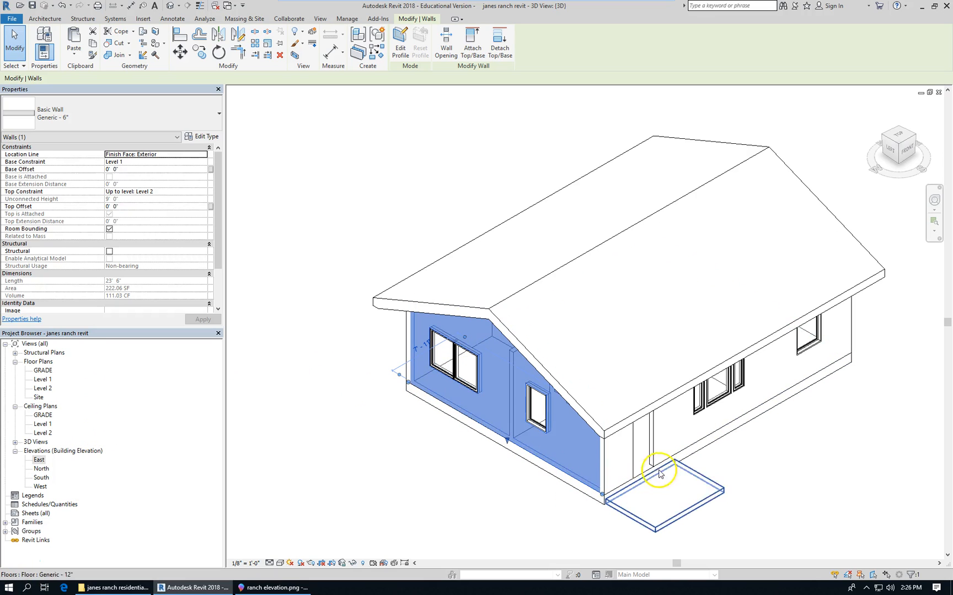
pyautogui.scroll(2, 527, 356)
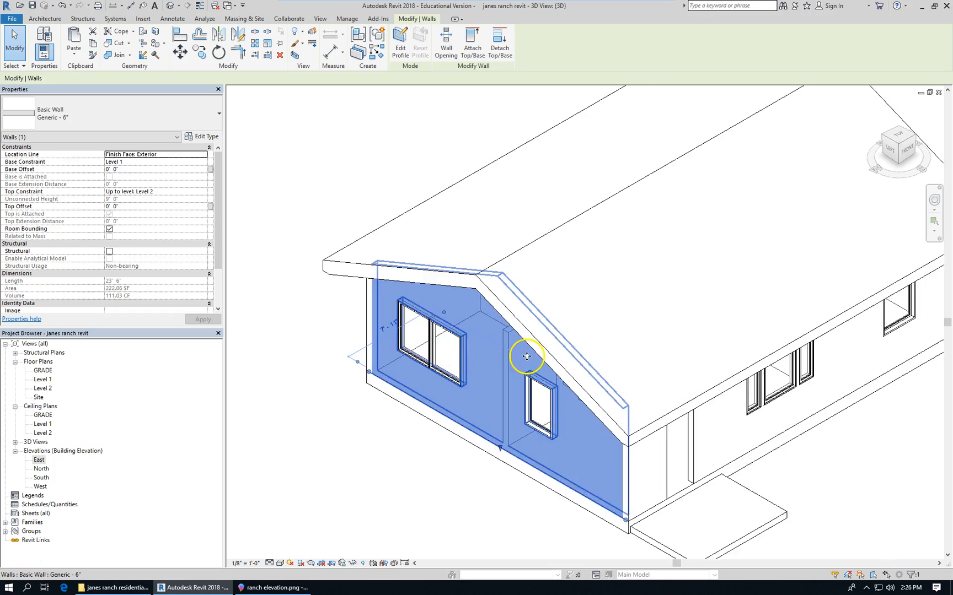
pyautogui.scroll(-5, 527, 356)
# Turn off selecting elements by face, clear the topography selection, and test picking at the front entry slab.
pyautogui.click(719, 404)
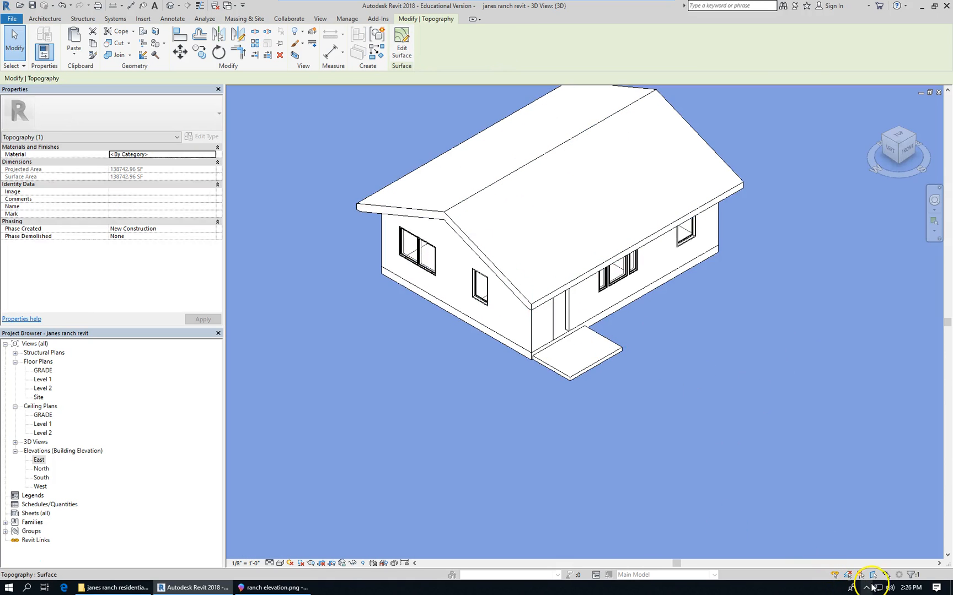
pyautogui.press('Escape')
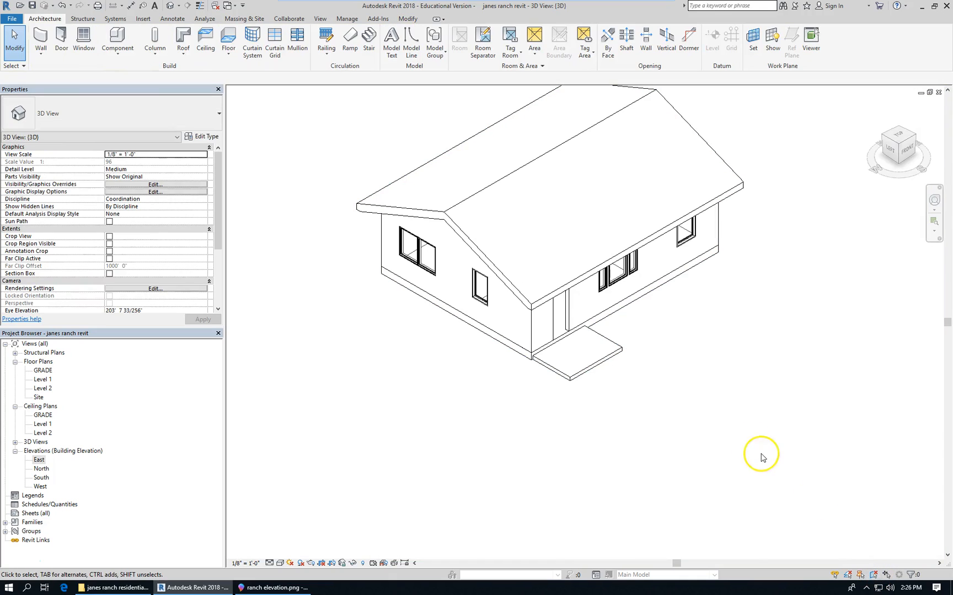
pyautogui.scroll(-2, 337, 386)
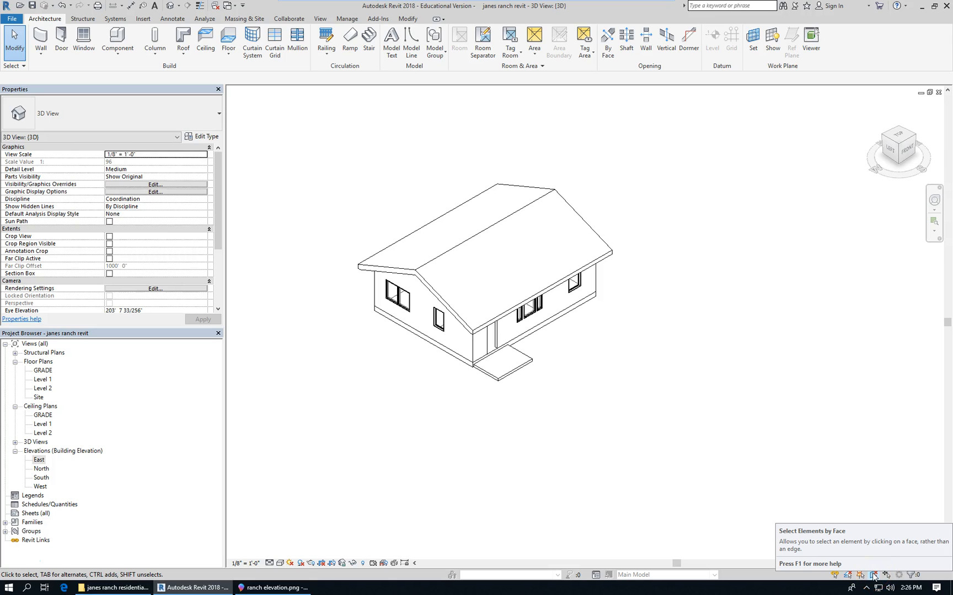
pyautogui.scroll(2, 533, 360)
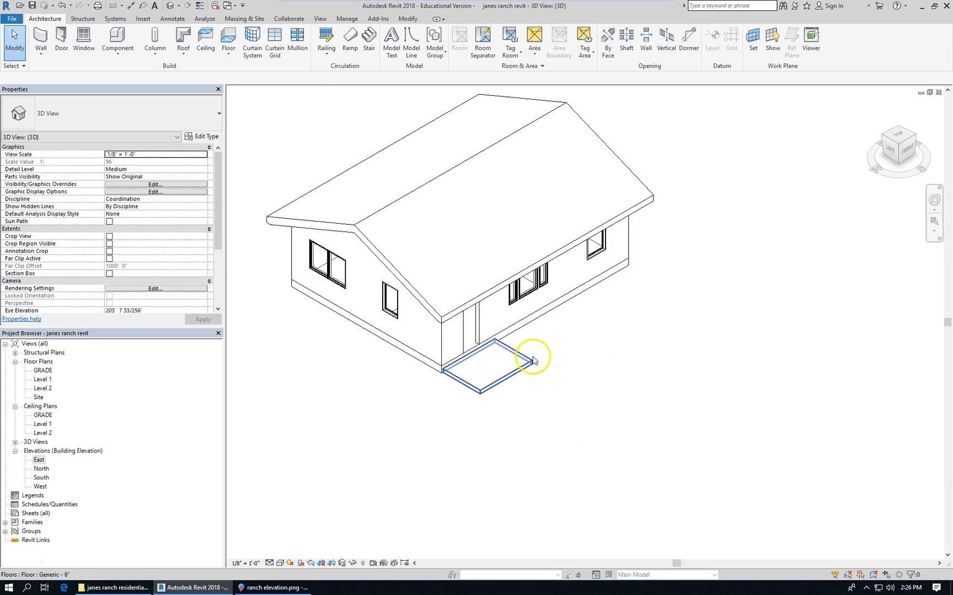
pyautogui.scroll(2, 533, 361)
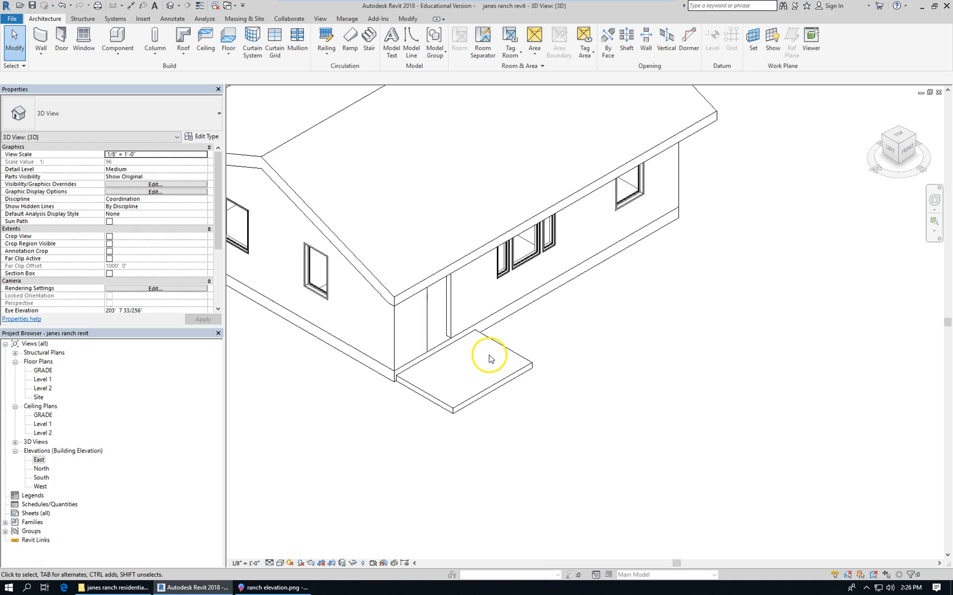
pyautogui.scroll(-3, 639, 334)
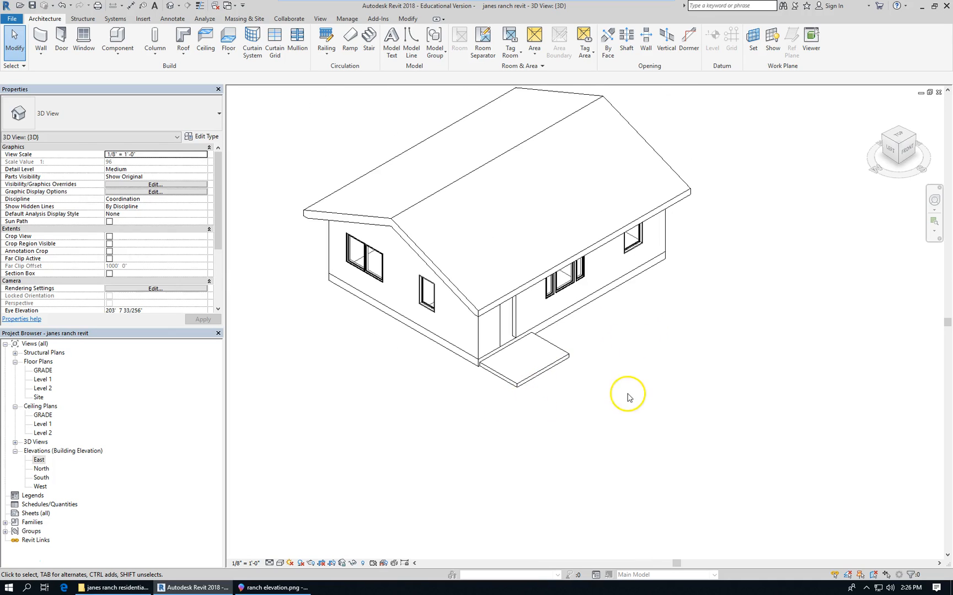
pyautogui.click(556, 366)
pyautogui.click(663, 383)
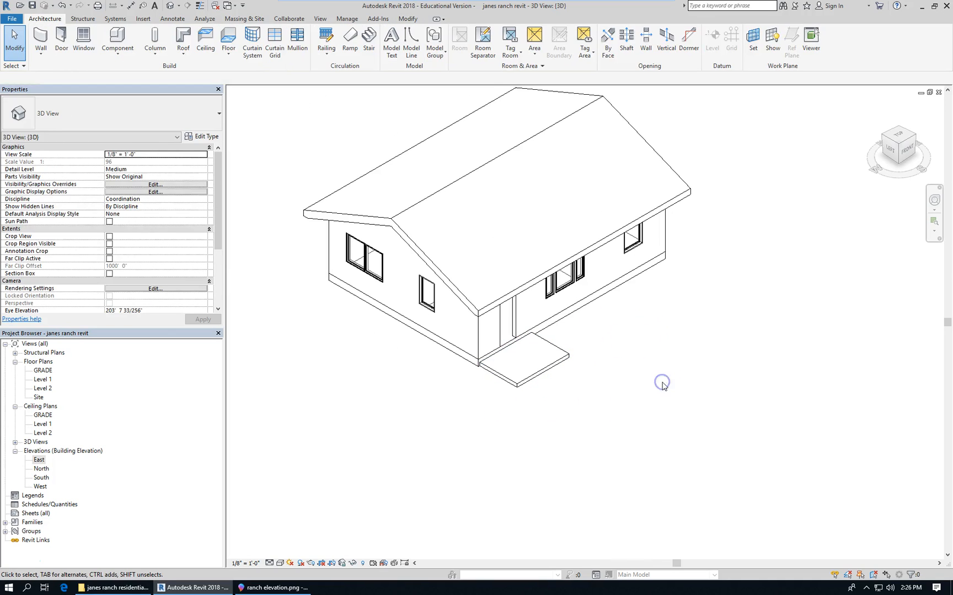
# Examine the house's front and west gable side from a lower angle in the 3D view.
pyautogui.scroll(-2, 340, 370)
pyautogui.keyDown('shift'); pyautogui.moveTo(585, 416); pyautogui.dragTo(543, 334, button='middle'); pyautogui.keyUp('shift')
pyautogui.scroll(5, 375, 172)
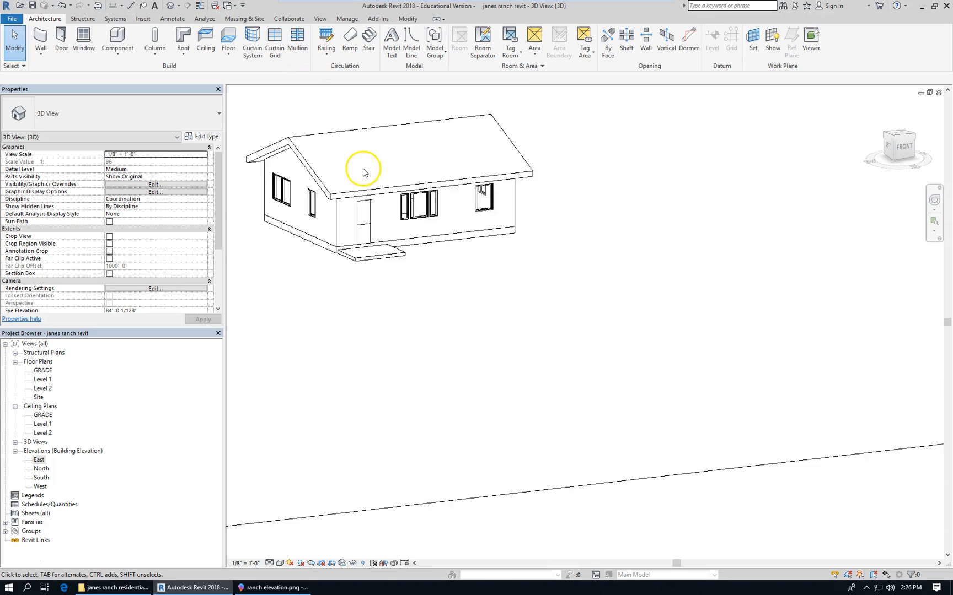
pyautogui.scroll(-4, 717, 400)
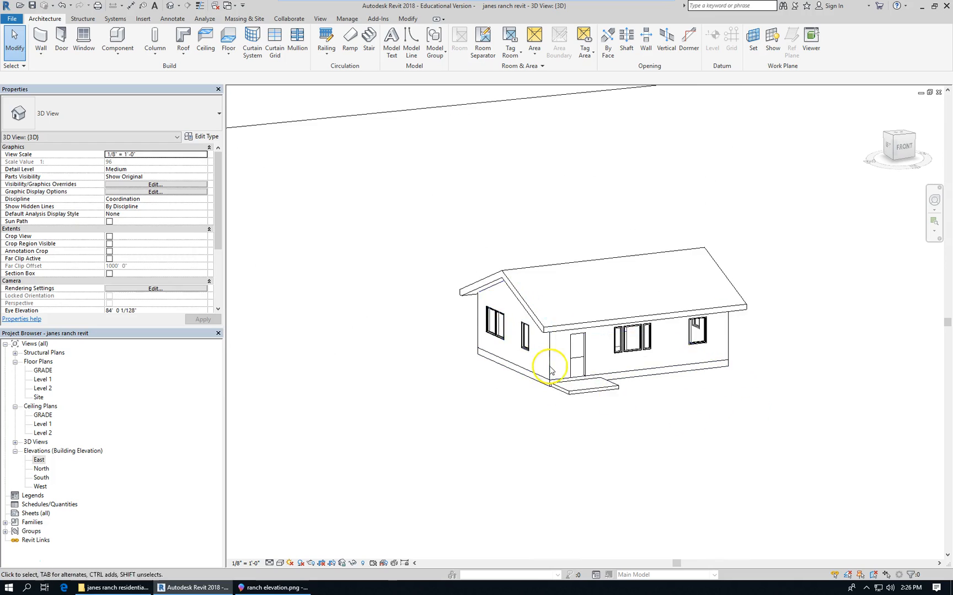
pyautogui.scroll(3, 554, 381)
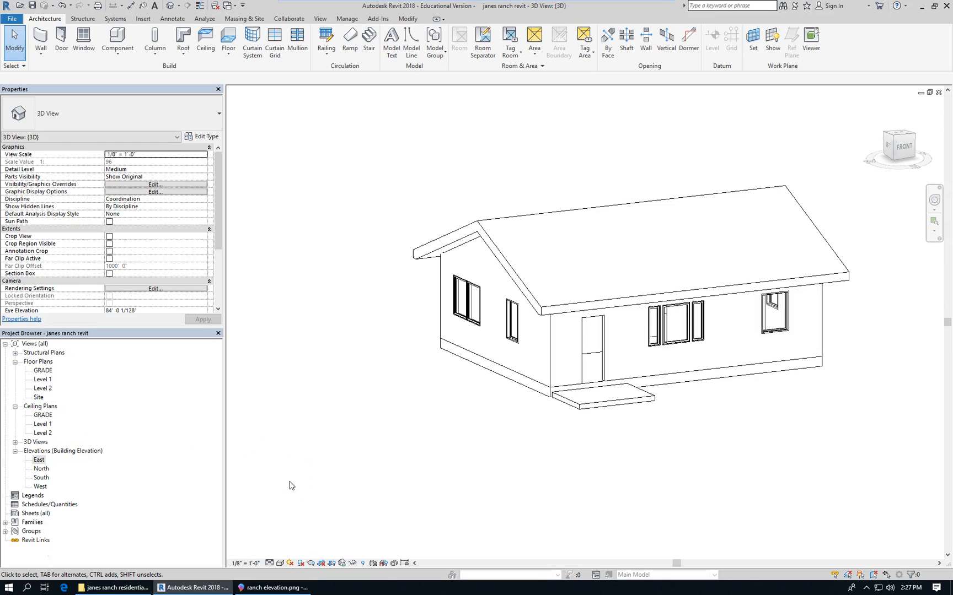
# On the Level 1 floor plan, draw a horizontal building section through the front rooms, extending past both side walls.
pyautogui.doubleClick(44, 379)
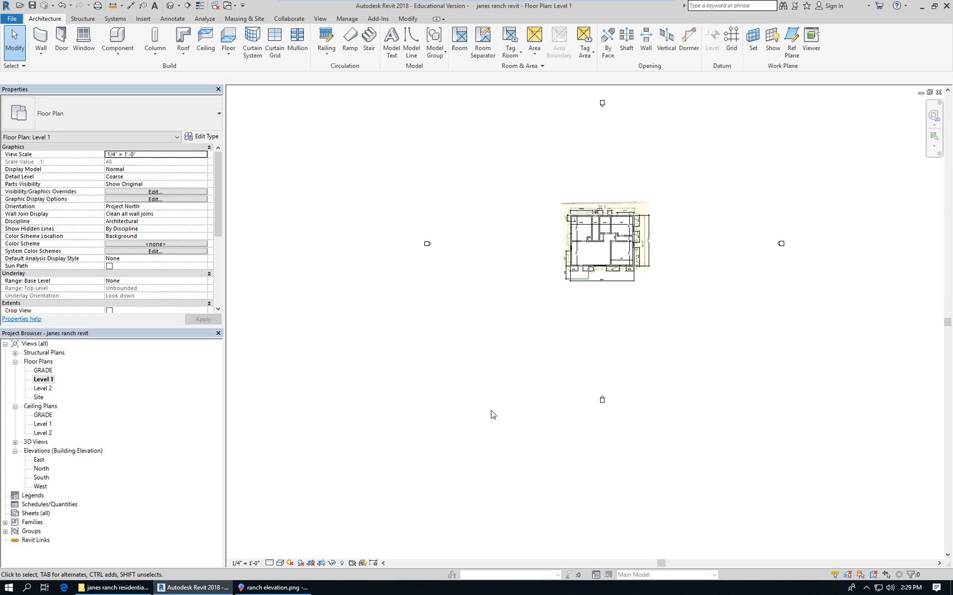
pyautogui.scroll(5, 637, 234)
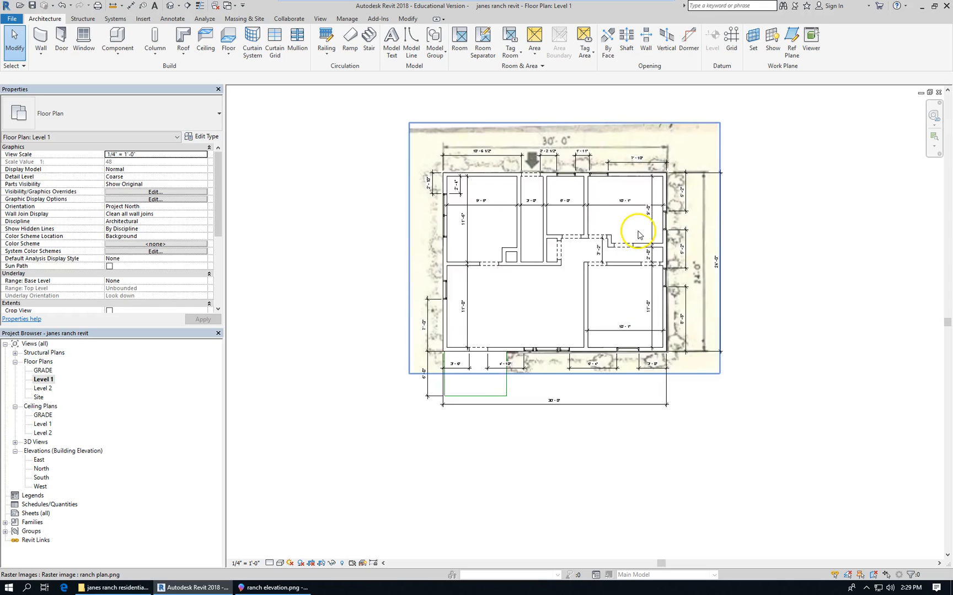
pyautogui.scroll(1, 638, 234)
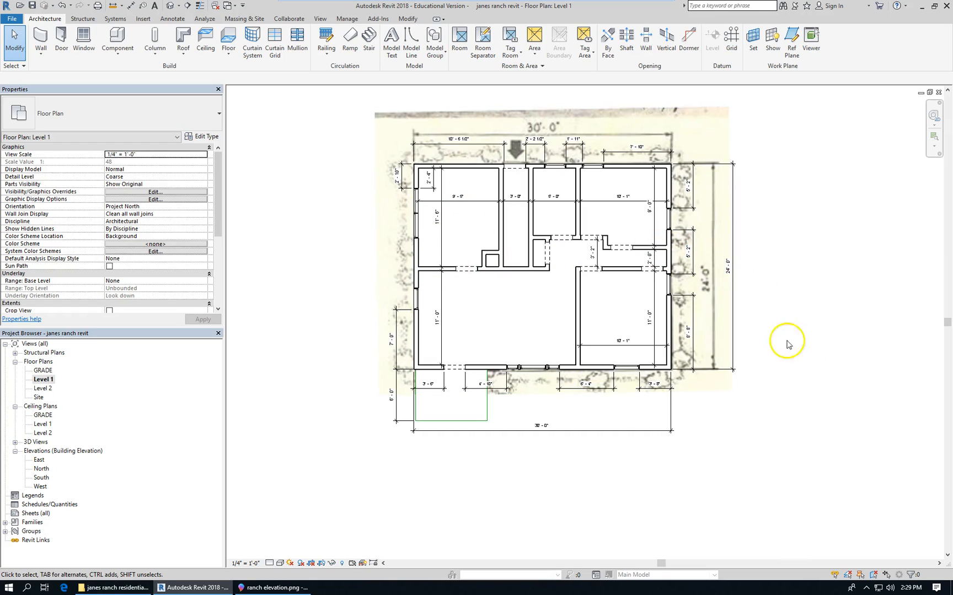
pyautogui.scroll(-2, 462, 266)
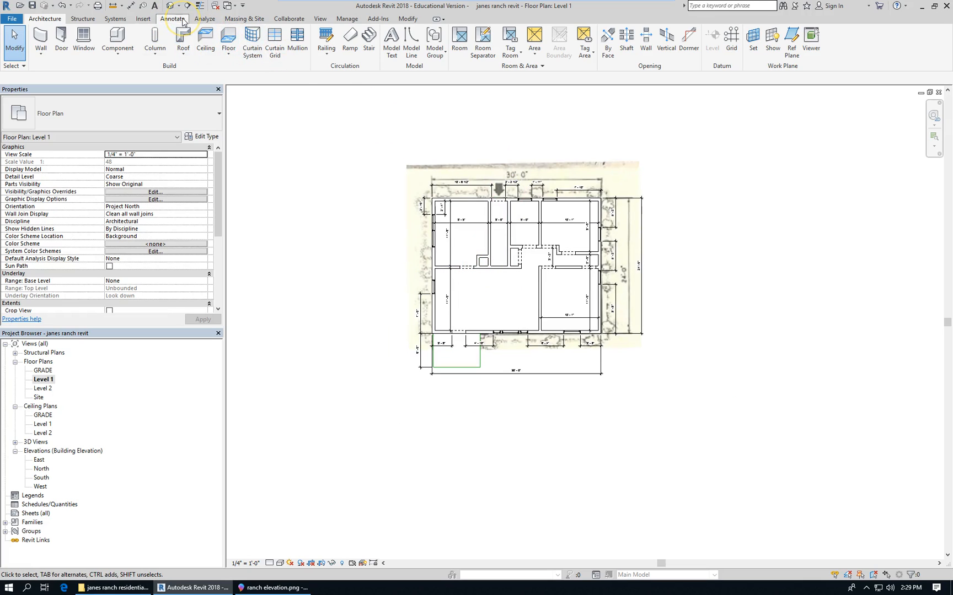
pyautogui.click(319, 19)
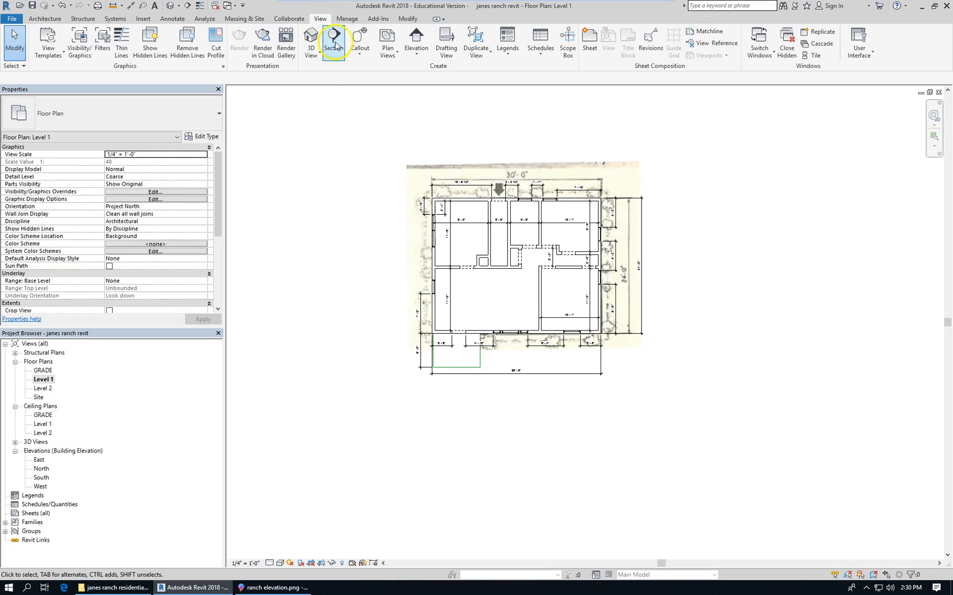
pyautogui.click(333, 39)
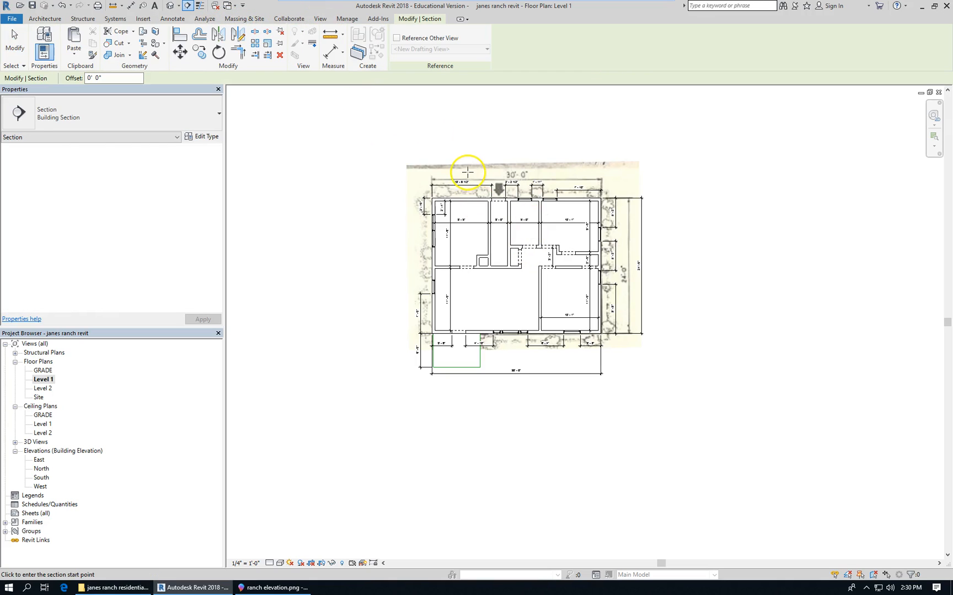
pyautogui.scroll(4, 460, 279)
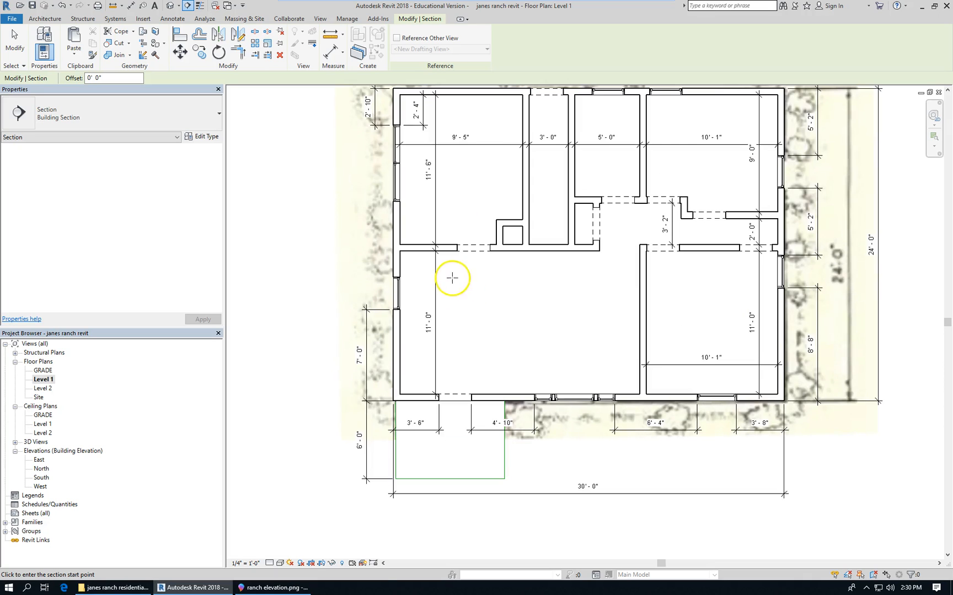
pyautogui.scroll(-3, 427, 273)
pyautogui.click(303, 319)
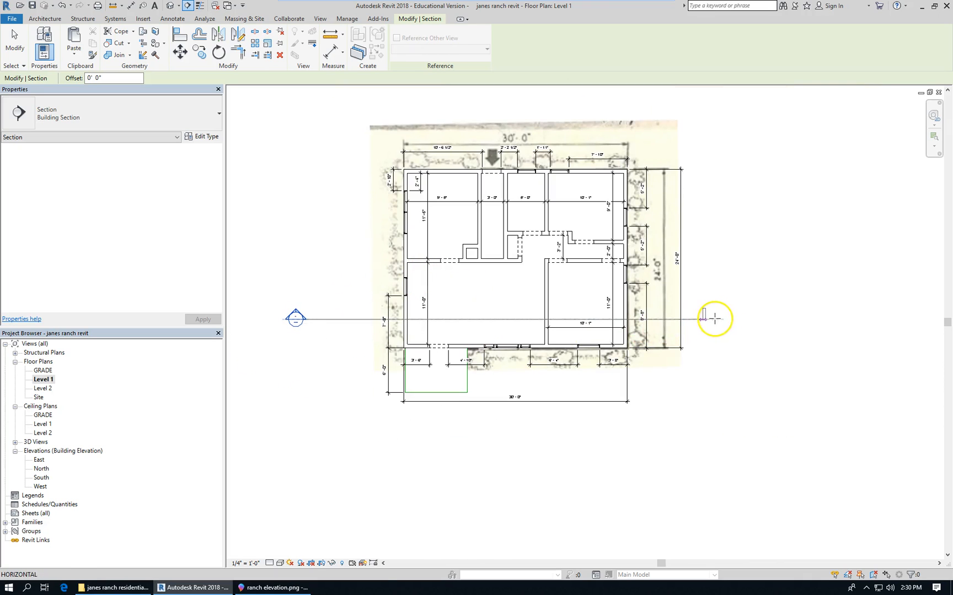
pyautogui.click(732, 319)
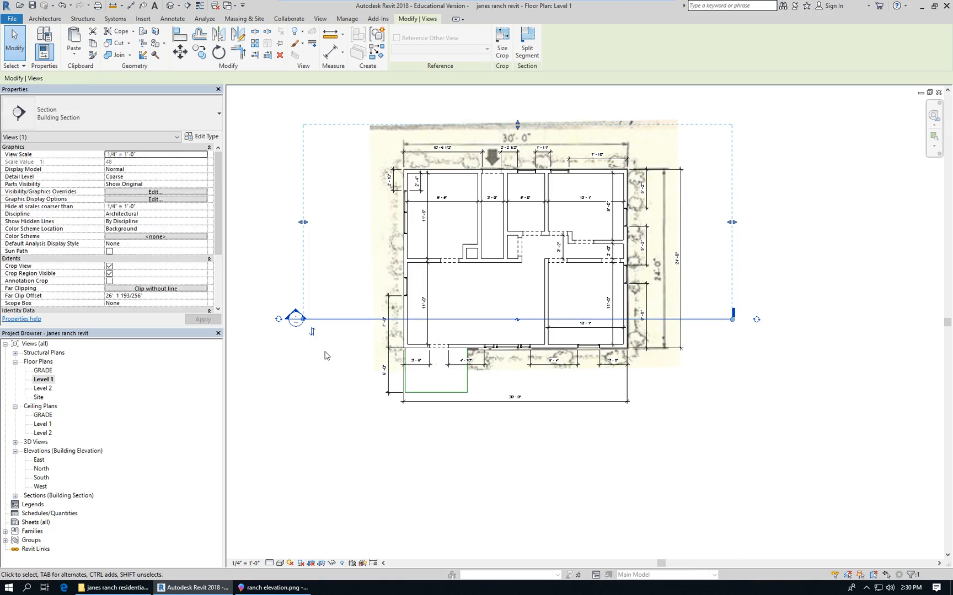
# Open the view of the horizontal building section and examine the cut through the roof, walls, slab and terrain.
pyautogui.click(292, 211)
pyautogui.click(713, 320)
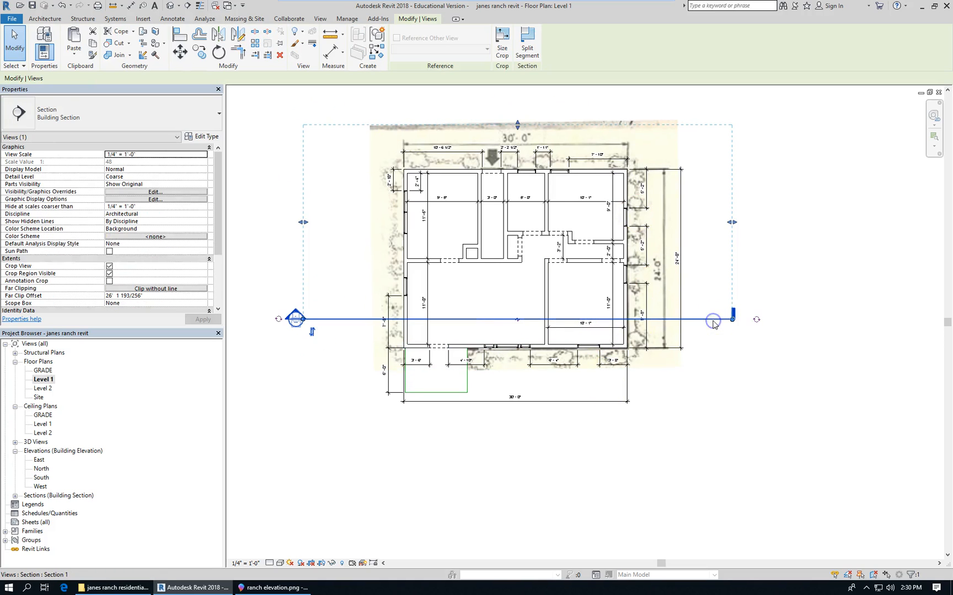
pyautogui.rightClick(713, 324)
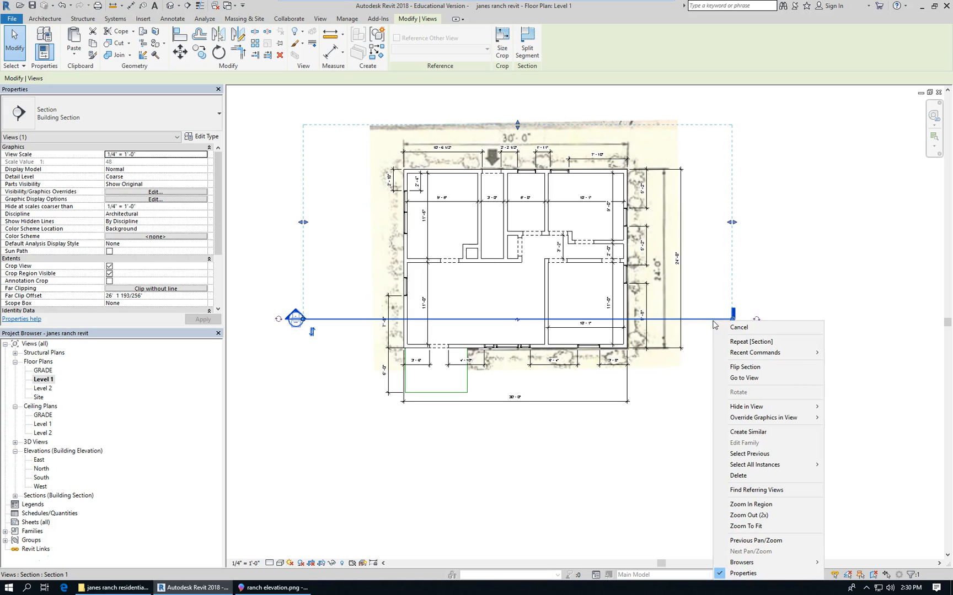
pyautogui.click(746, 378)
pyautogui.scroll(3, 681, 400)
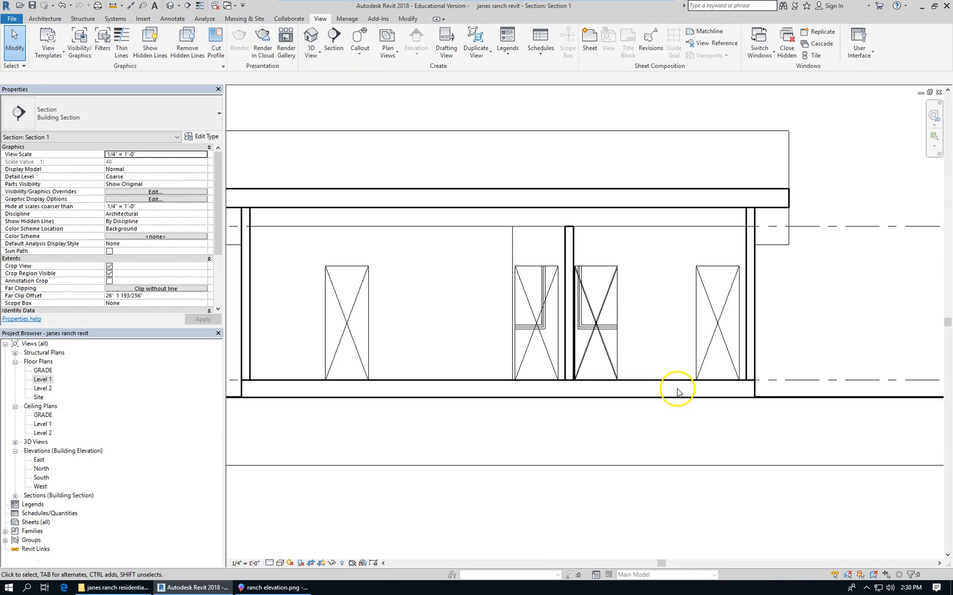
pyautogui.scroll(-2, 679, 389)
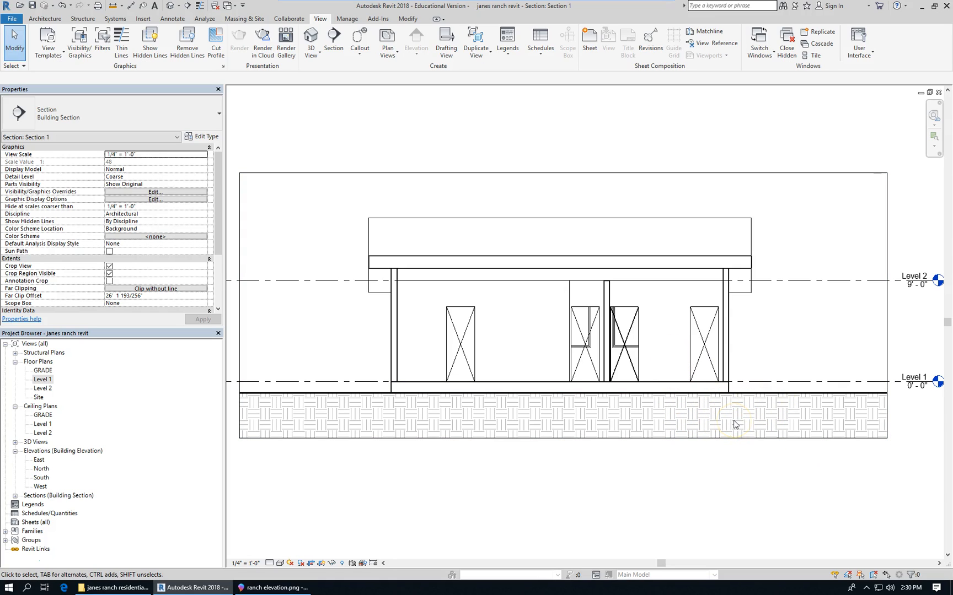
# On the Level 1 plan, draw a vertical building section through the west rooms and front entry slab, extending past the north and south walls.
pyautogui.hotkey('ctrl', 'Tab')
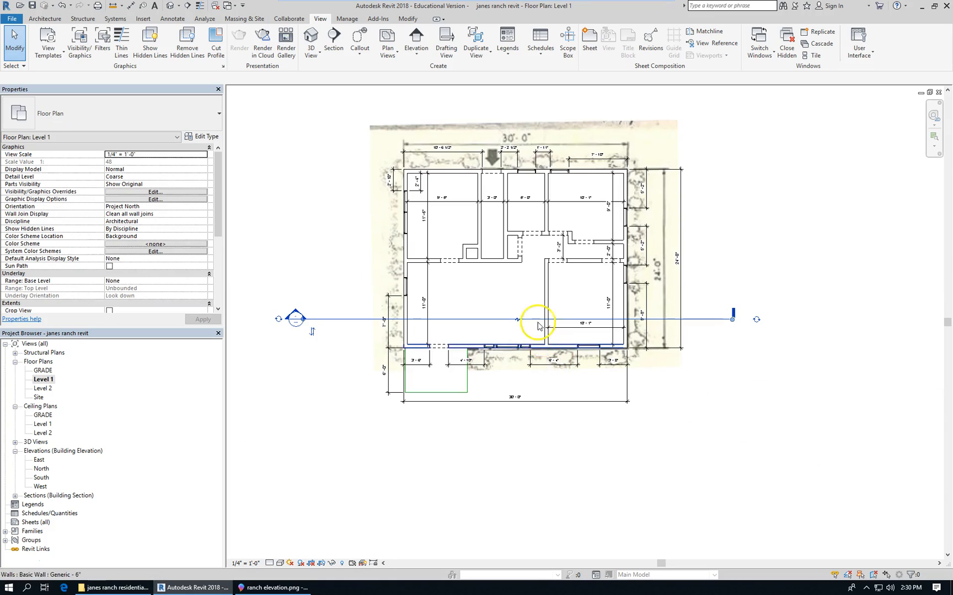
pyautogui.click(333, 40)
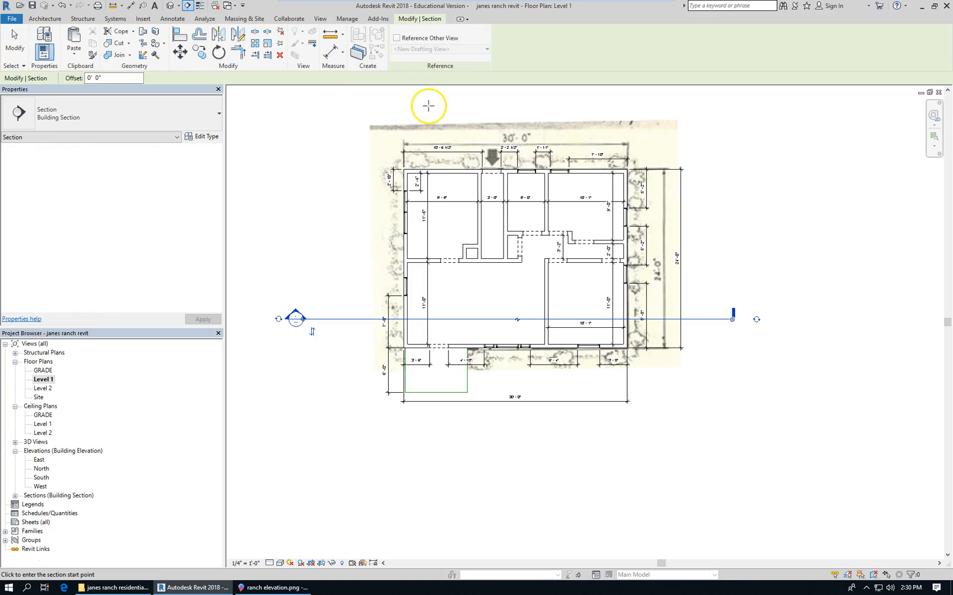
pyautogui.click(432, 99)
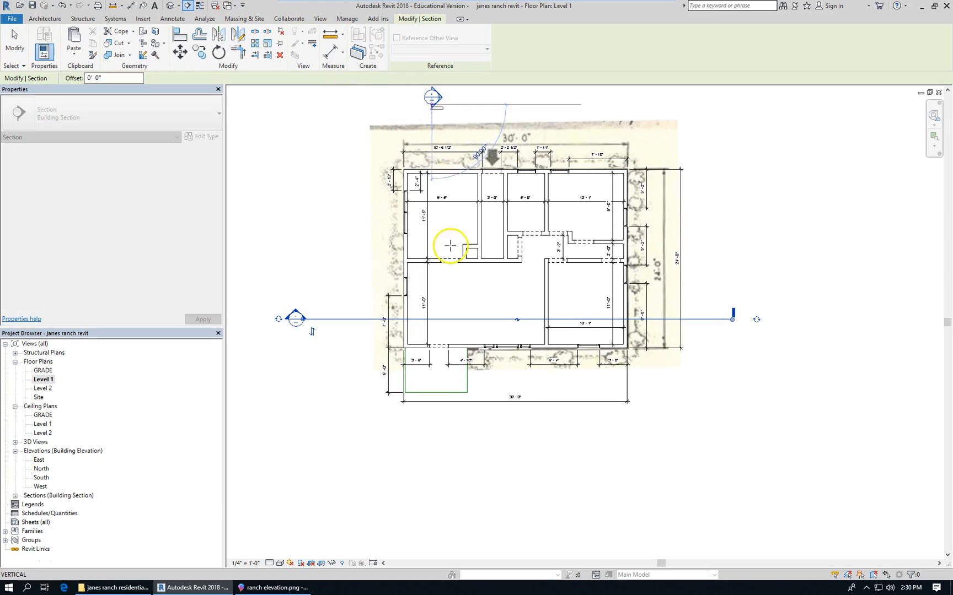
pyautogui.click(431, 423)
pyautogui.press('Escape')
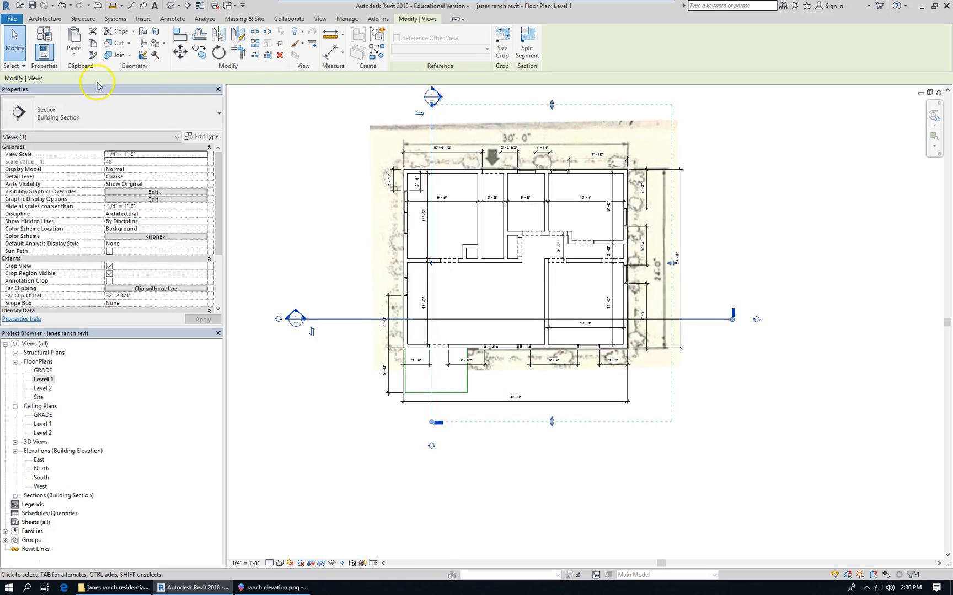
pyautogui.click(16, 39)
# Open the view of the vertical building section from its section line on the Level 1 plan.
pyautogui.scroll(2, 368, 134)
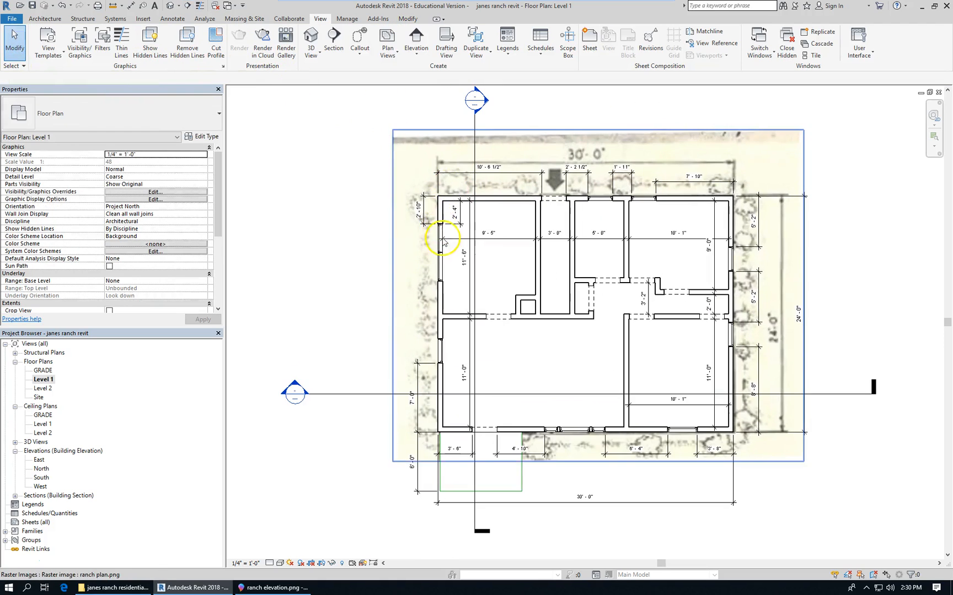
pyautogui.click(474, 139)
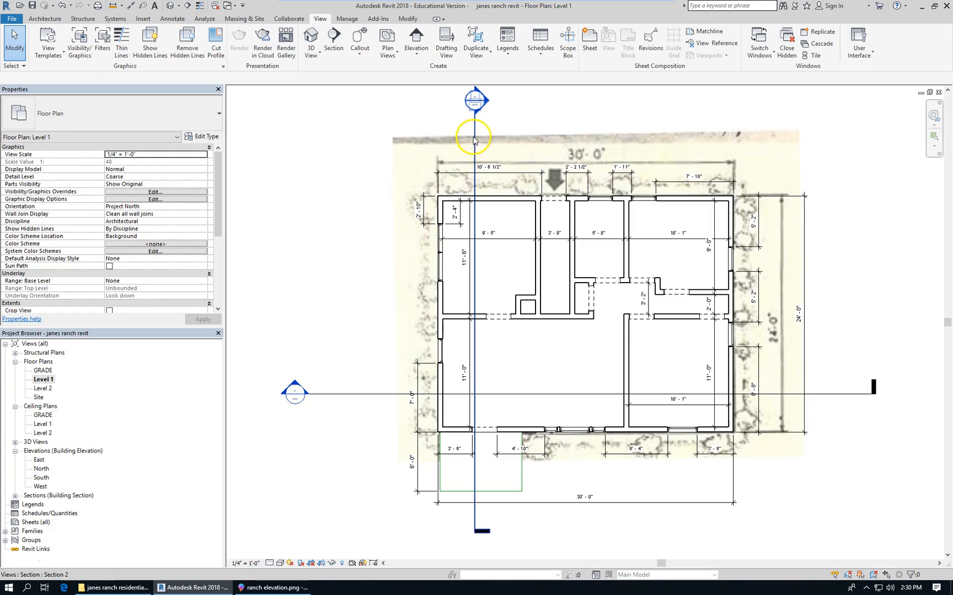
pyautogui.rightClick(474, 140)
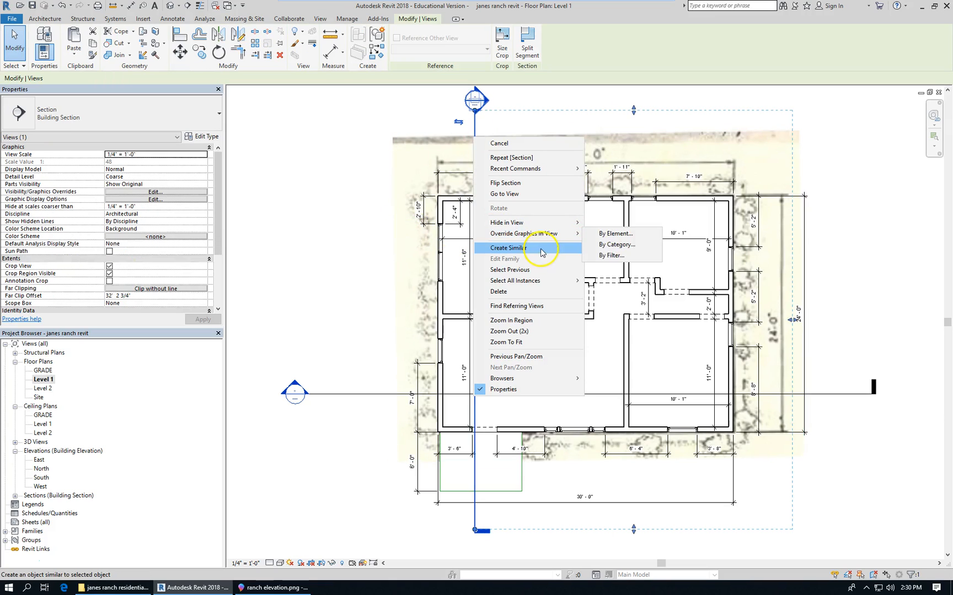
pyautogui.click(525, 194)
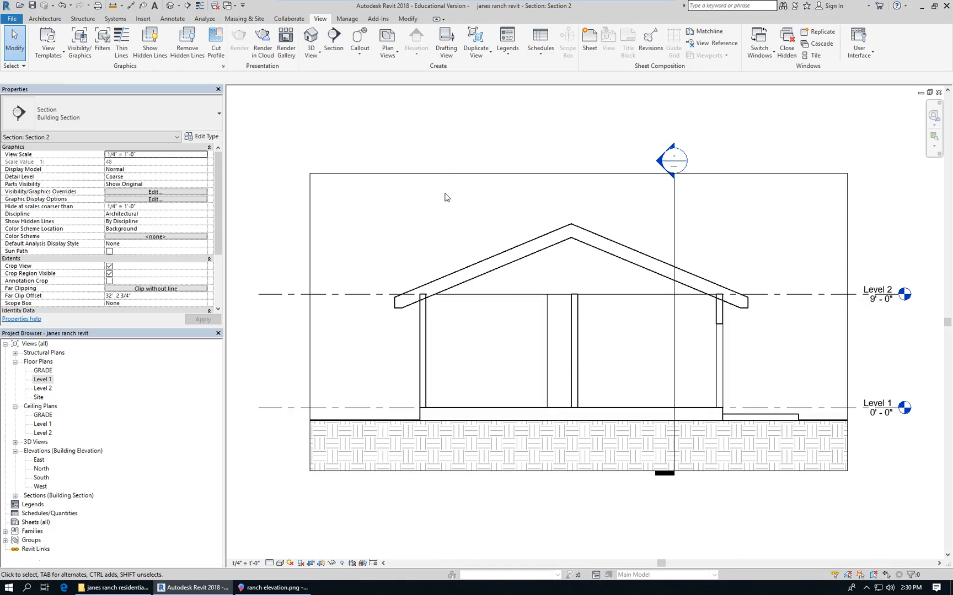
# Select the short closet wall on the Level 1 plan, locate it in the vertical section view, and return to the plan with nothing selected.
pyautogui.hotkey('ctrl', 'Tab')
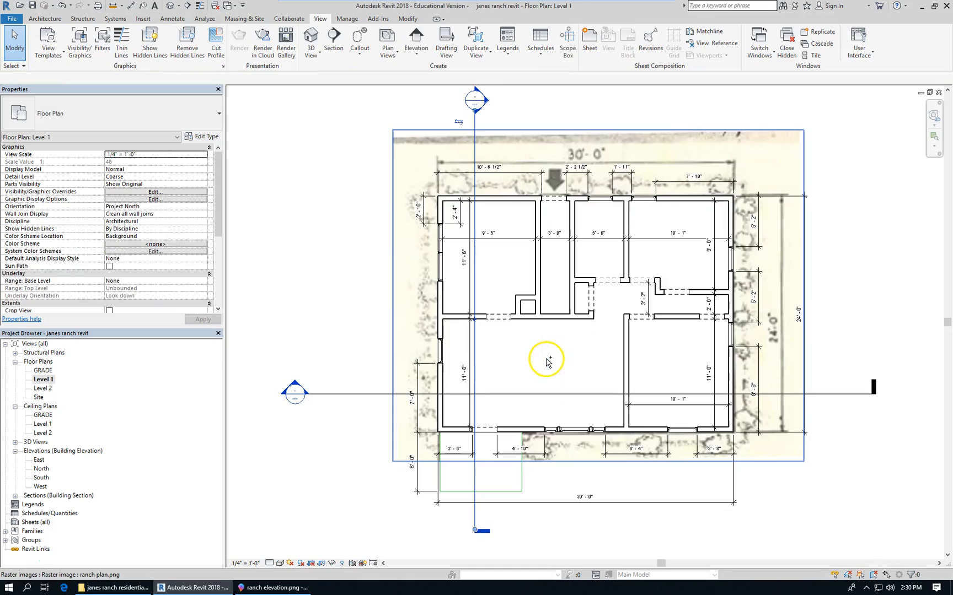
pyautogui.press('Escape')
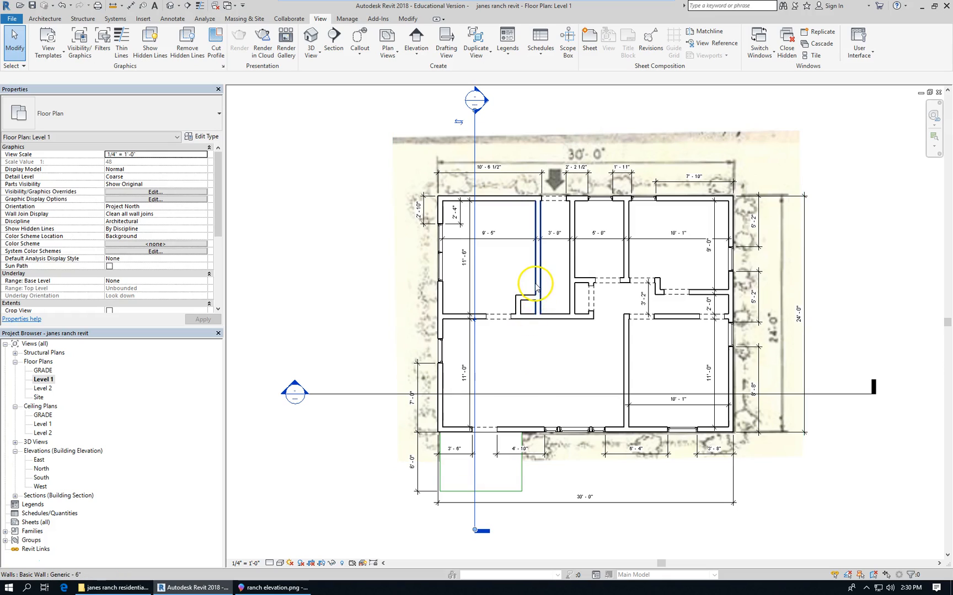
pyautogui.click(518, 310)
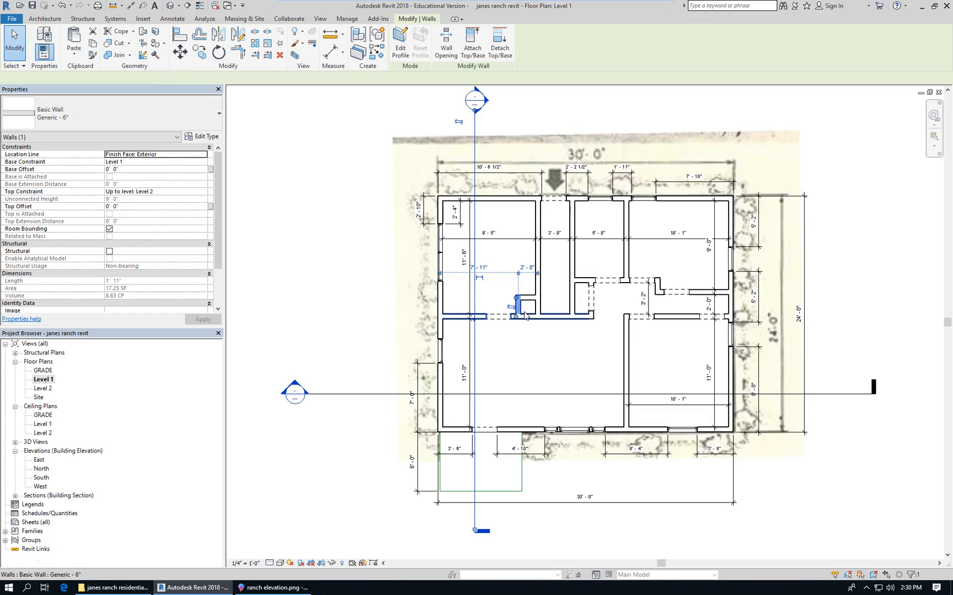
pyautogui.hotkey('ctrl', 'Tab')
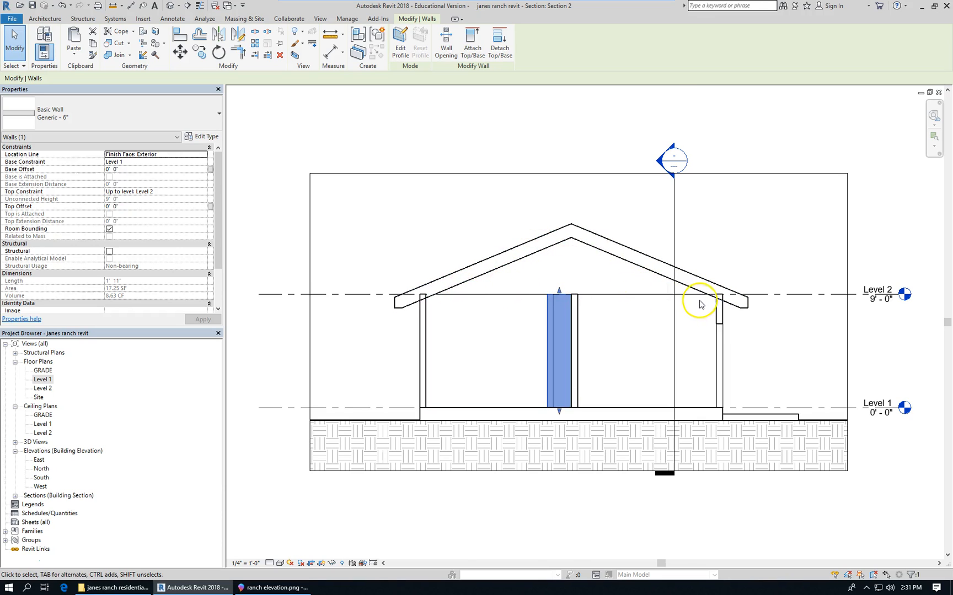
pyautogui.scroll(2, 698, 302)
pyautogui.scroll(-2, 700, 304)
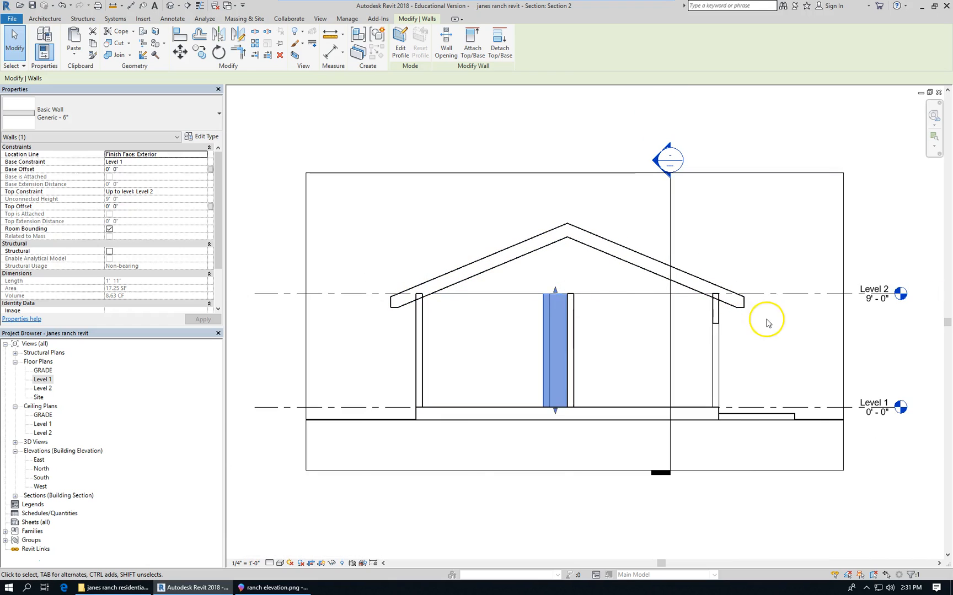
pyautogui.click(767, 322)
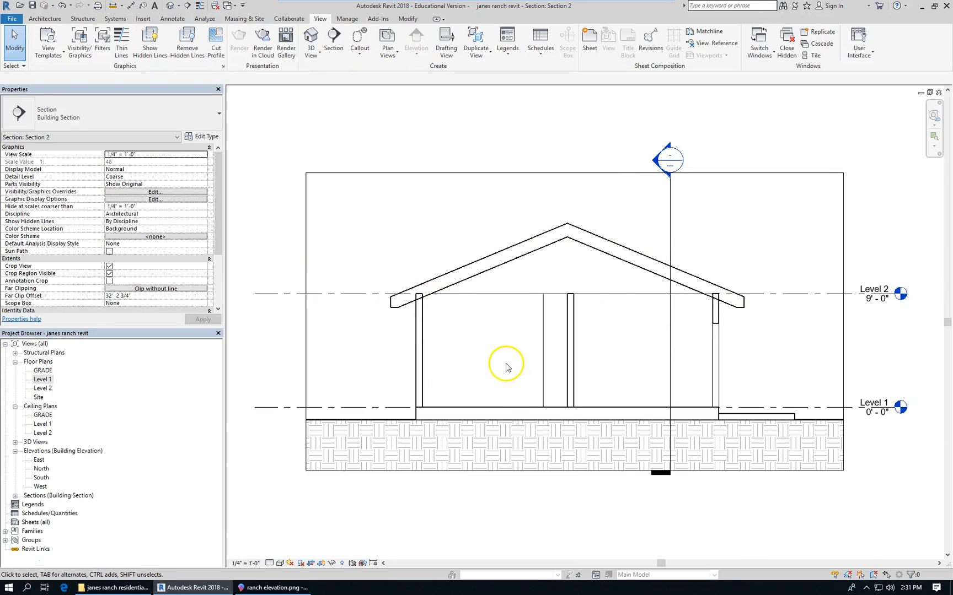
pyautogui.hotkey('ctrl', 'Tab')
pyautogui.click(319, 323)
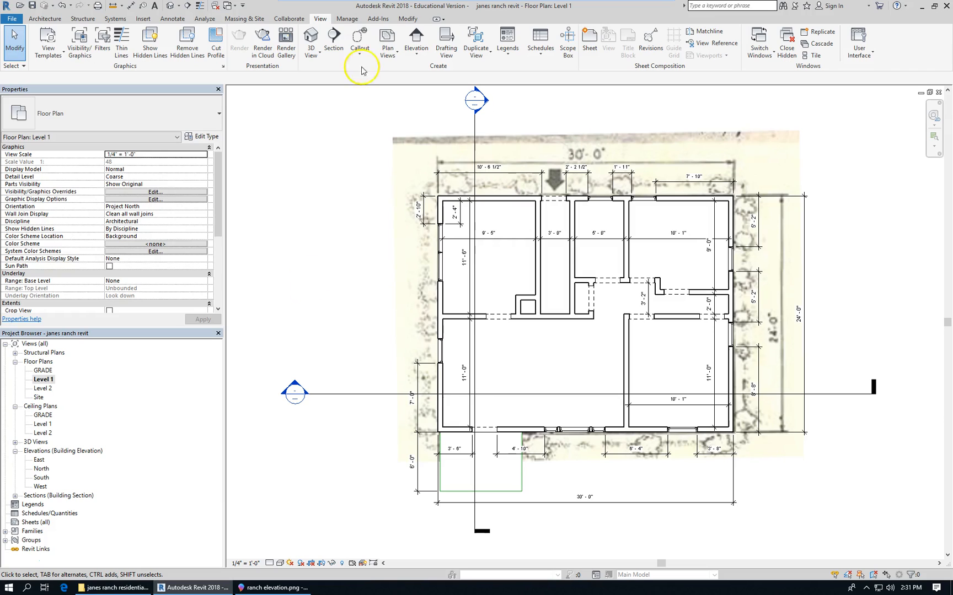
# Save the project as a new file named janes ranch revit-lesson 2.rvt in the janes ranch residential 2019 folder.
pyautogui.click(12, 20)
pyautogui.click(46, 133)
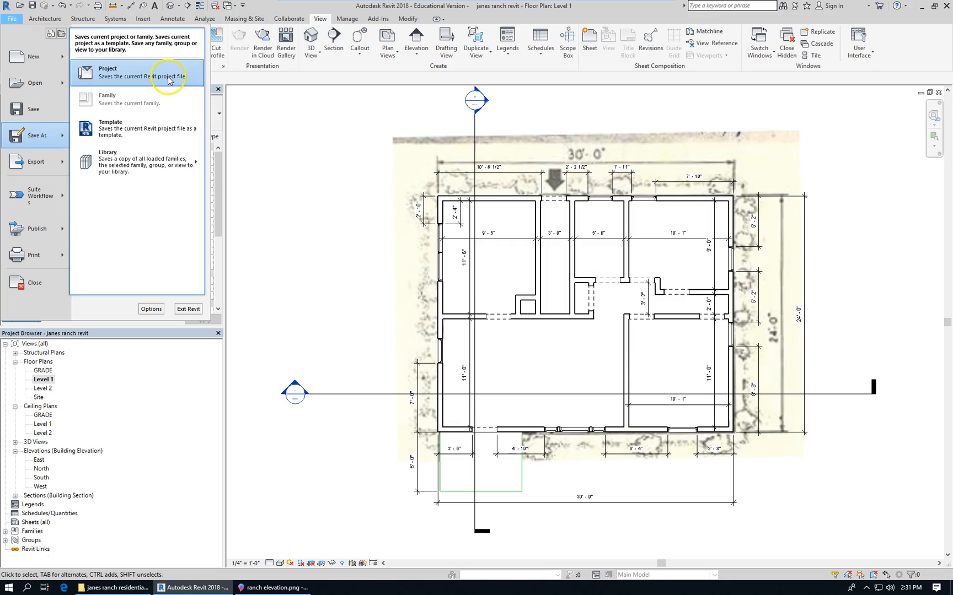
pyautogui.click(144, 74)
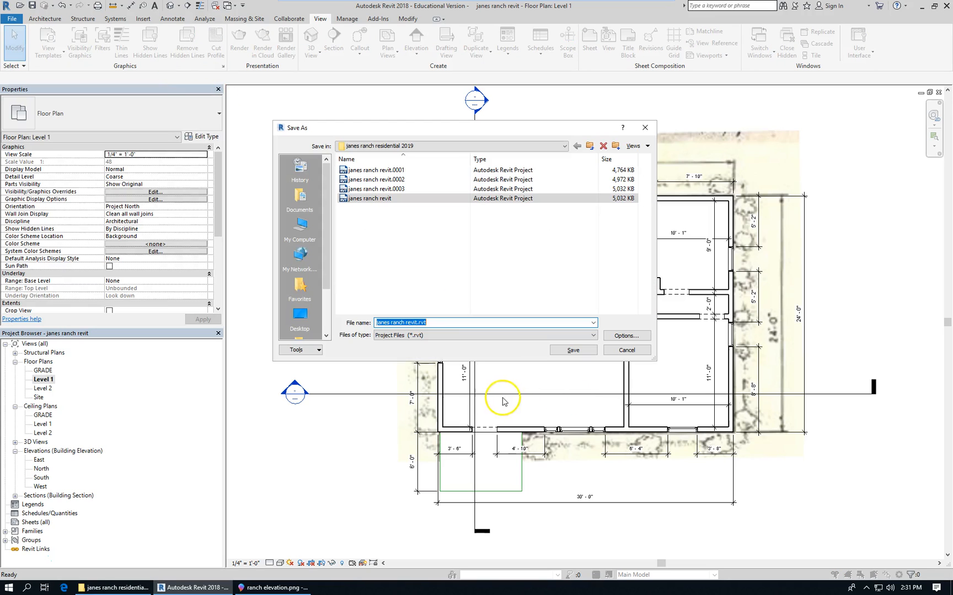
pyautogui.click(418, 322)
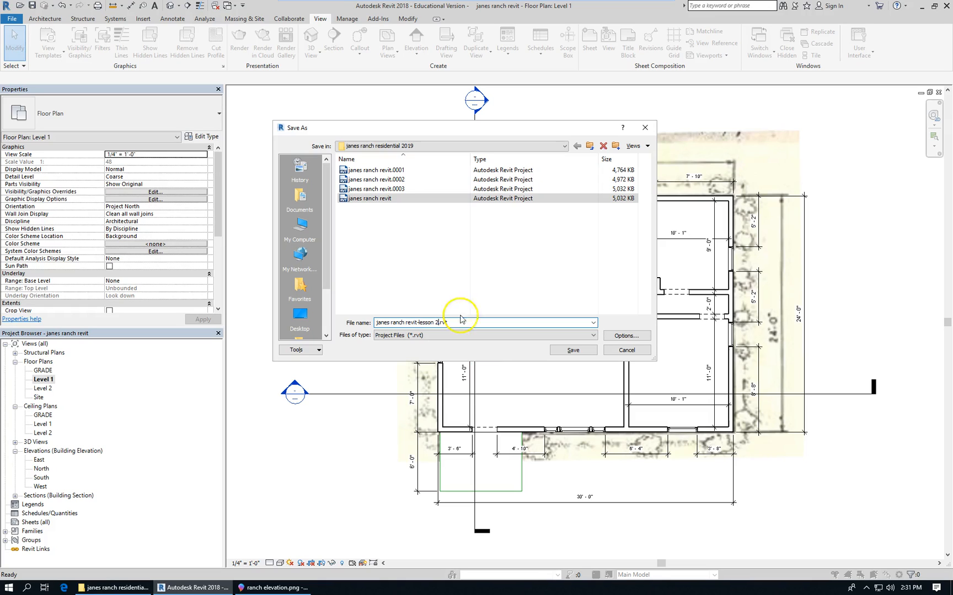
pyautogui.click(582, 352)
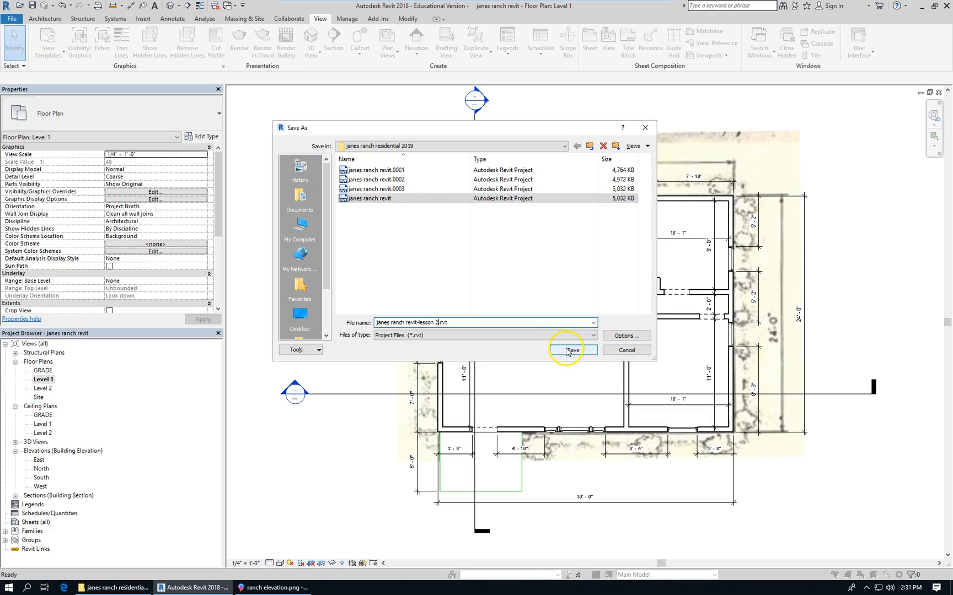